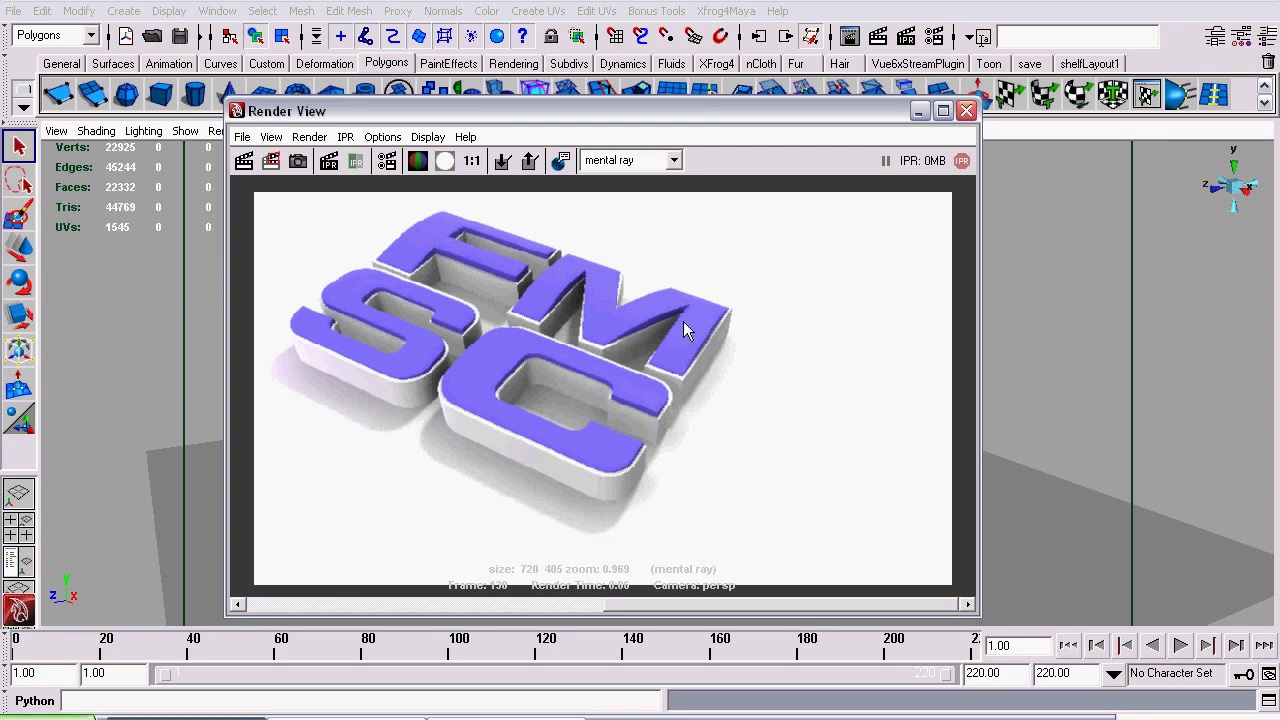
Step: Close the rendered image and examine the logo letters, ground plane and lights in the perspective view
{"action": "left_click", "coordinate": [966, 110]}
{"action": "left_click_drag", "start_coordinate": [715, 499], "coordinate": [603, 470], "text": "alt"}
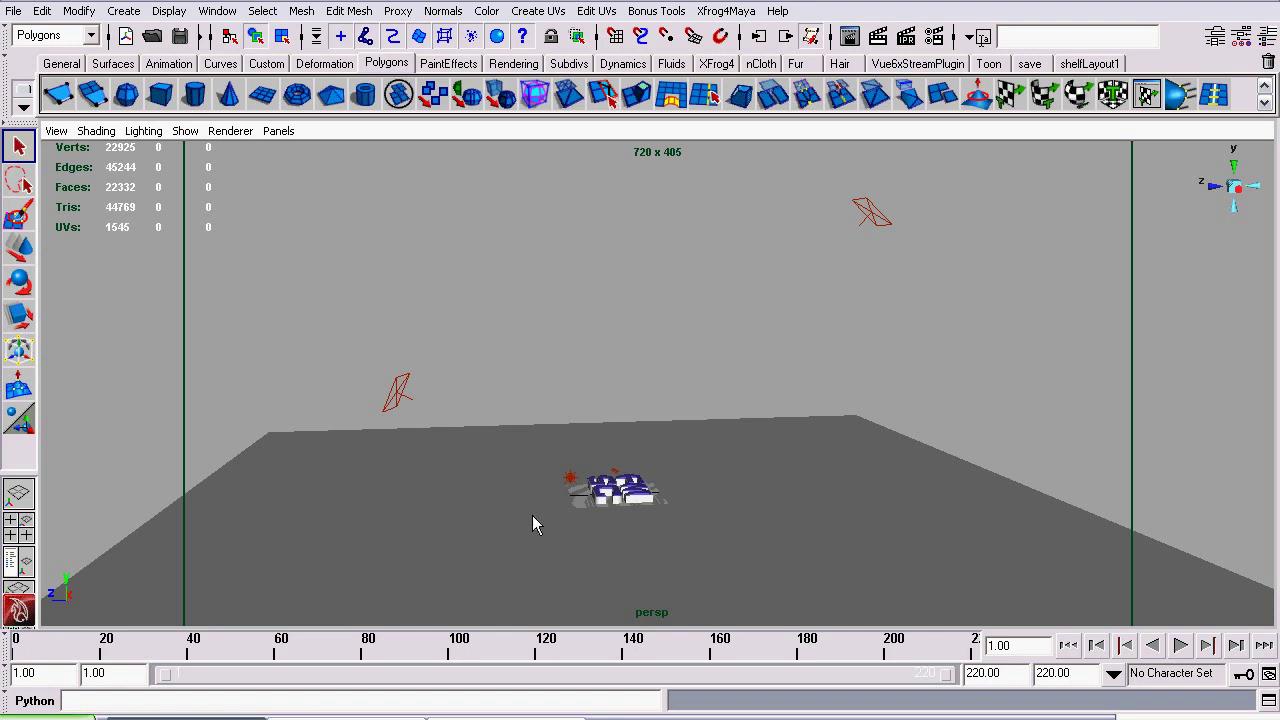
{"action": "middle_click_drag", "start_coordinate": [532, 515], "coordinate": [548, 337], "text": "alt"}
{"action": "right_click_drag", "start_coordinate": [548, 337], "coordinate": [871, 563], "text": "alt"}
{"action": "left_click_drag", "start_coordinate": [871, 563], "coordinate": [691, 608], "text": "alt"}
{"action": "middle_click_drag", "start_coordinate": [626, 541], "coordinate": [648, 318], "text": "alt"}
{"action": "left_click", "coordinate": [729, 381]}
{"action": "left_click_drag", "start_coordinate": [540, 440], "coordinate": [585, 530], "text": "alt"}
{"action": "middle_click_drag", "start_coordinate": [585, 530], "coordinate": [595, 385], "text": "alt"}
{"action": "right_click_drag", "start_coordinate": [595, 385], "coordinate": [640, 376], "text": "alt"}
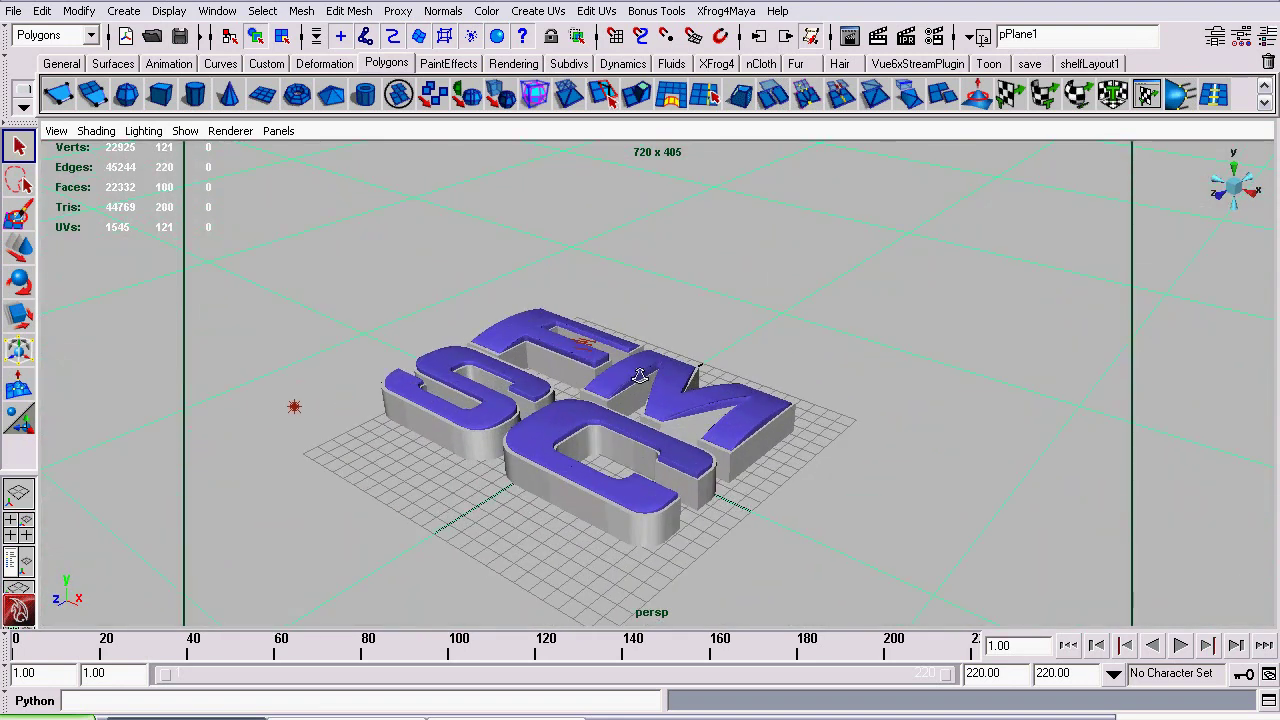
Step: Review the mental ray rendering features in the render settings and close them
{"action": "left_click", "coordinate": [934, 35]}
{"action": "left_click", "coordinate": [809, 180]}
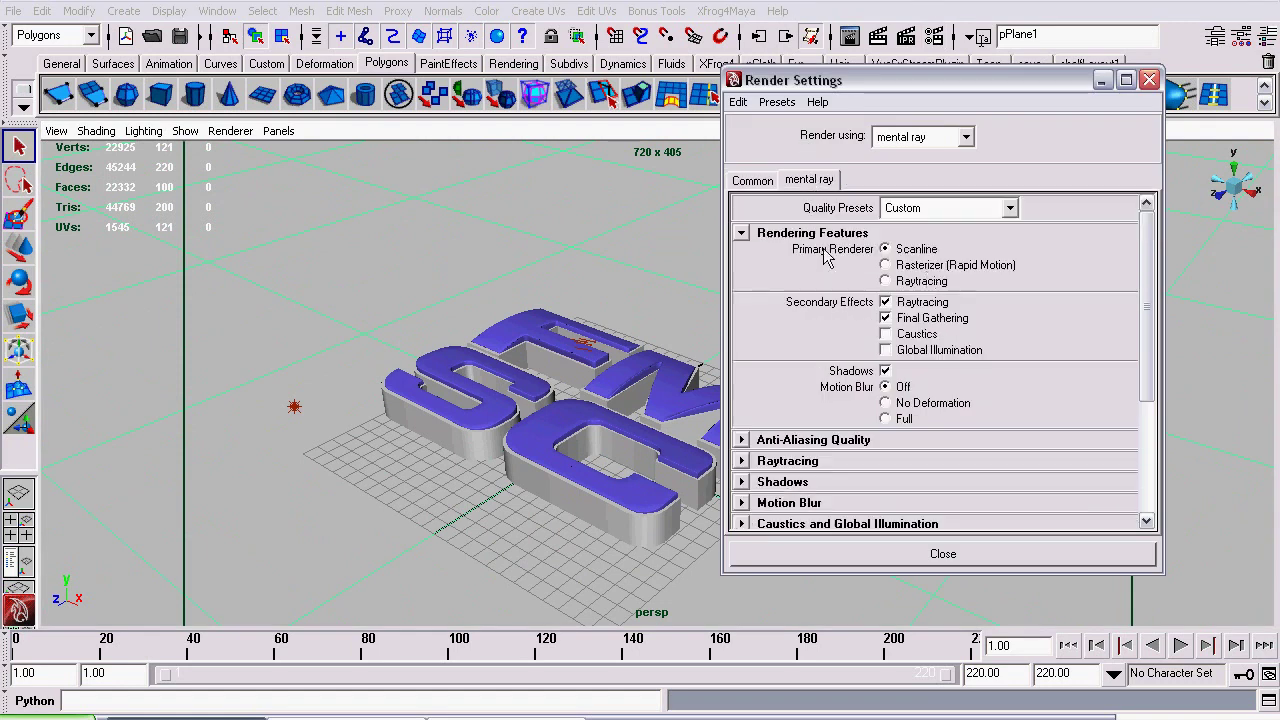
{"action": "left_click", "coordinate": [881, 553]}
Step: Inspect the logo letters on the ground plane from a low angle and from close above
{"action": "left_click_drag", "start_coordinate": [621, 474], "coordinate": [580, 440], "text": "alt"}
{"action": "right_click_drag", "start_coordinate": [580, 440], "coordinate": [473, 372], "text": "alt"}
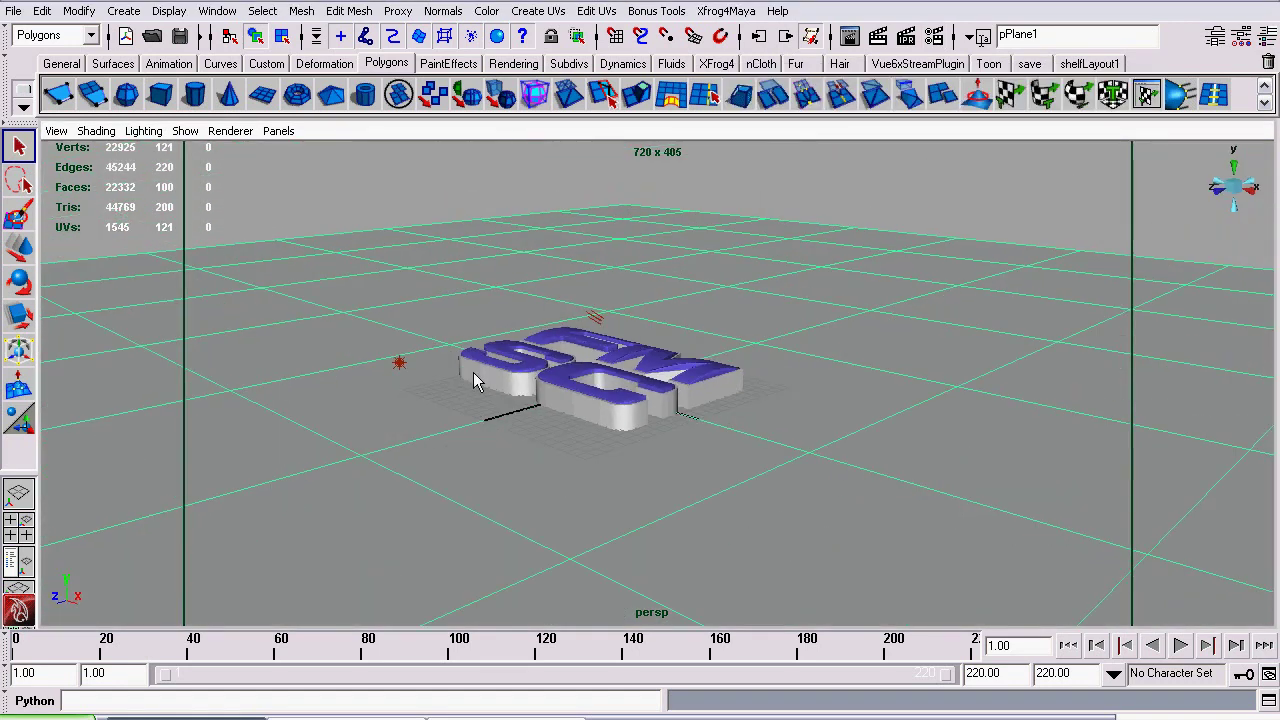
{"action": "middle_click_drag", "start_coordinate": [473, 372], "coordinate": [605, 447], "text": "alt"}
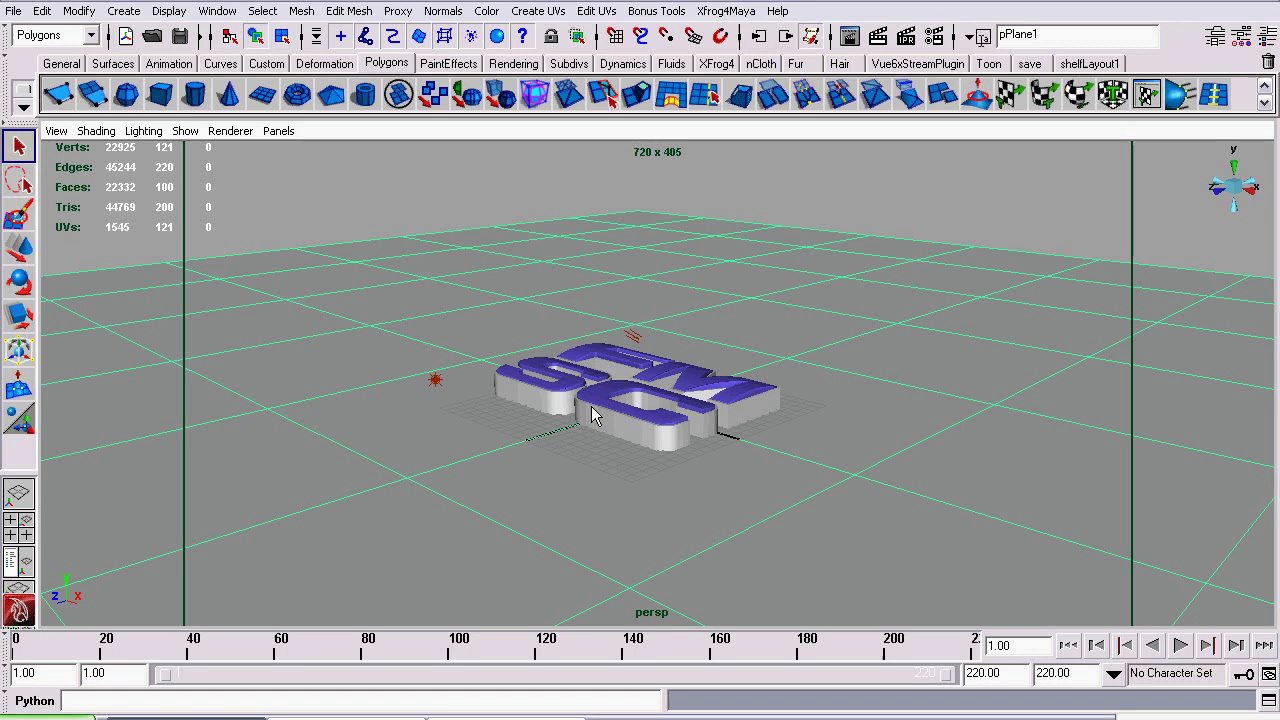
{"action": "left_click_drag", "start_coordinate": [655, 434], "coordinate": [471, 399], "text": "alt"}
{"action": "right_click_drag", "start_coordinate": [471, 399], "coordinate": [828, 515], "text": "alt"}
{"action": "middle_click_drag", "start_coordinate": [638, 508], "coordinate": [634, 436], "text": "alt"}
{"action": "left_click_drag", "start_coordinate": [534, 322], "coordinate": [536, 383], "text": "alt"}
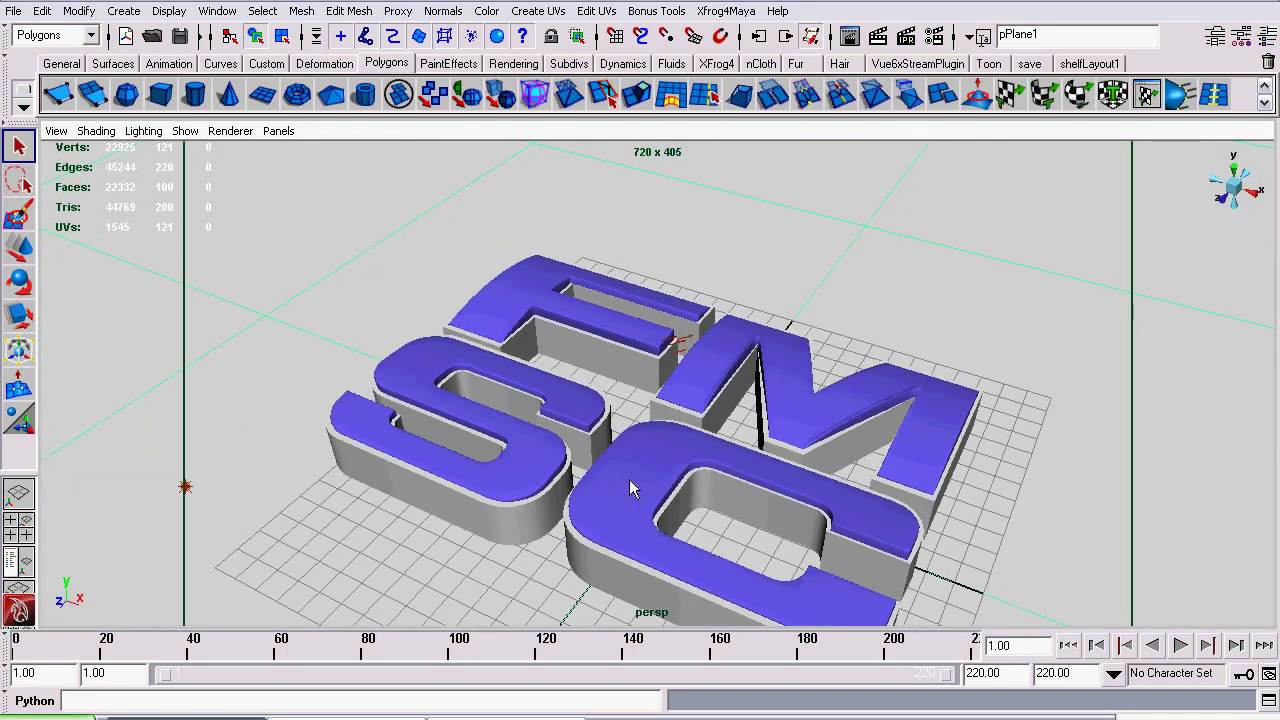
{"action": "left_click", "coordinate": [516, 529]}
Step: Select the area light areaLight1 high above the ground plane and open its attributes
{"action": "scroll", "coordinate": [516, 529], "scroll_direction": "down", "scroll_amount": 5}
{"action": "scroll", "coordinate": [516, 529], "scroll_direction": "down", "scroll_amount": 2}
{"action": "left_click", "coordinate": [449, 483]}
{"action": "left_click_drag", "start_coordinate": [449, 483], "coordinate": [505, 434], "text": "alt"}
{"action": "scroll", "coordinate": [505, 434], "scroll_direction": "down", "scroll_amount": 8}
{"action": "left_click", "coordinate": [793, 215]}
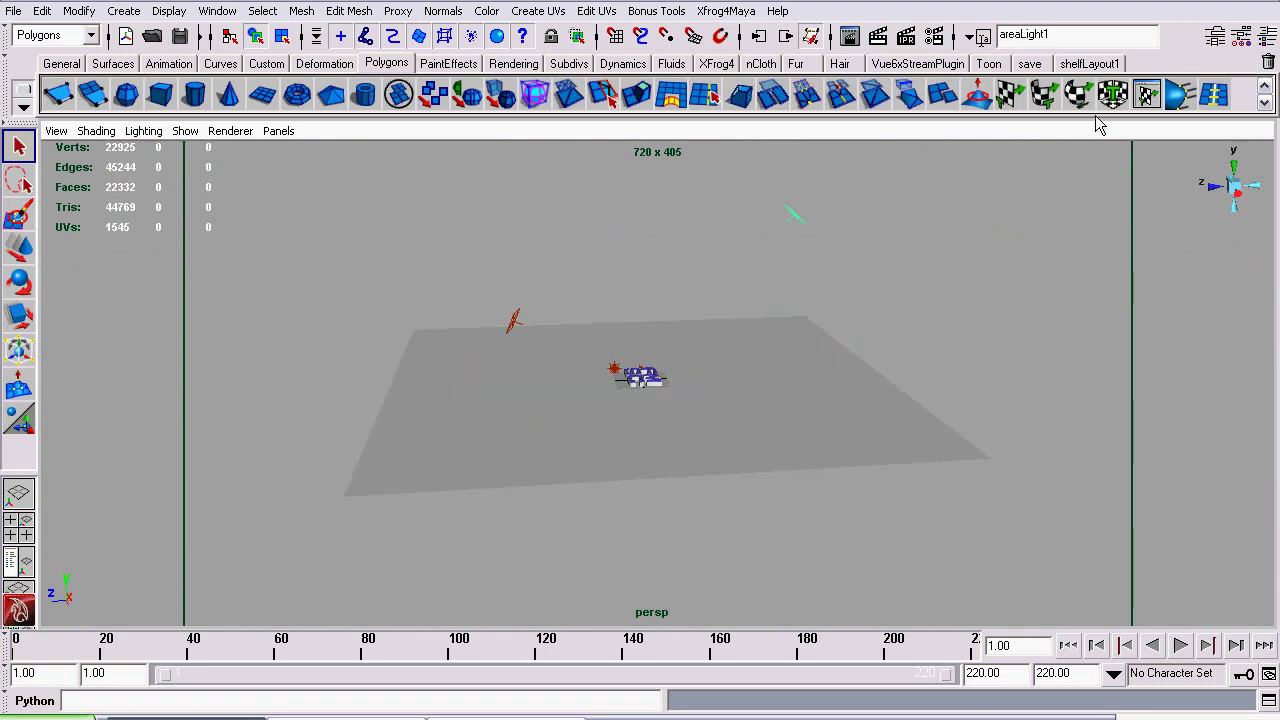
{"action": "left_click", "coordinate": [1216, 36]}
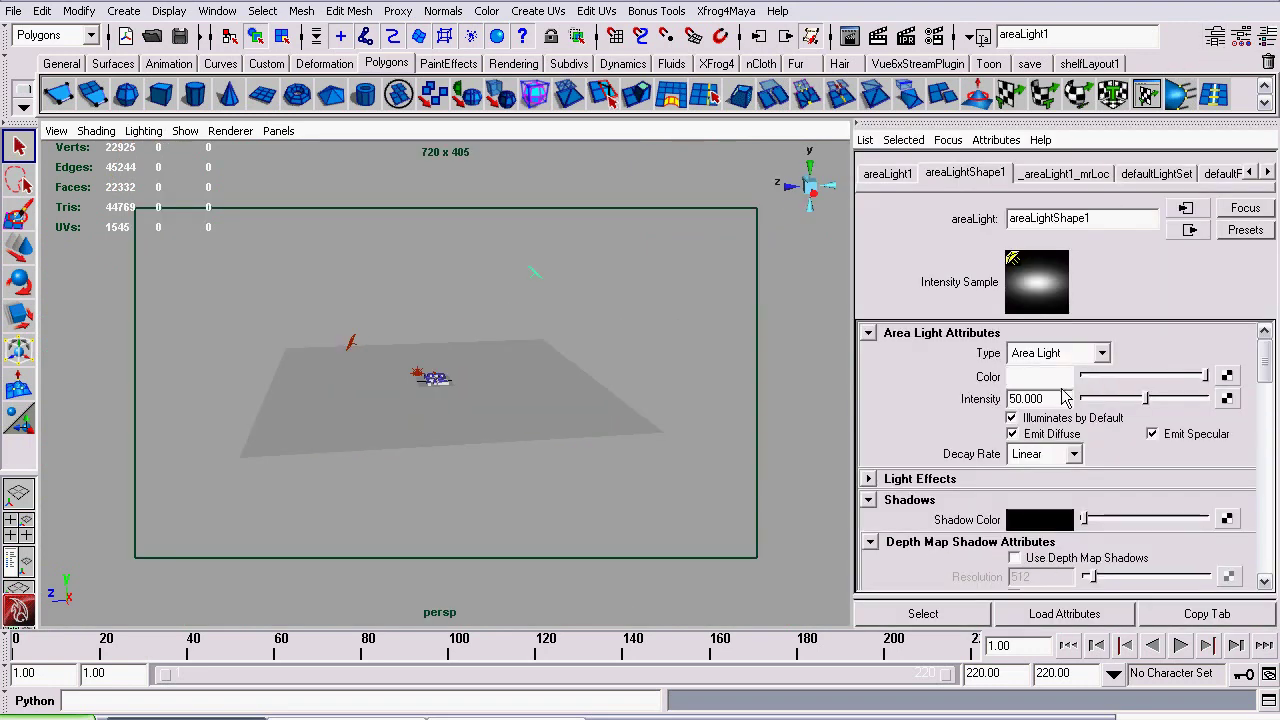
Step: Examine the first area light's intensity, decay rate and raytrace shadow attributes with the letters in view
{"action": "scroll", "coordinate": [554, 423], "scroll_direction": "up", "scroll_amount": 8}
{"action": "left_click_drag", "start_coordinate": [504, 438], "coordinate": [628, 454], "text": "alt"}
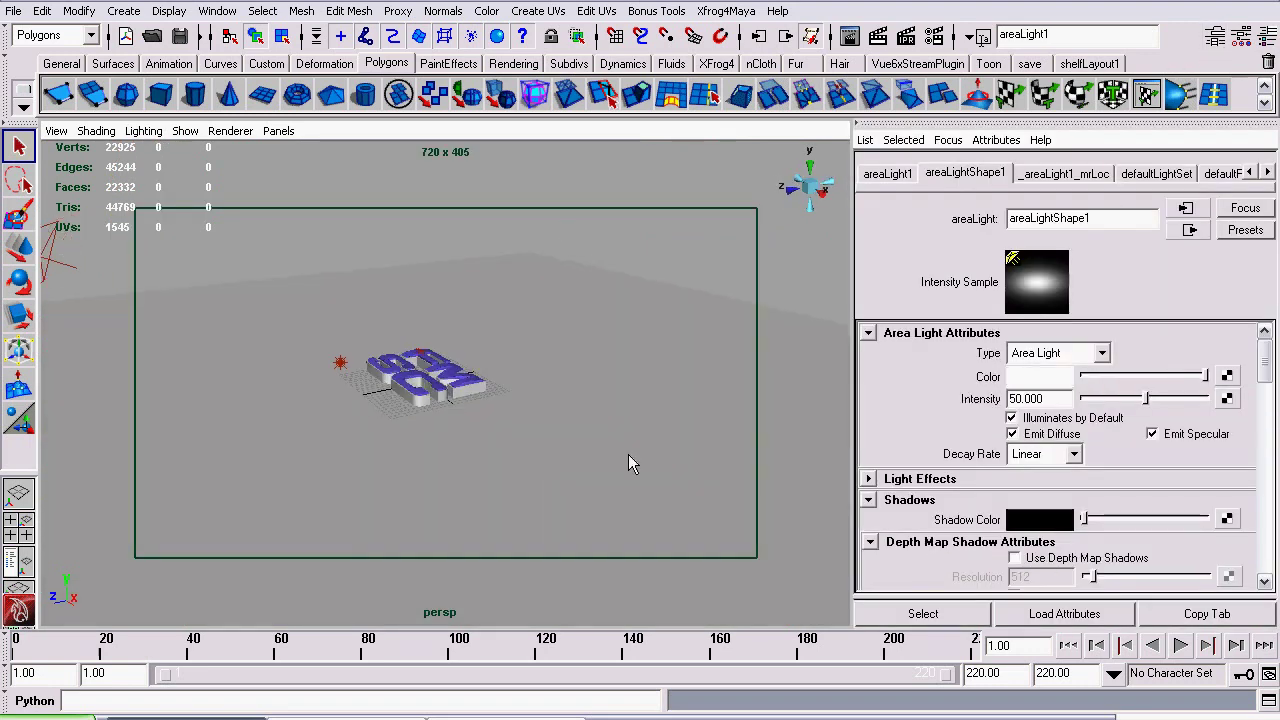
{"action": "middle_click_drag", "start_coordinate": [599, 446], "coordinate": [610, 482], "text": "alt"}
{"action": "right_click_drag", "start_coordinate": [610, 482], "coordinate": [665, 502], "text": "alt"}
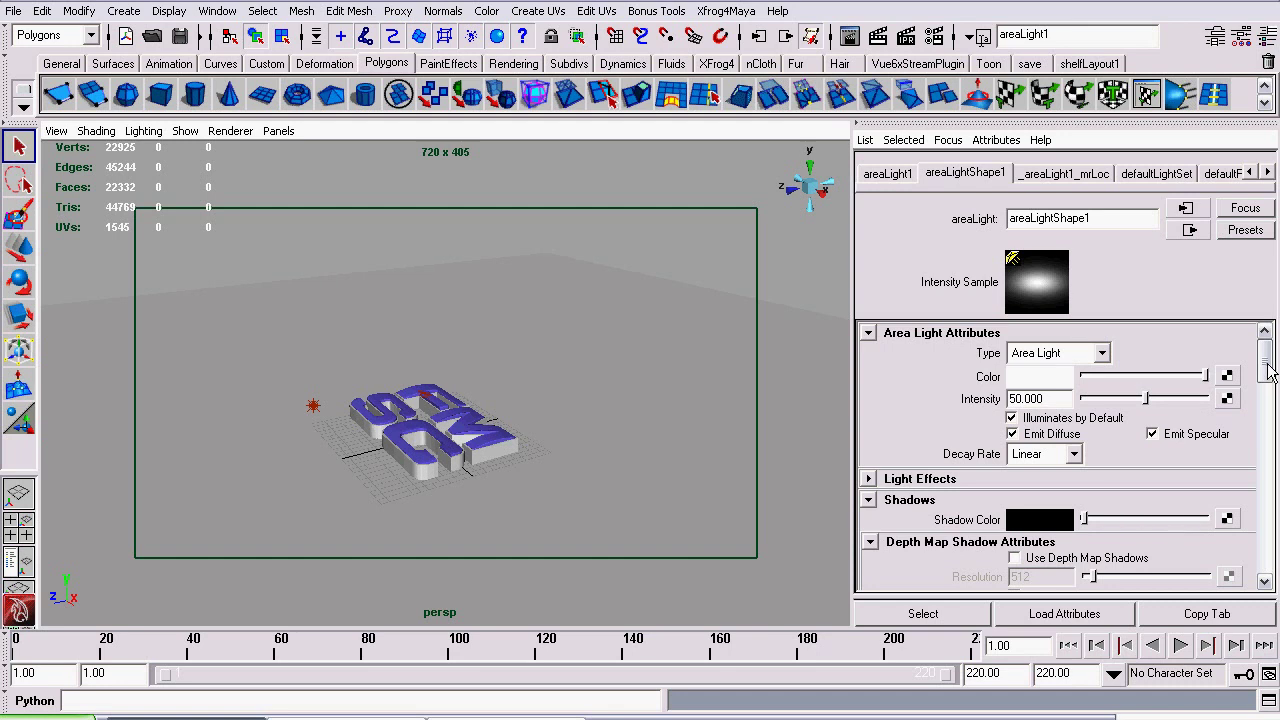
{"action": "left_click_drag", "start_coordinate": [1268, 371], "coordinate": [1248, 452]}
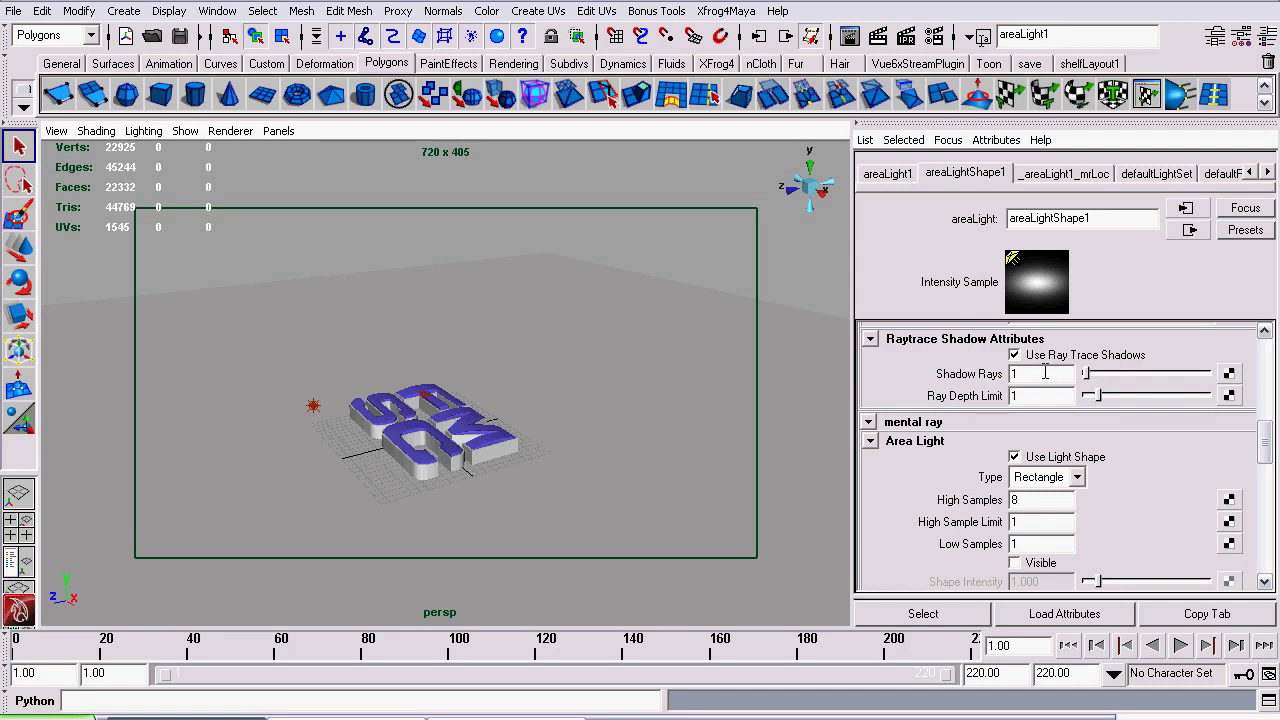
Step: Check the shadows in the last rendered image and examine the first area light's mental ray light shape and High Samples settings
{"action": "left_click", "coordinate": [849, 35]}
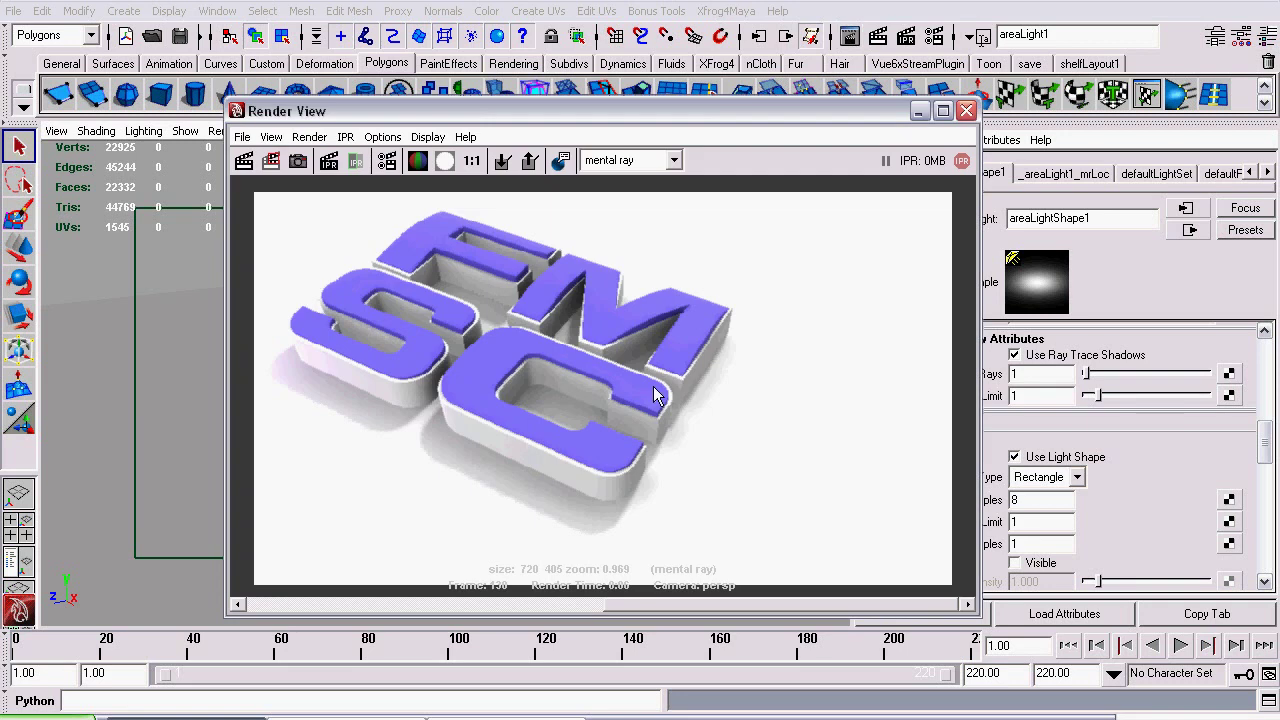
{"action": "left_click", "coordinate": [918, 111]}
{"action": "left_click_drag", "start_coordinate": [386, 472], "coordinate": [346, 394], "text": "alt"}
{"action": "right_click_drag", "start_coordinate": [346, 394], "coordinate": [516, 432], "text": "alt"}
{"action": "middle_click_drag", "start_coordinate": [498, 434], "coordinate": [558, 408], "text": "alt"}
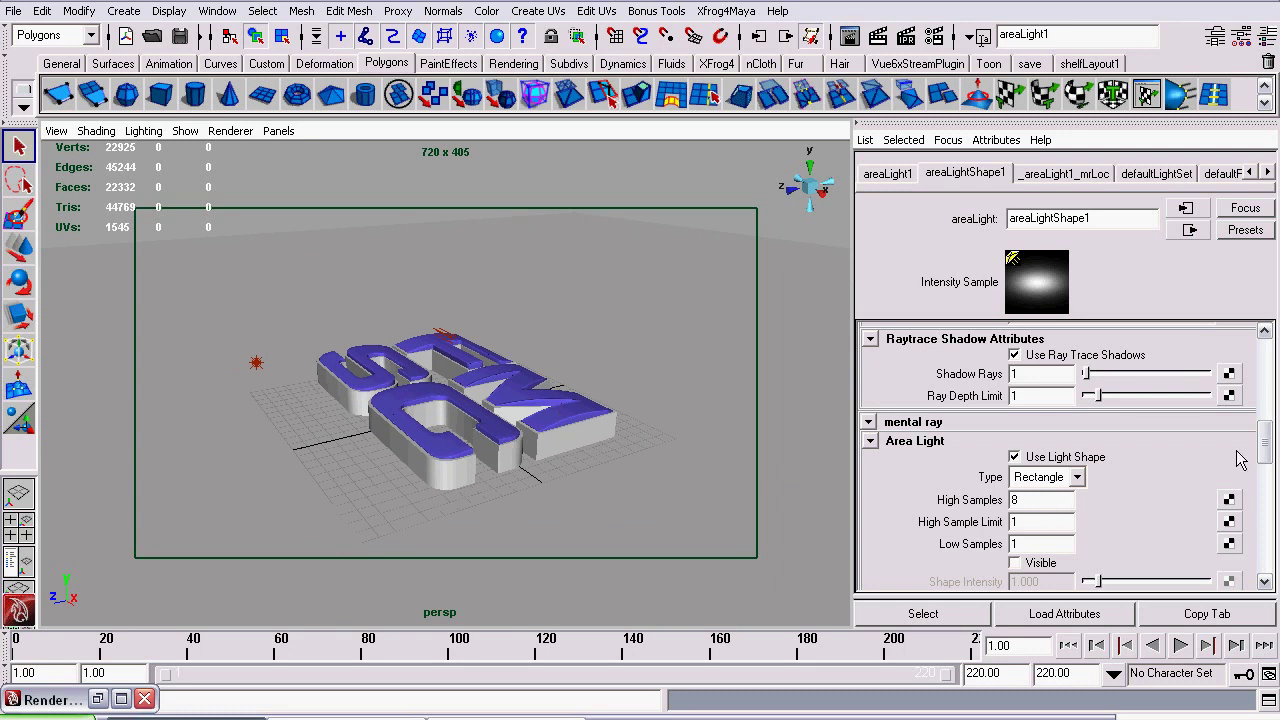
{"action": "left_click_drag", "start_coordinate": [1266, 446], "coordinate": [1266, 460]}
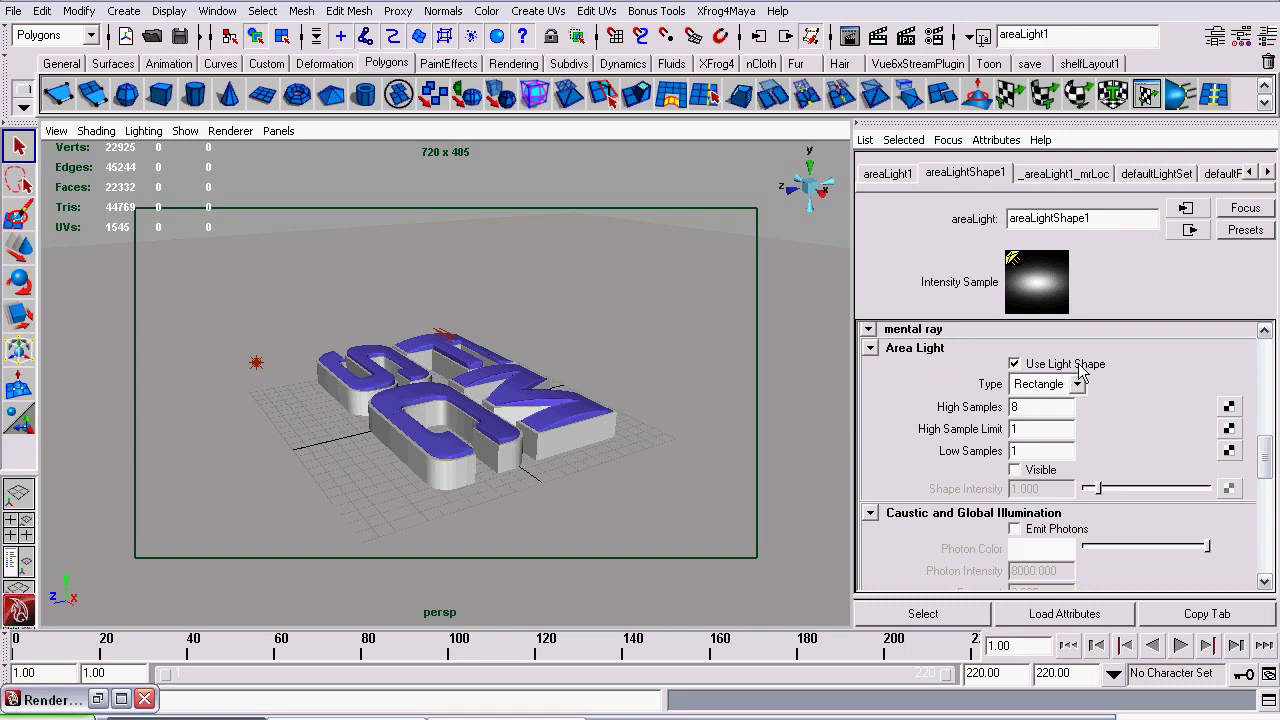
{"action": "double_click", "coordinate": [1040, 407]}
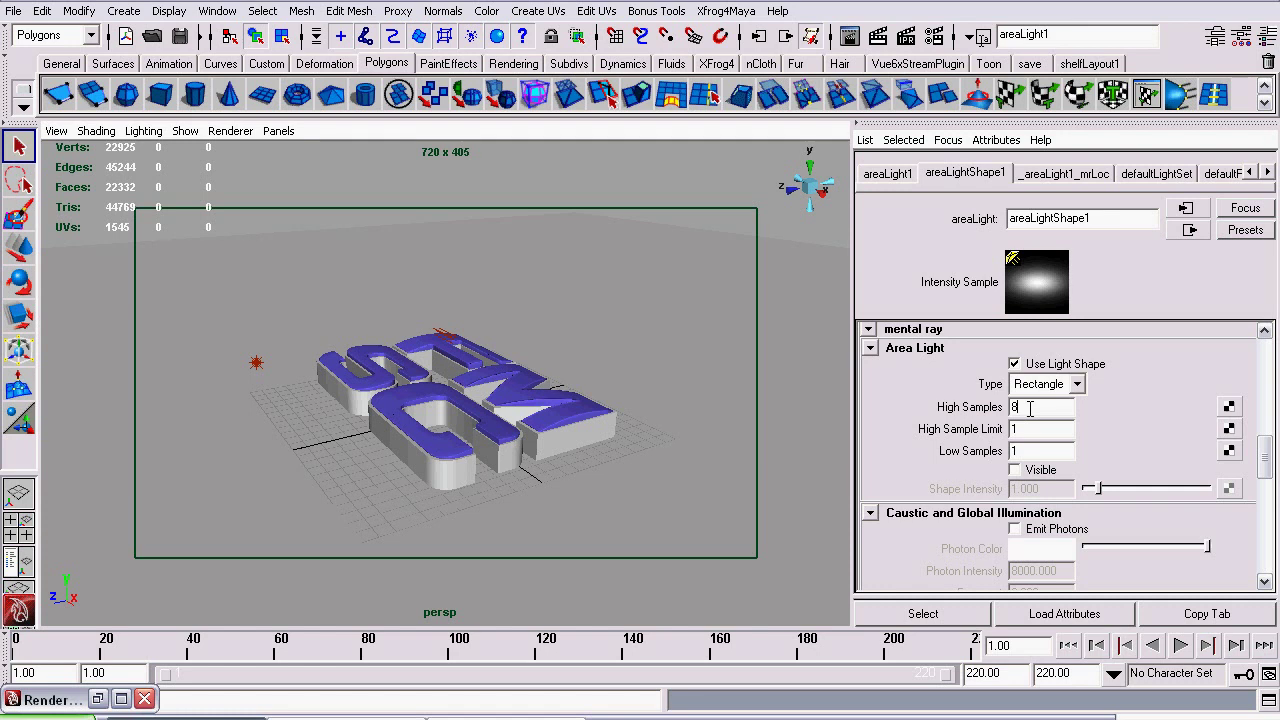
Step: Select the second area light beside the letters and examine its Area Light Attributes
{"action": "left_click_drag", "start_coordinate": [228, 288], "coordinate": [335, 405], "text": "alt"}
{"action": "right_click_drag", "start_coordinate": [466, 409], "coordinate": [183, 329], "text": "alt"}
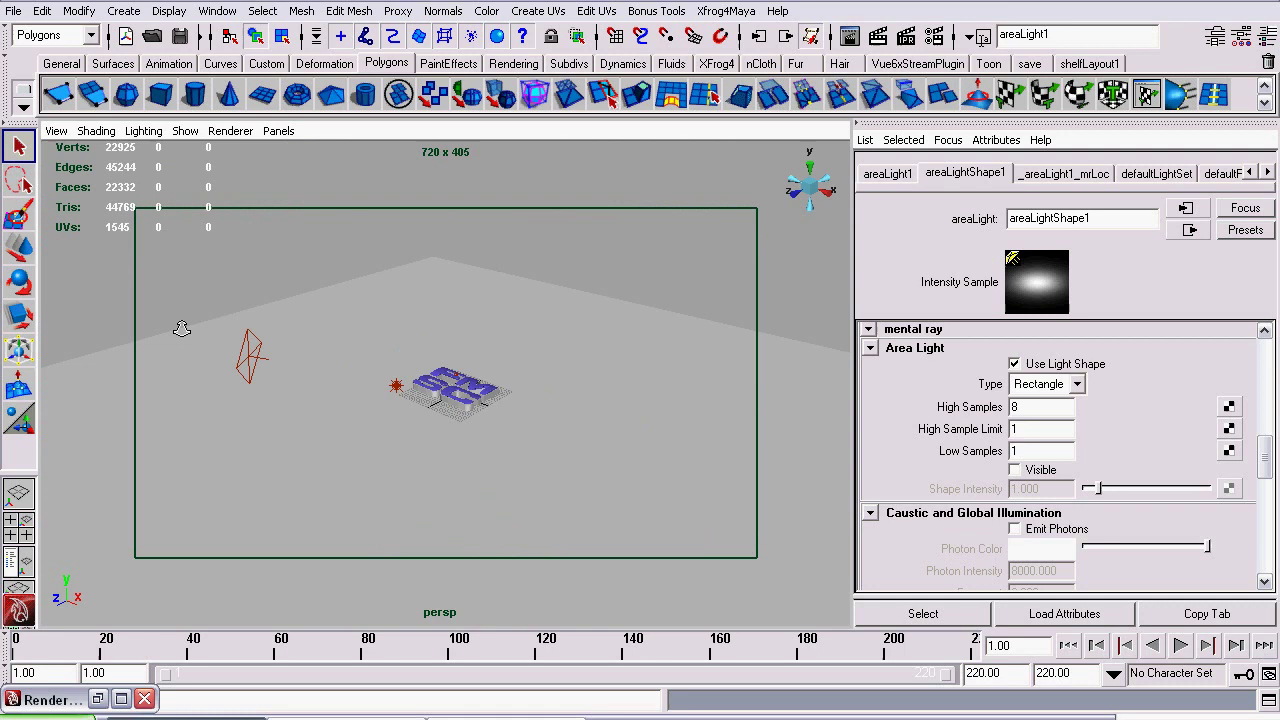
{"action": "middle_click_drag", "start_coordinate": [340, 361], "coordinate": [510, 495], "text": "alt"}
{"action": "left_click", "coordinate": [358, 426]}
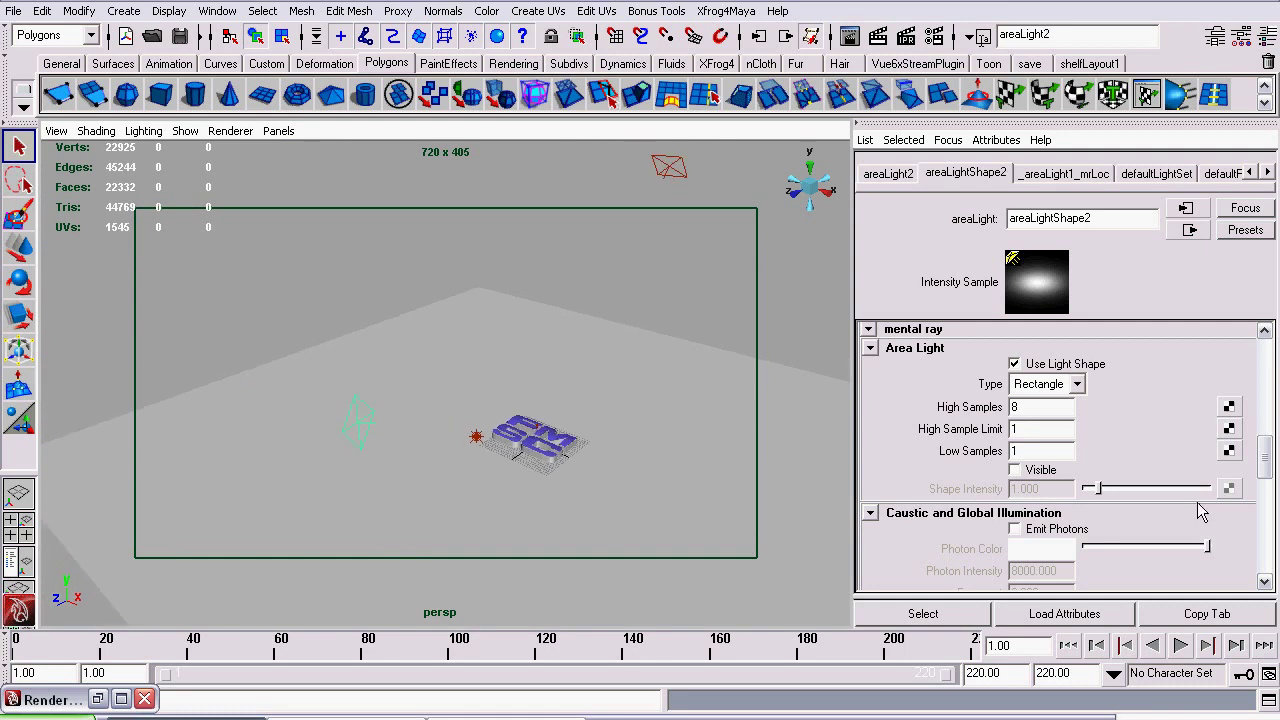
{"action": "scroll", "coordinate": [1200, 508], "scroll_direction": "up", "scroll_amount": 5}
Step: Compare the second area light's position in the scene with its effect in the rendered image
{"action": "left_click_drag", "start_coordinate": [421, 470], "coordinate": [570, 396], "text": "alt"}
{"action": "middle_click_drag", "start_coordinate": [377, 446], "coordinate": [323, 429], "text": "alt"}
{"action": "left_click", "coordinate": [121, 698]}
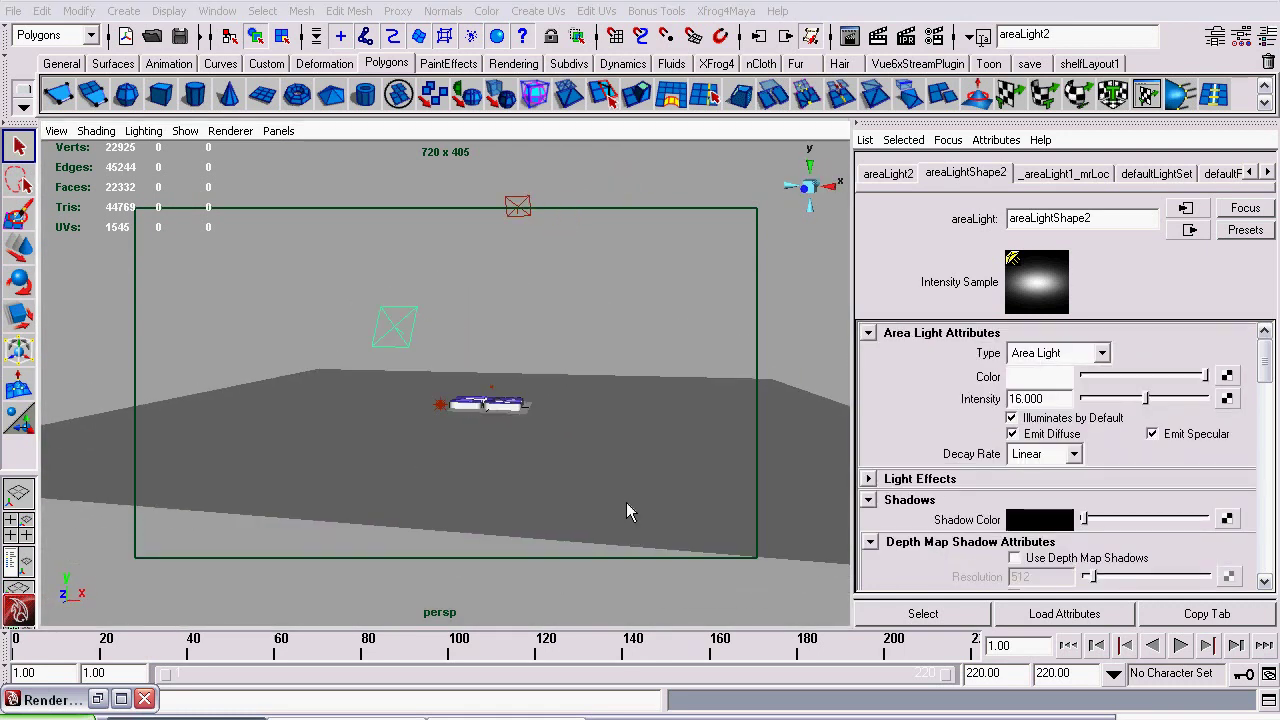
{"action": "left_click", "coordinate": [919, 111]}
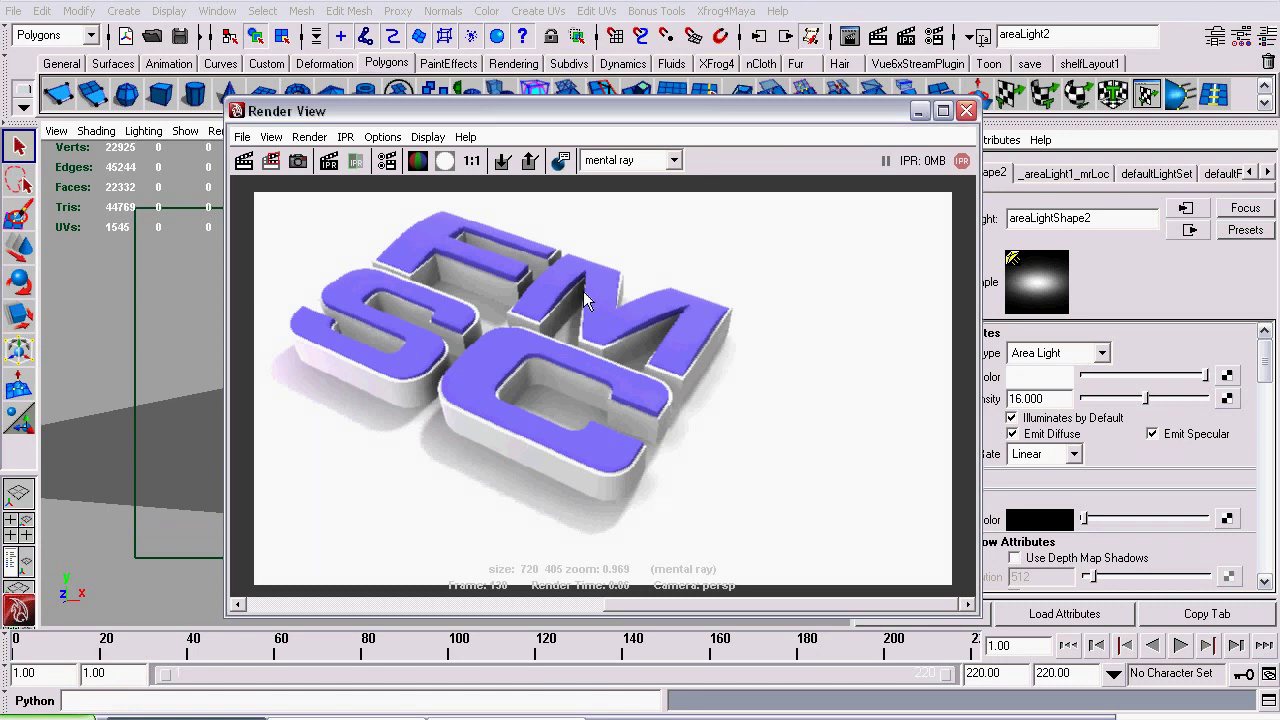
{"action": "left_click_drag", "start_coordinate": [457, 487], "coordinate": [288, 430], "text": "alt"}
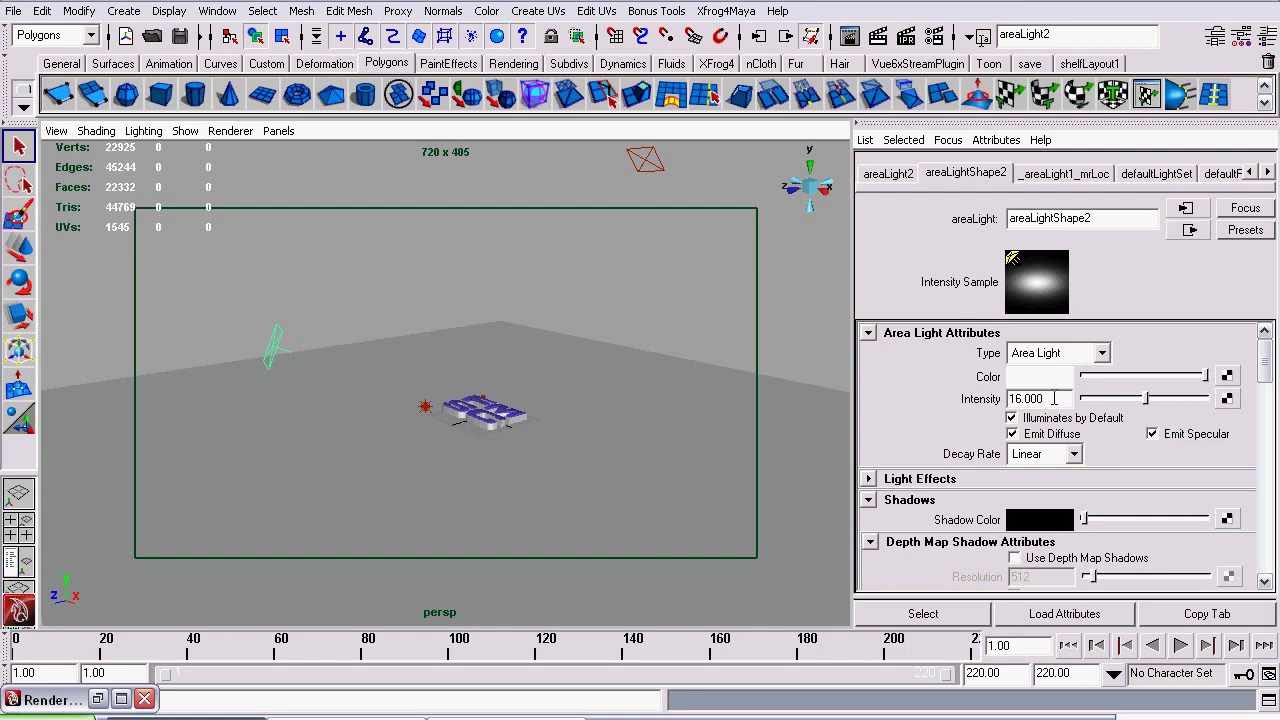
Step: Examine the second area light's raytrace shadow and mental ray Area Light settings
{"action": "left_click_drag", "start_coordinate": [1265, 360], "coordinate": [1265, 371]}
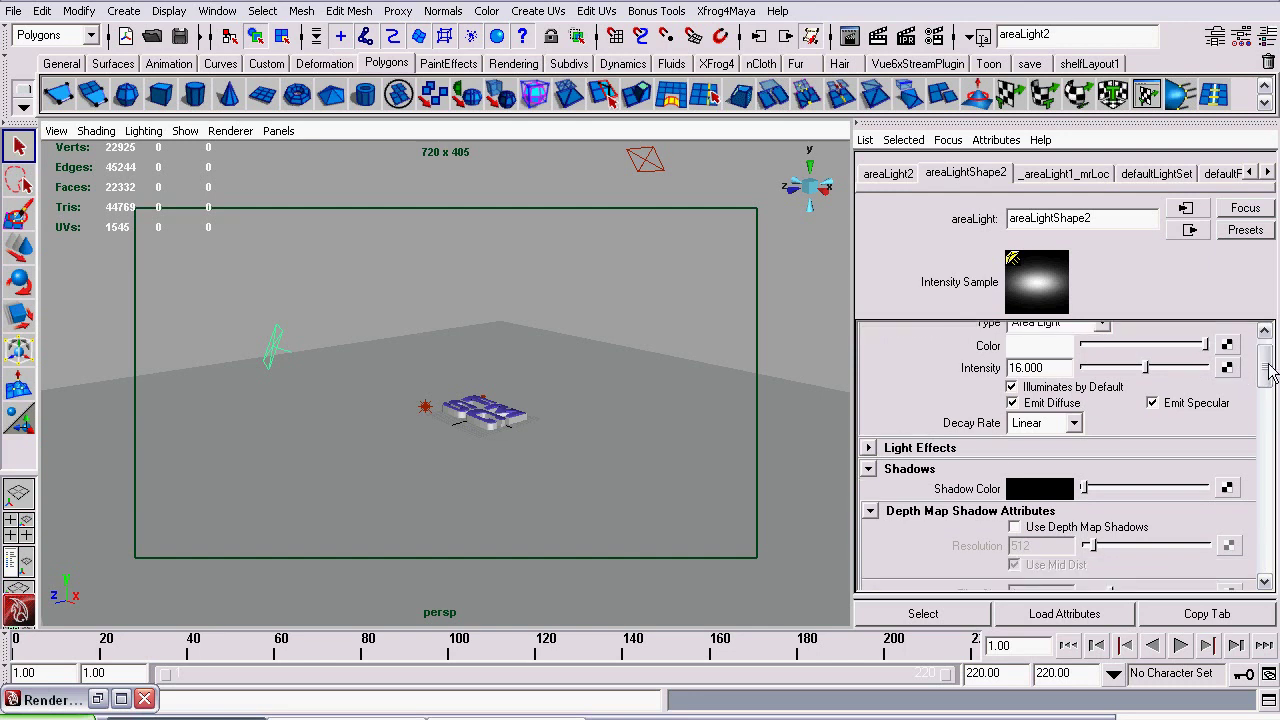
{"action": "scroll", "coordinate": [1190, 440], "scroll_direction": "down", "scroll_amount": 7}
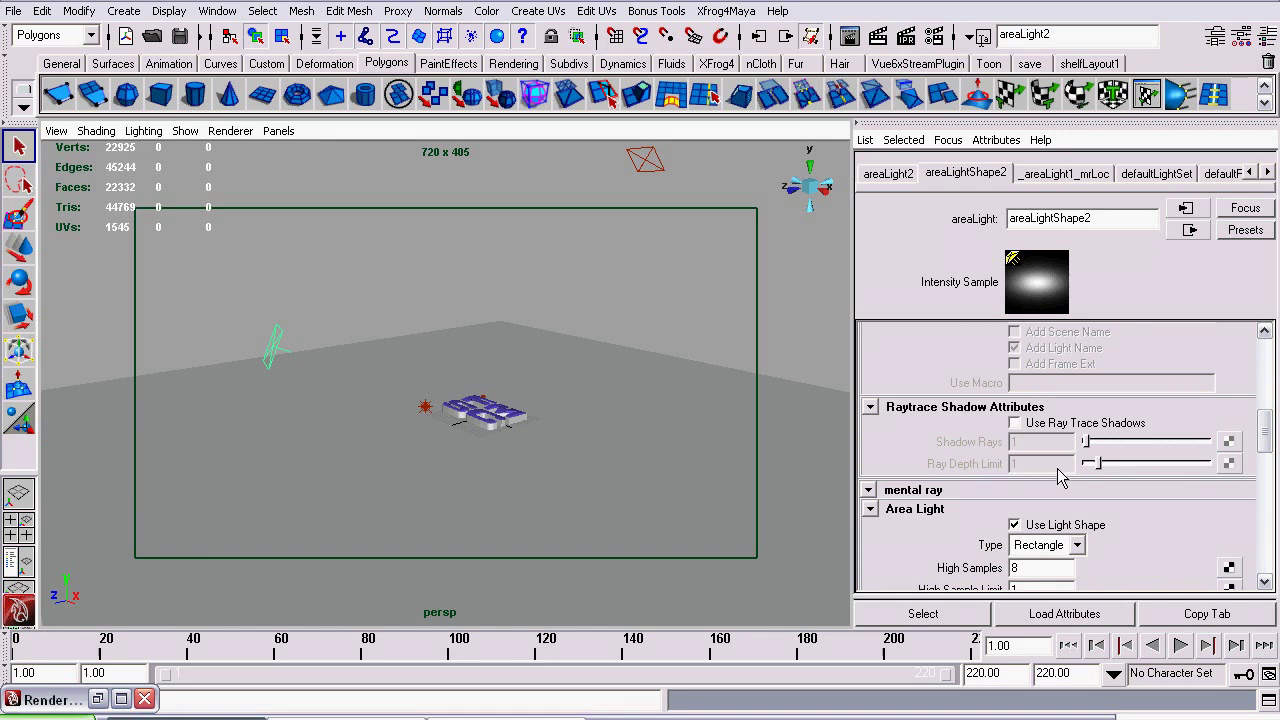
{"action": "left_click_drag", "start_coordinate": [1262, 431], "coordinate": [1231, 435]}
{"action": "scroll", "coordinate": [1232, 444], "scroll_direction": "down", "scroll_amount": 5}
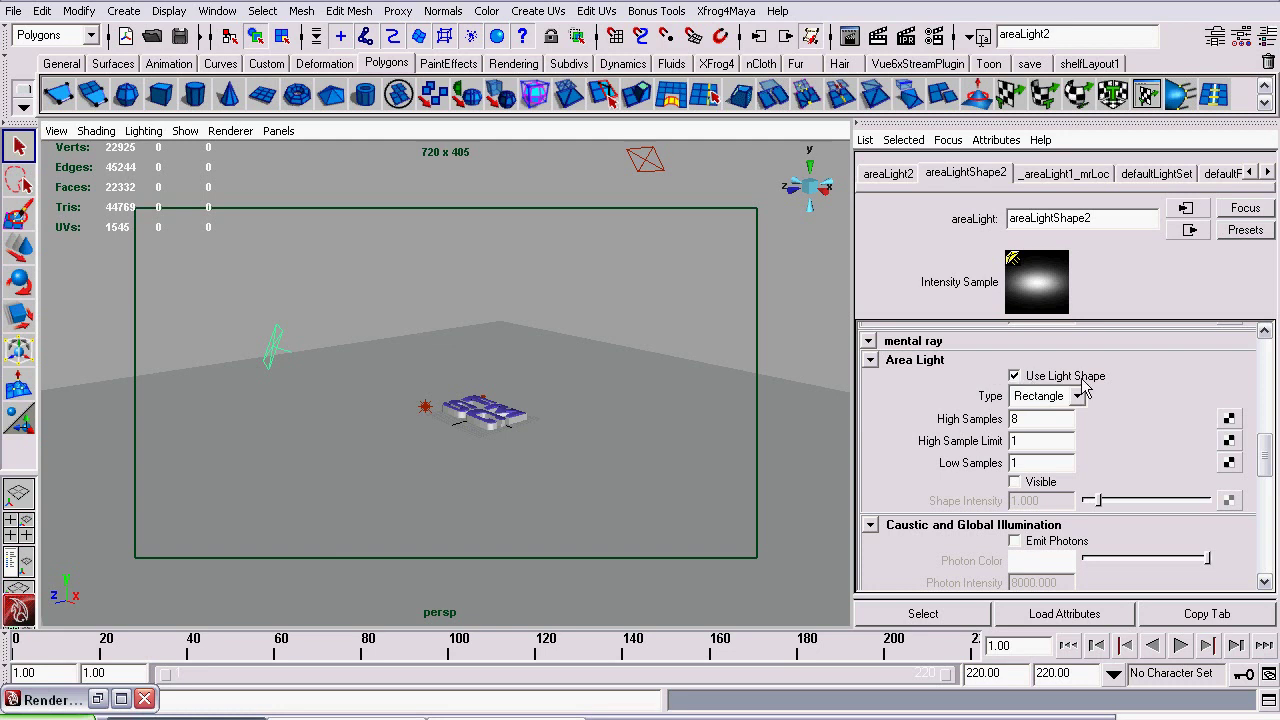
Step: Select the directional light above the letters, examine its attributes and recheck the rendered image
{"action": "right_click_drag", "start_coordinate": [195, 385], "coordinate": [506, 478], "text": "alt"}
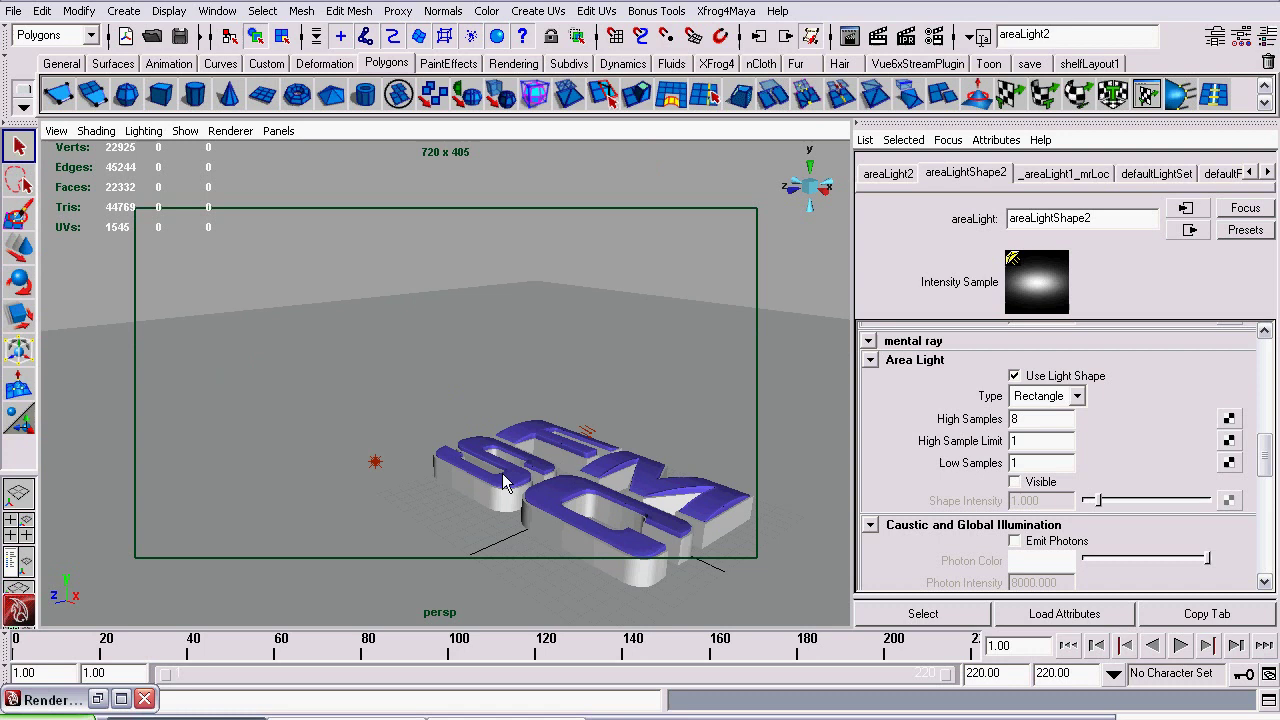
{"action": "middle_click_drag", "start_coordinate": [506, 478], "coordinate": [169, 192], "text": "alt"}
{"action": "left_click_drag", "start_coordinate": [490, 440], "coordinate": [396, 310], "text": "alt"}
{"action": "left_click", "coordinate": [463, 324]}
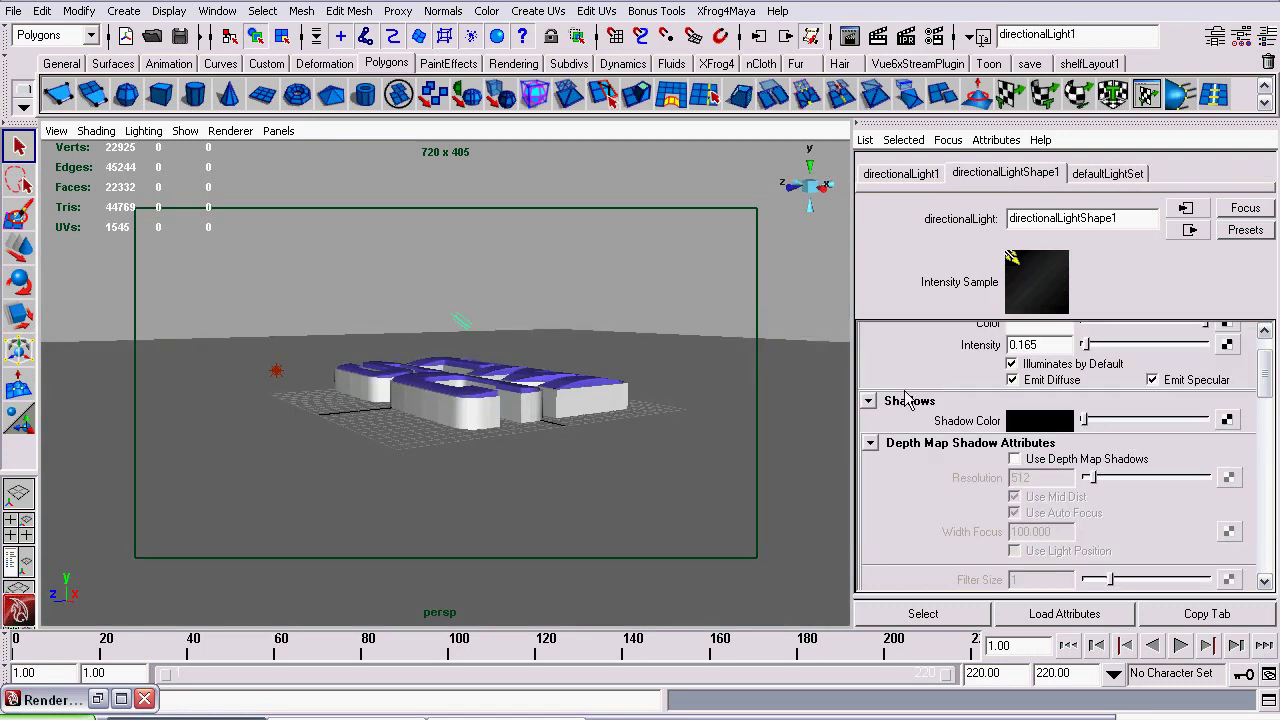
{"action": "left_click", "coordinate": [97, 699]}
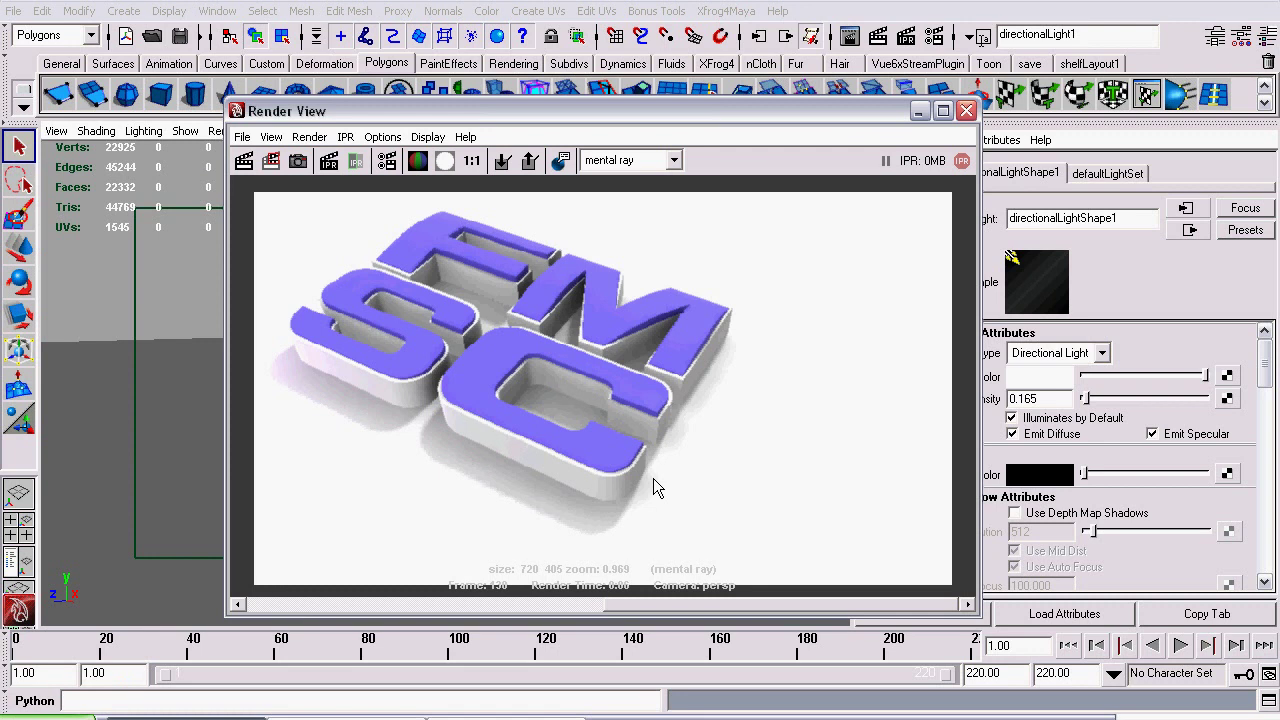
{"action": "left_click", "coordinate": [966, 110]}
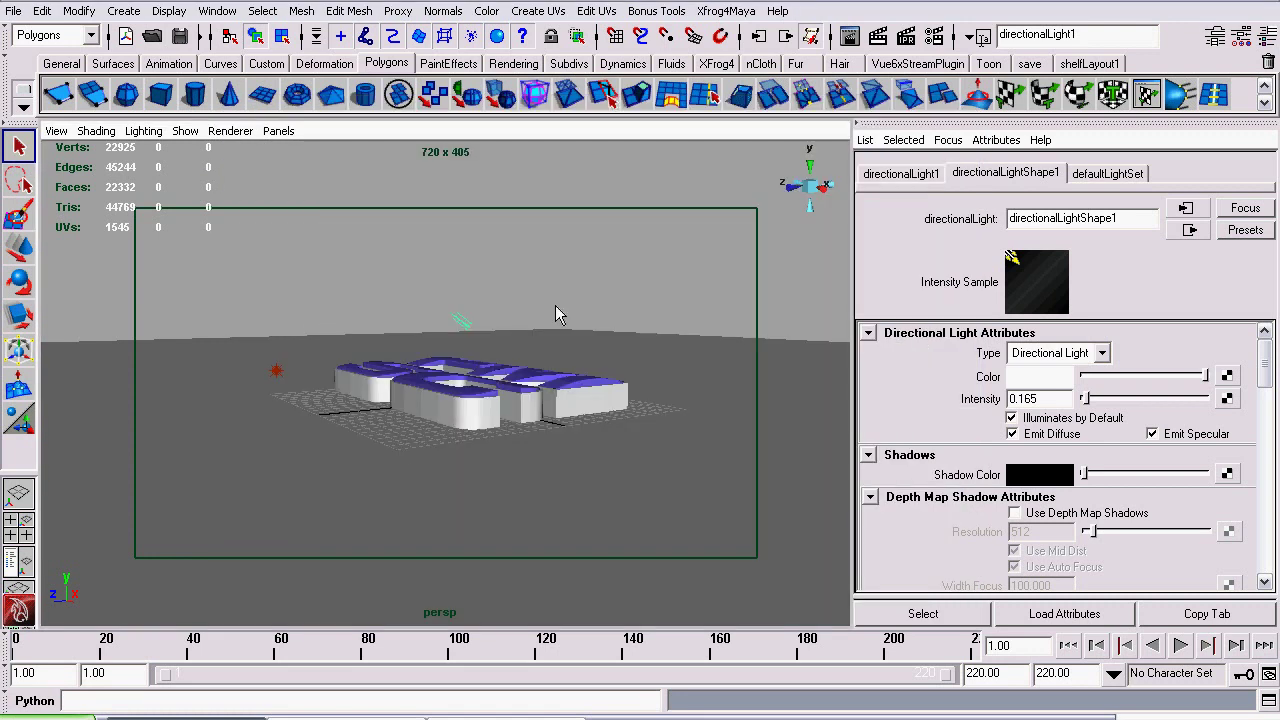
Step: Inspect the light placement around the letters from above, from behind and from an angled front view
{"action": "left_click_drag", "start_coordinate": [555, 305], "coordinate": [370, 523], "text": "alt"}
{"action": "middle_click_drag", "start_coordinate": [535, 425], "coordinate": [603, 391], "text": "alt"}
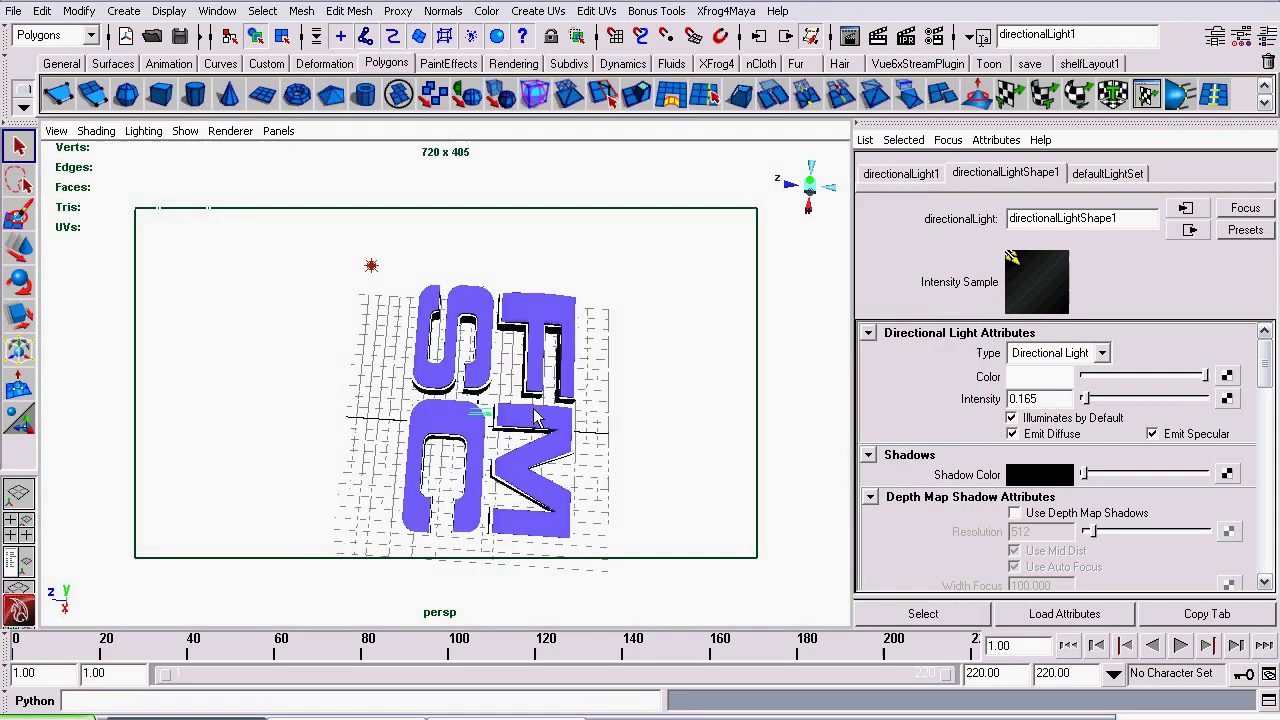
{"action": "right_click_drag", "start_coordinate": [536, 406], "coordinate": [404, 404], "text": "alt"}
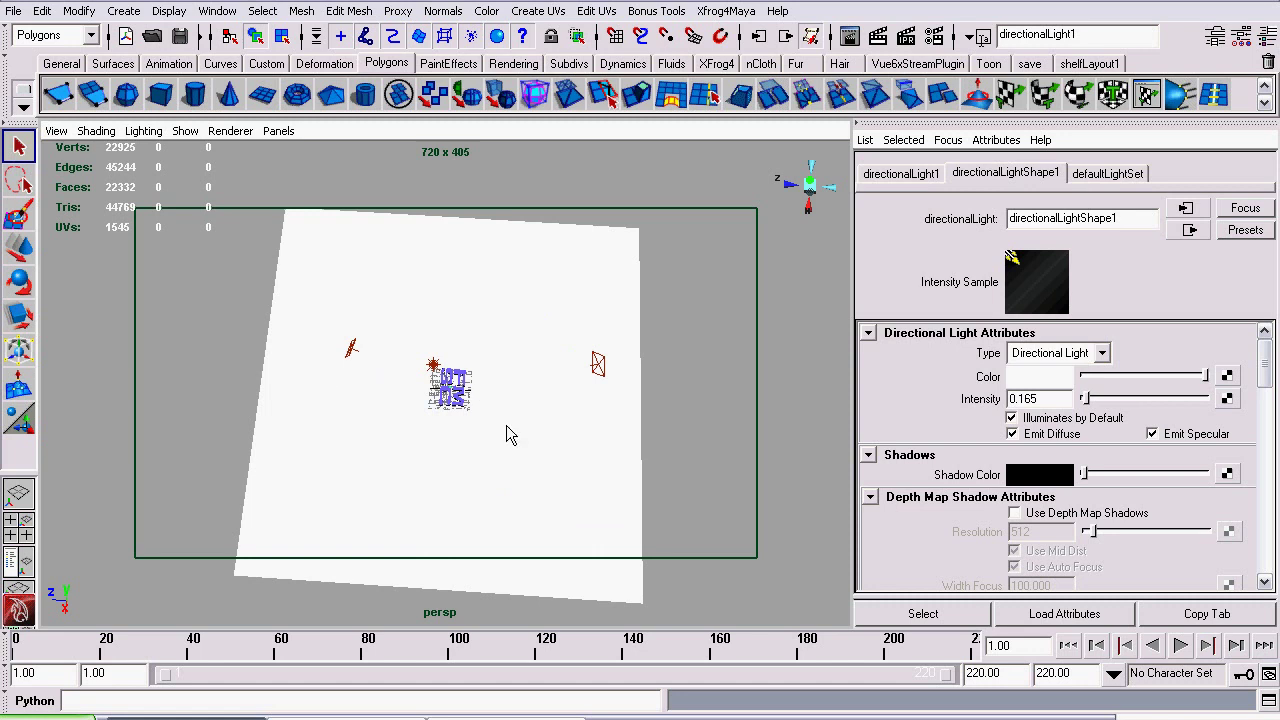
{"action": "scroll", "coordinate": [443, 436], "scroll_direction": "up", "scroll_amount": 10}
{"action": "left_click_drag", "start_coordinate": [446, 440], "coordinate": [4, 290], "text": "alt"}
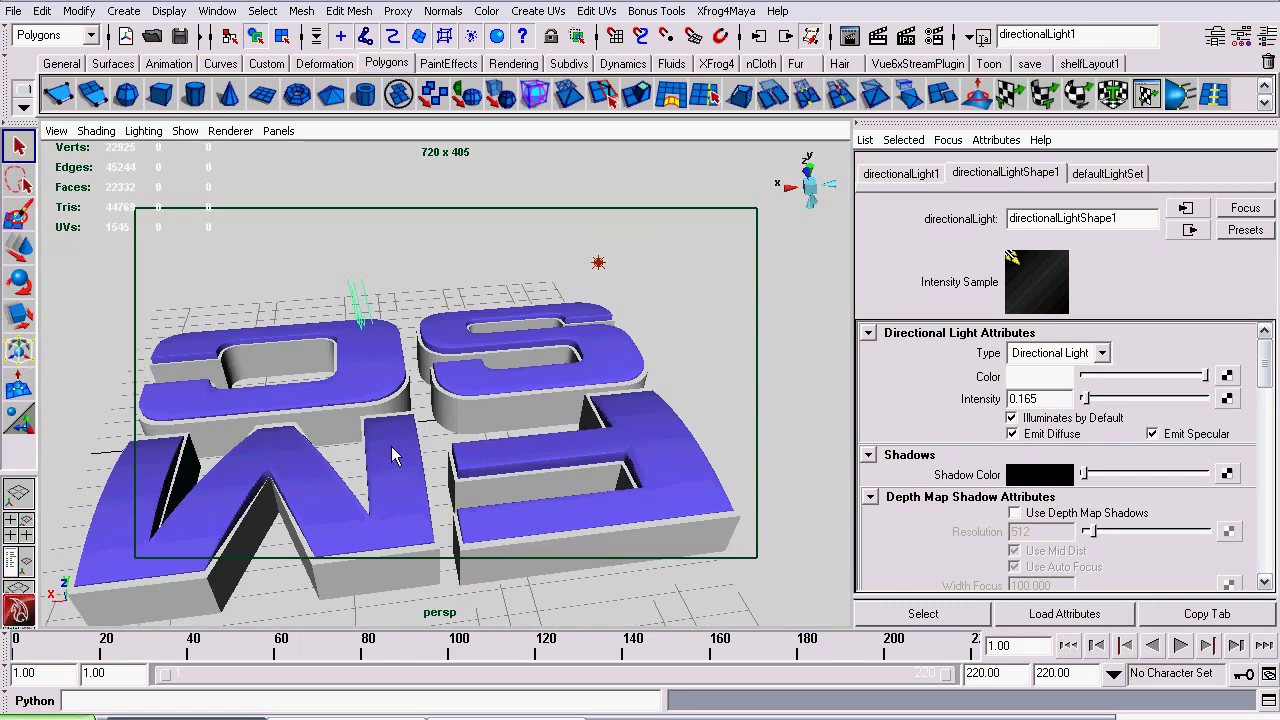
{"action": "left_click_drag", "start_coordinate": [393, 455], "coordinate": [637, 390], "text": "alt"}
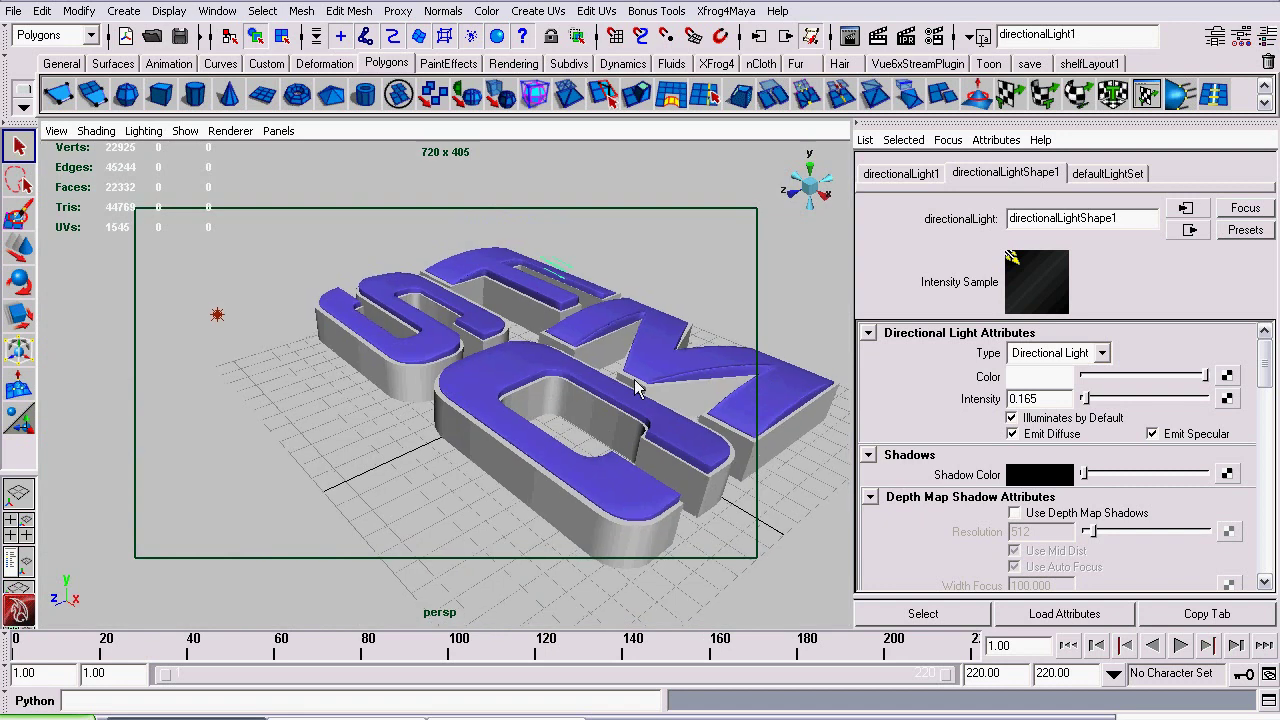
{"action": "right_click_drag", "start_coordinate": [637, 390], "coordinate": [545, 376], "text": "alt"}
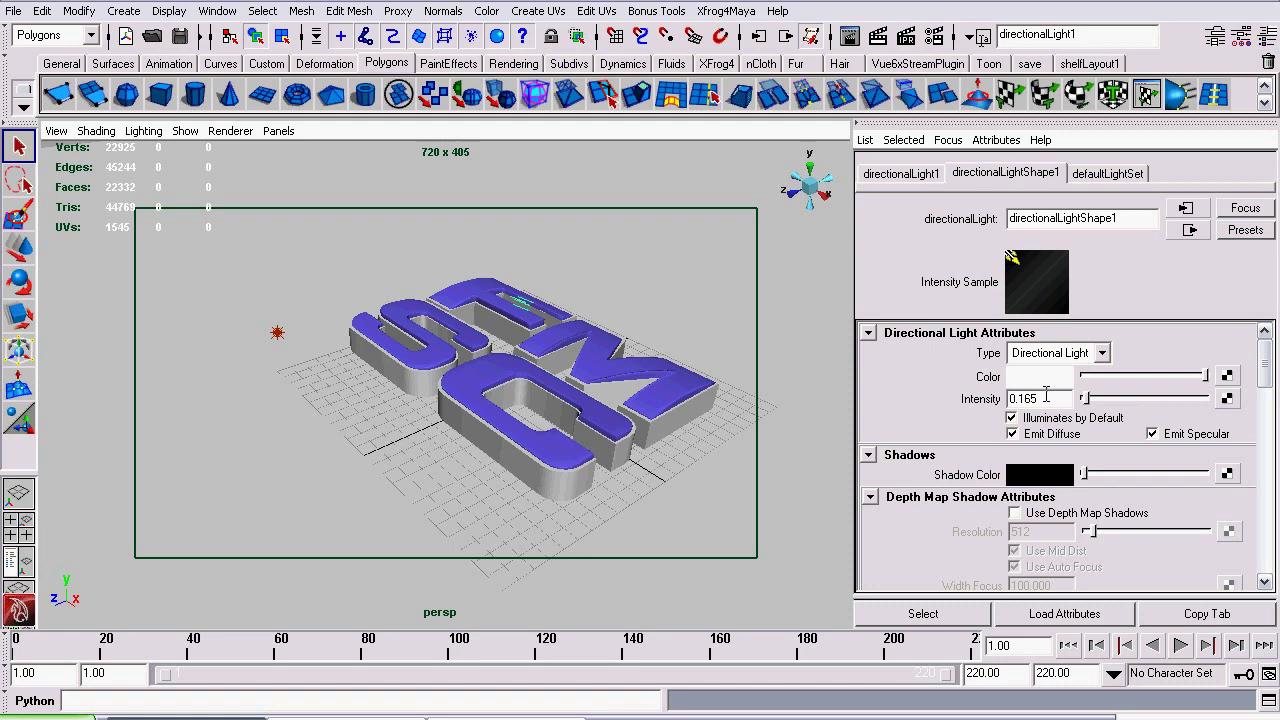
Step: Examine the directional light's shadow and mental ray attributes
{"action": "left_click_drag", "start_coordinate": [1266, 372], "coordinate": [1237, 460]}
{"action": "scroll", "coordinate": [1237, 460], "scroll_direction": "down", "scroll_amount": 5}
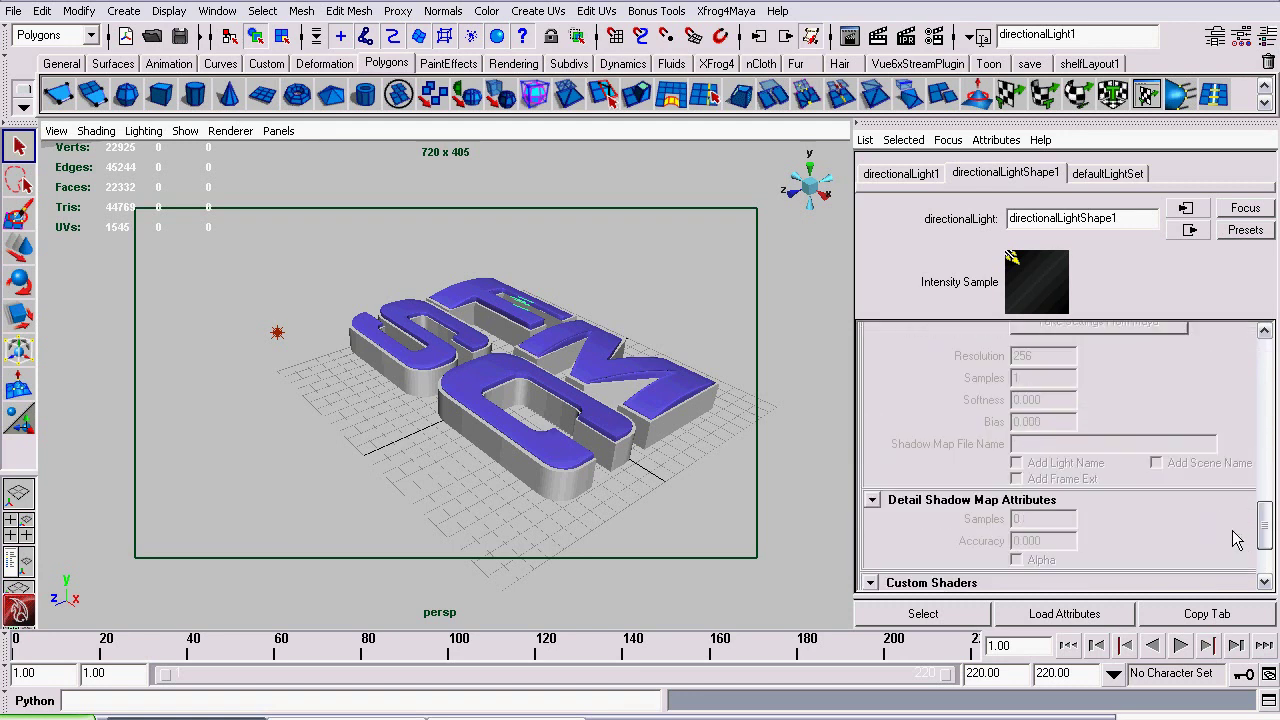
{"action": "scroll", "coordinate": [432, 465], "scroll_direction": "down", "scroll_amount": 2}
Step: Select the point light beside the letters and examine its raytrace shadow, color, intensity and decay rate settings
{"action": "middle_click_drag", "start_coordinate": [460, 398], "coordinate": [363, 537], "text": "alt"}
{"action": "left_click_drag", "start_coordinate": [363, 537], "coordinate": [500, 423], "text": "alt"}
{"action": "right_click_drag", "start_coordinate": [500, 423], "coordinate": [374, 402], "text": "alt"}
{"action": "left_click_drag", "start_coordinate": [376, 411], "coordinate": [432, 357], "text": "alt"}
{"action": "left_click", "coordinate": [303, 386]}
{"action": "scroll", "coordinate": [305, 386], "scroll_direction": "up", "scroll_amount": 5}
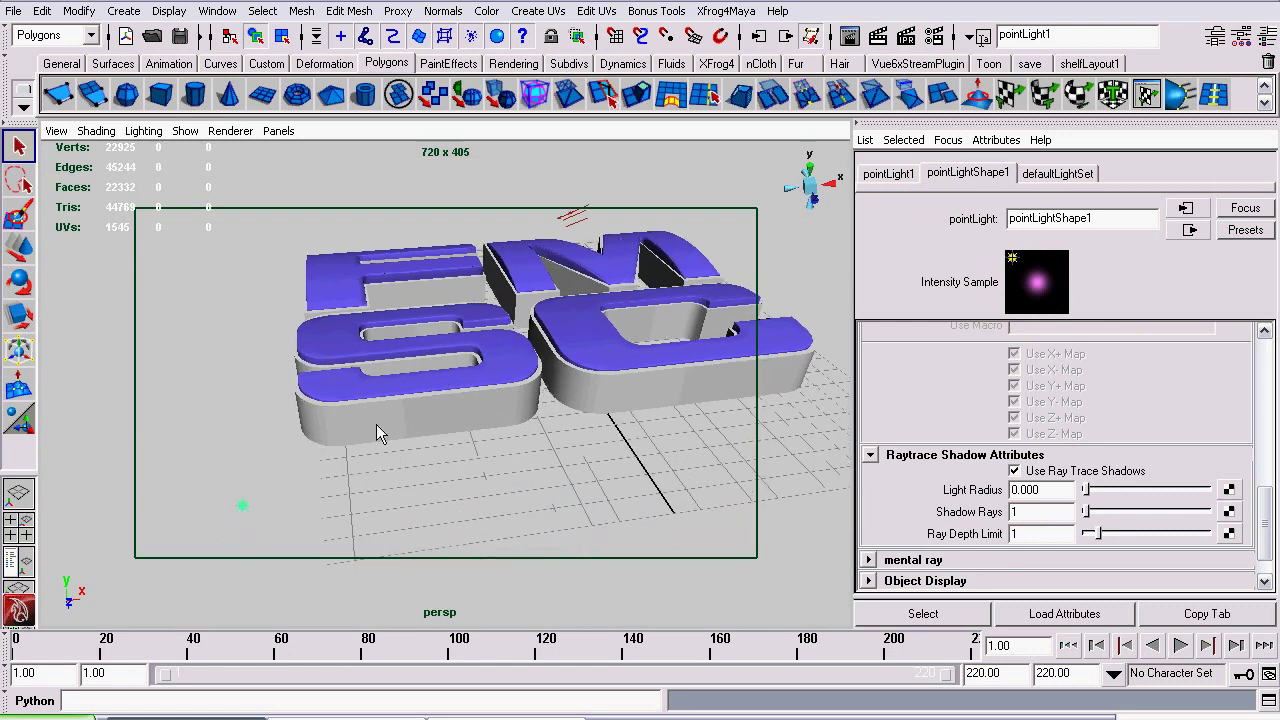
{"action": "scroll", "coordinate": [1010, 377], "scroll_direction": "up", "scroll_amount": 5}
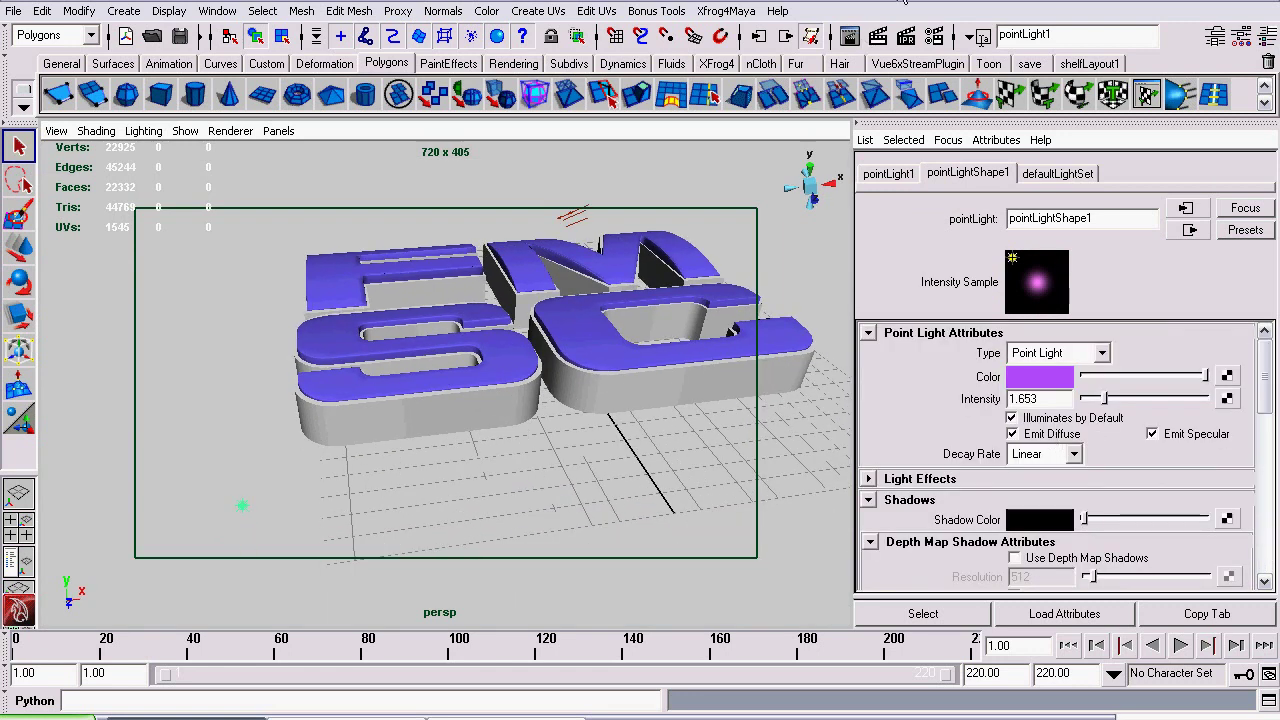
Step: Examine the sides and shadows of the S and C letters up close in the last rendered image
{"action": "left_click", "coordinate": [853, 45]}
{"action": "scroll", "coordinate": [552, 386], "scroll_direction": "up", "scroll_amount": 4}
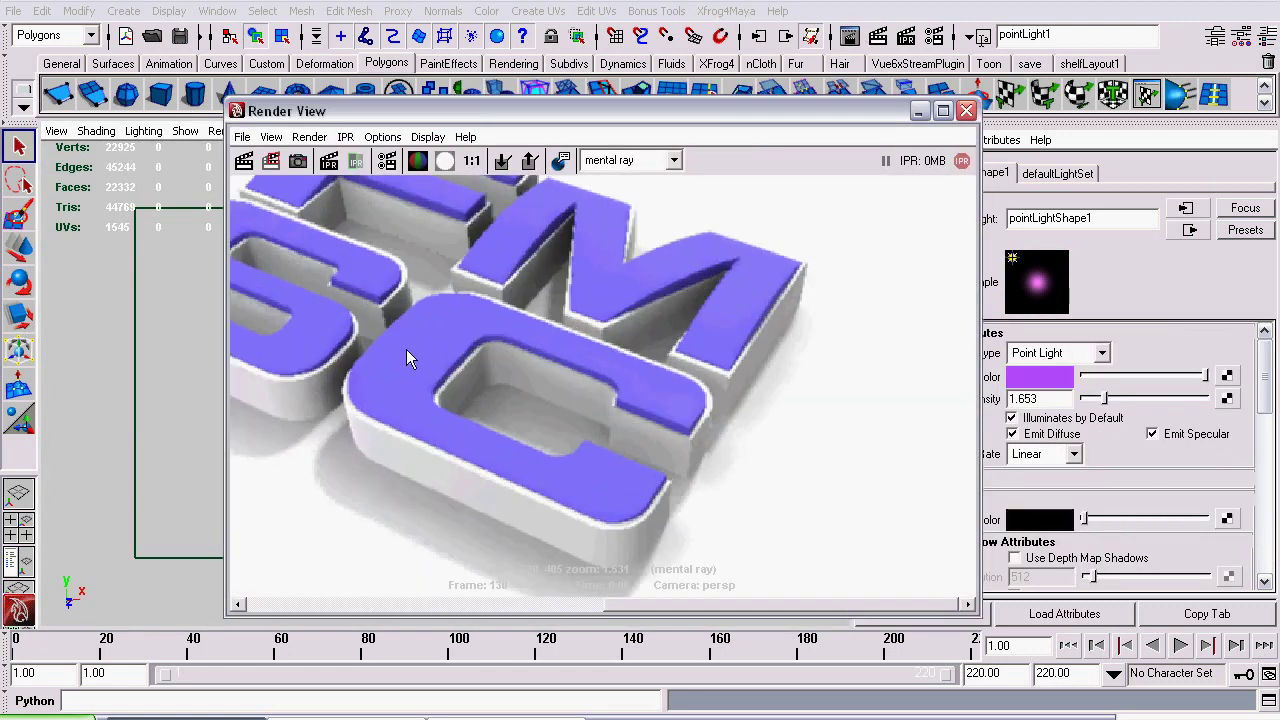
{"action": "middle_click_drag", "start_coordinate": [406, 349], "coordinate": [789, 403], "text": "alt"}
{"action": "scroll", "coordinate": [610, 405], "scroll_direction": "up", "scroll_amount": 1}
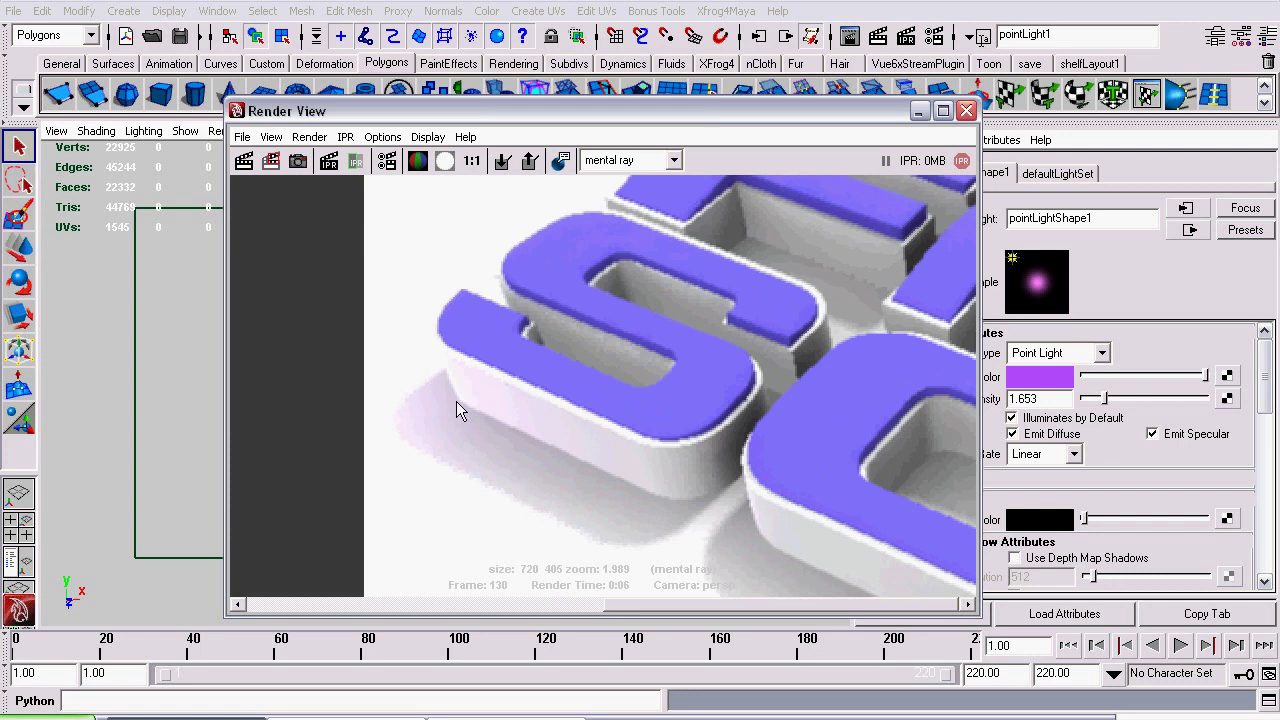
{"action": "left_click", "coordinate": [966, 110]}
Step: Render the letters from a low angle on the point light's side and check the rendered image
{"action": "left_click_drag", "start_coordinate": [577, 245], "coordinate": [527, 337], "text": "alt"}
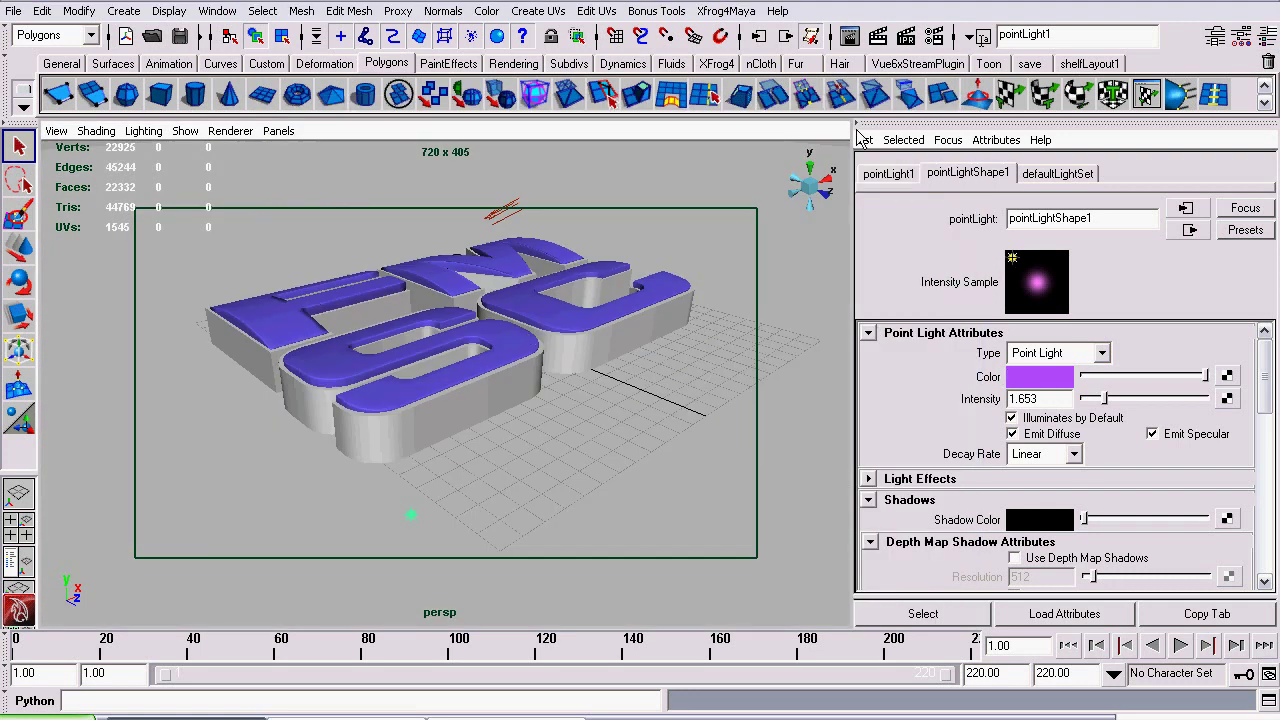
{"action": "left_click", "coordinate": [849, 37]}
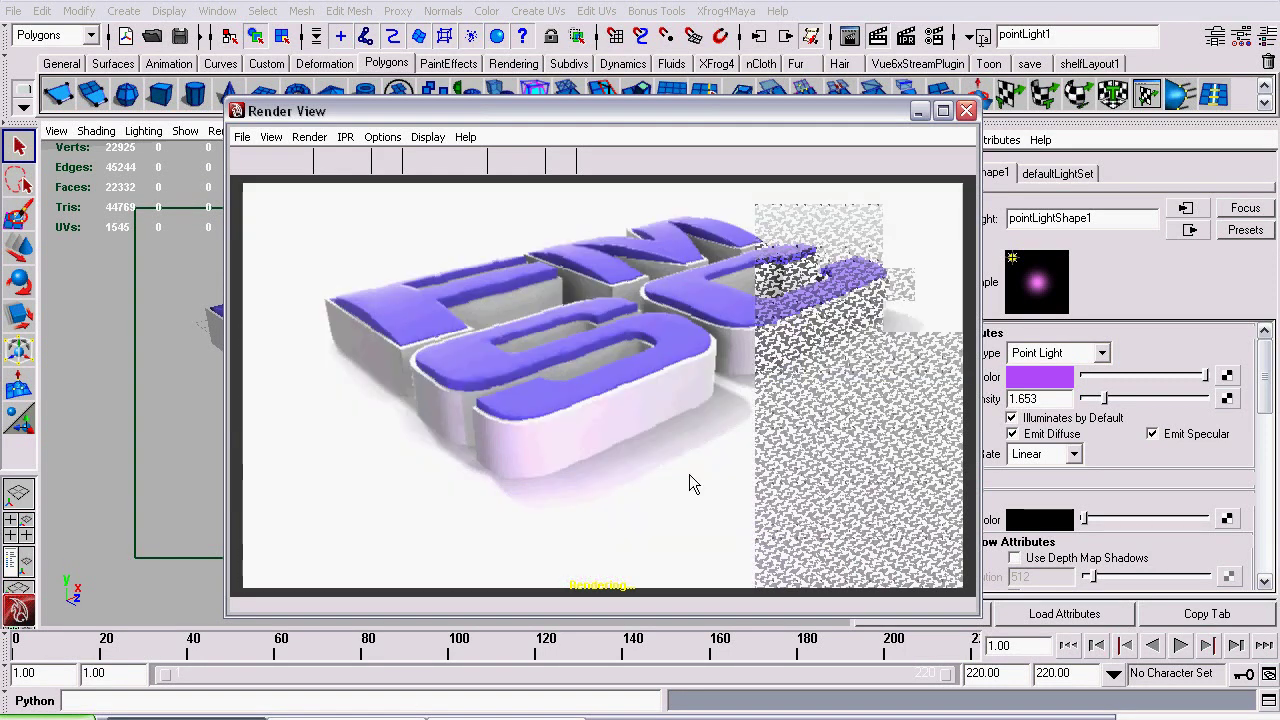
{"action": "scroll", "coordinate": [575, 476], "scroll_direction": "down", "scroll_amount": 2}
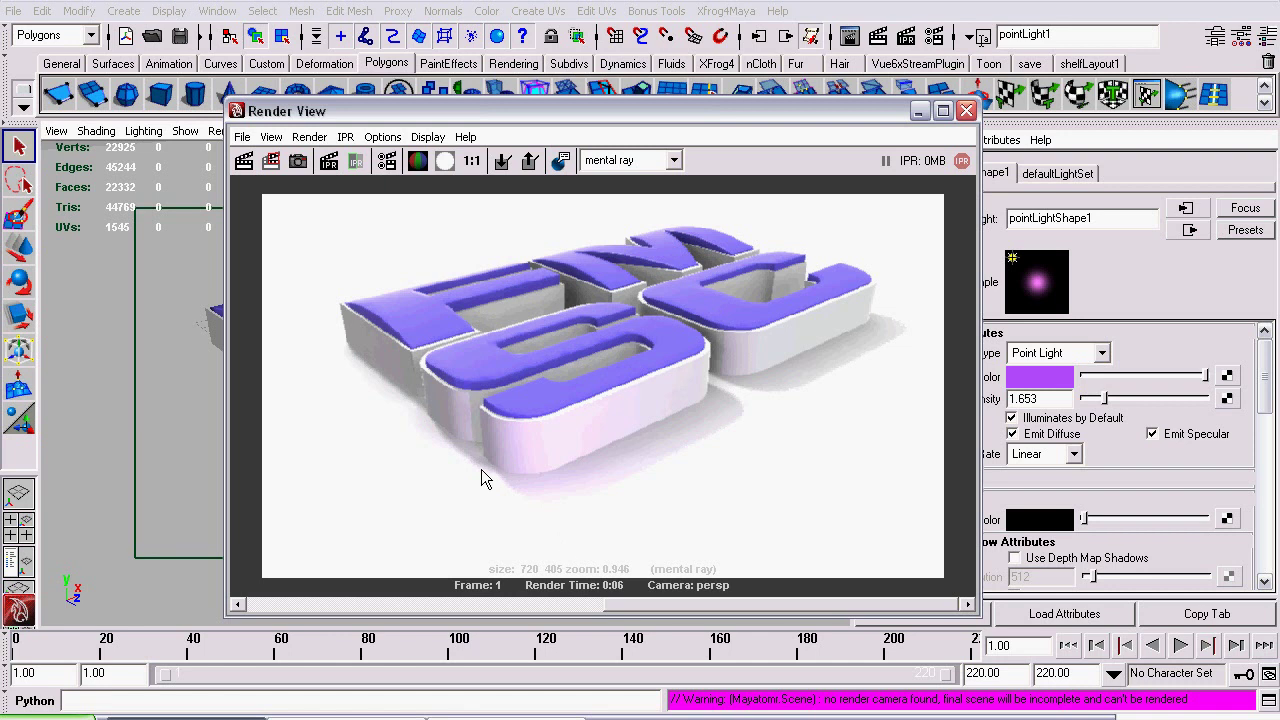
{"action": "left_click", "coordinate": [966, 111]}
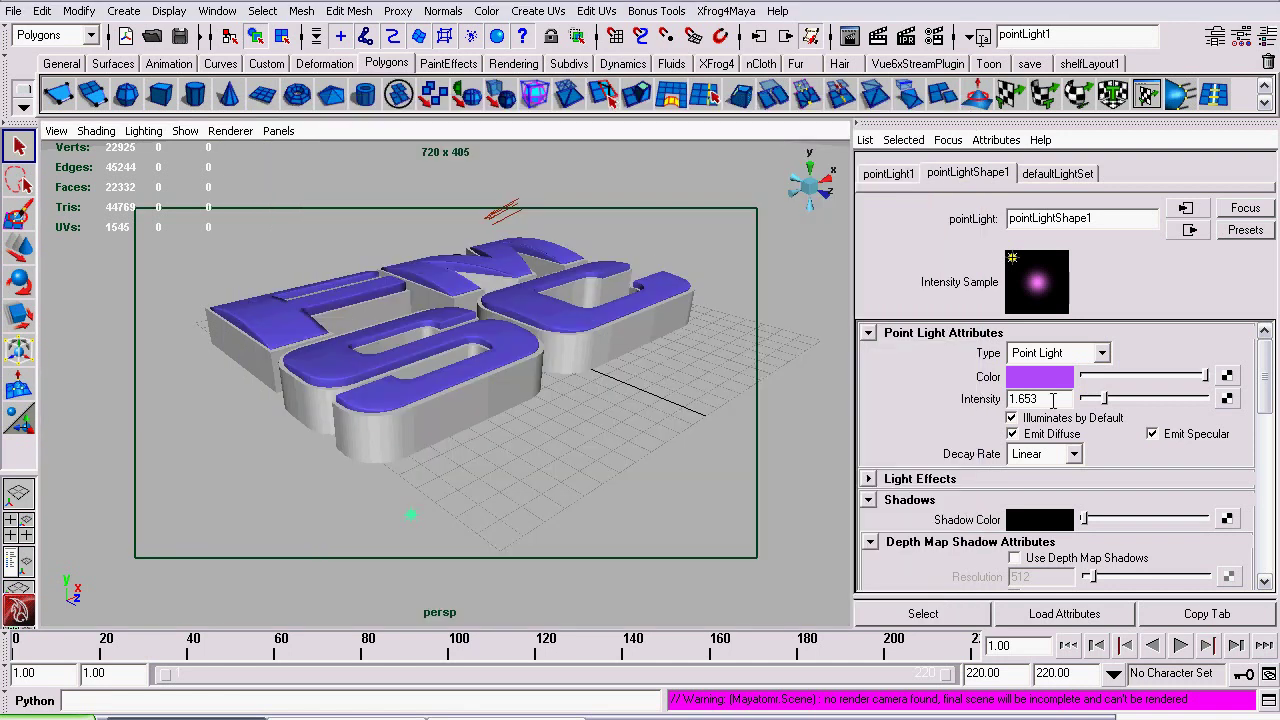
Step: Examine the point light's raytrace shadow and mental ray attributes
{"action": "left_click_drag", "start_coordinate": [1267, 392], "coordinate": [1205, 562]}
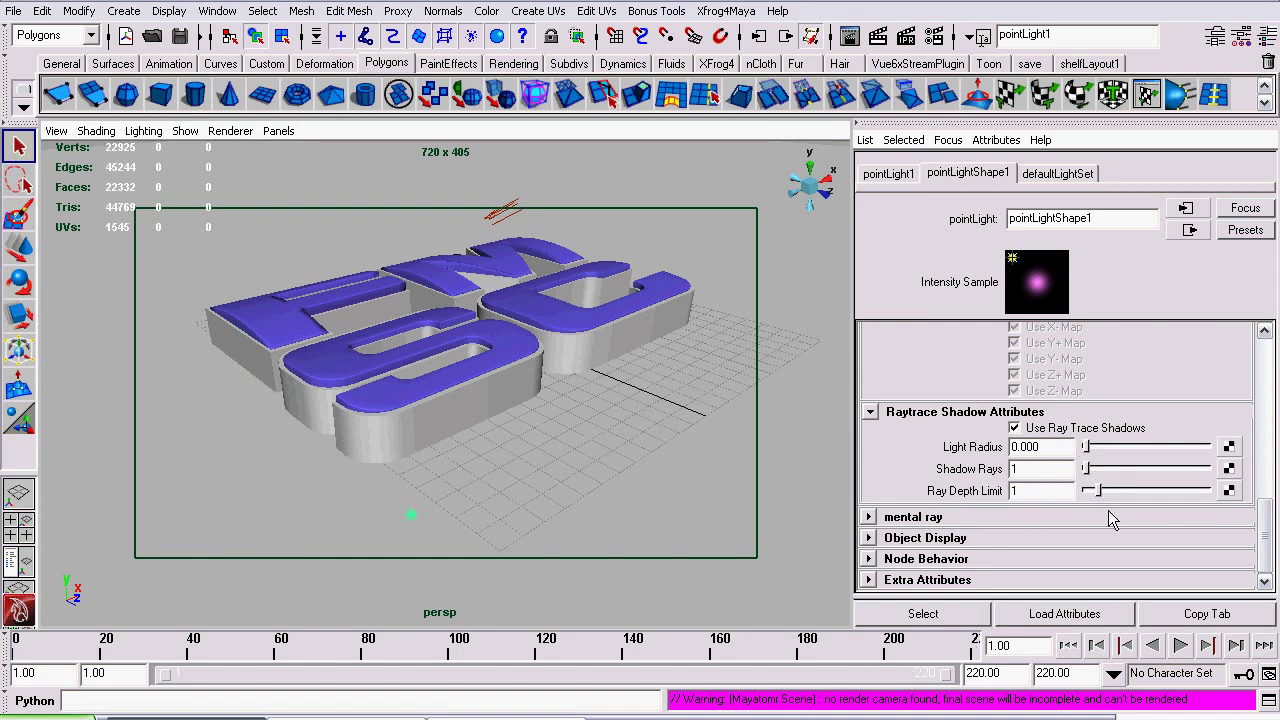
{"action": "left_click", "coordinate": [869, 518]}
{"action": "left_click_drag", "start_coordinate": [1270, 457], "coordinate": [1240, 373]}
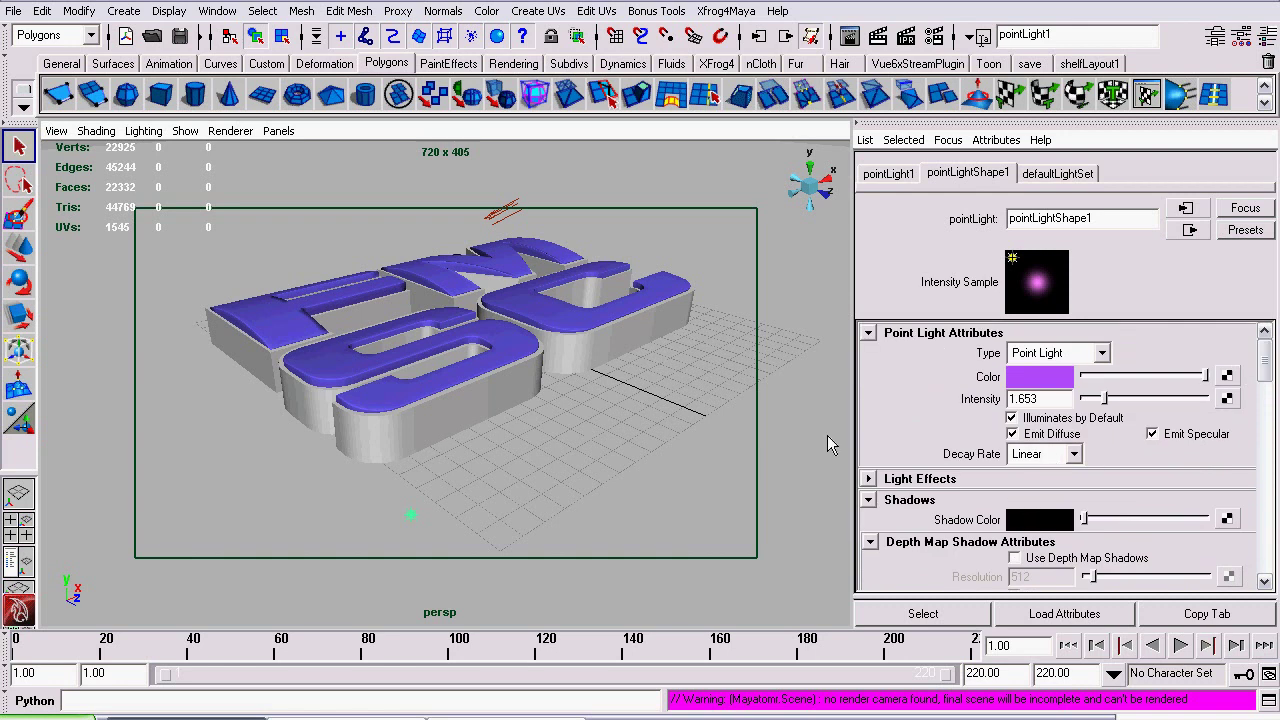
Step: Open the mental ray render settings and examine the Final Gathering accuracy, point density, point interpolation and scale options
{"action": "left_click_drag", "start_coordinate": [499, 396], "coordinate": [319, 467], "text": "alt"}
{"action": "right_click_drag", "start_coordinate": [474, 450], "coordinate": [400, 430], "text": "alt"}
{"action": "middle_click_drag", "start_coordinate": [425, 503], "coordinate": [391, 537], "text": "alt"}
{"action": "right_click_drag", "start_coordinate": [391, 537], "coordinate": [534, 477], "text": "alt"}
{"action": "left_click_drag", "start_coordinate": [534, 477], "coordinate": [420, 420], "text": "alt"}
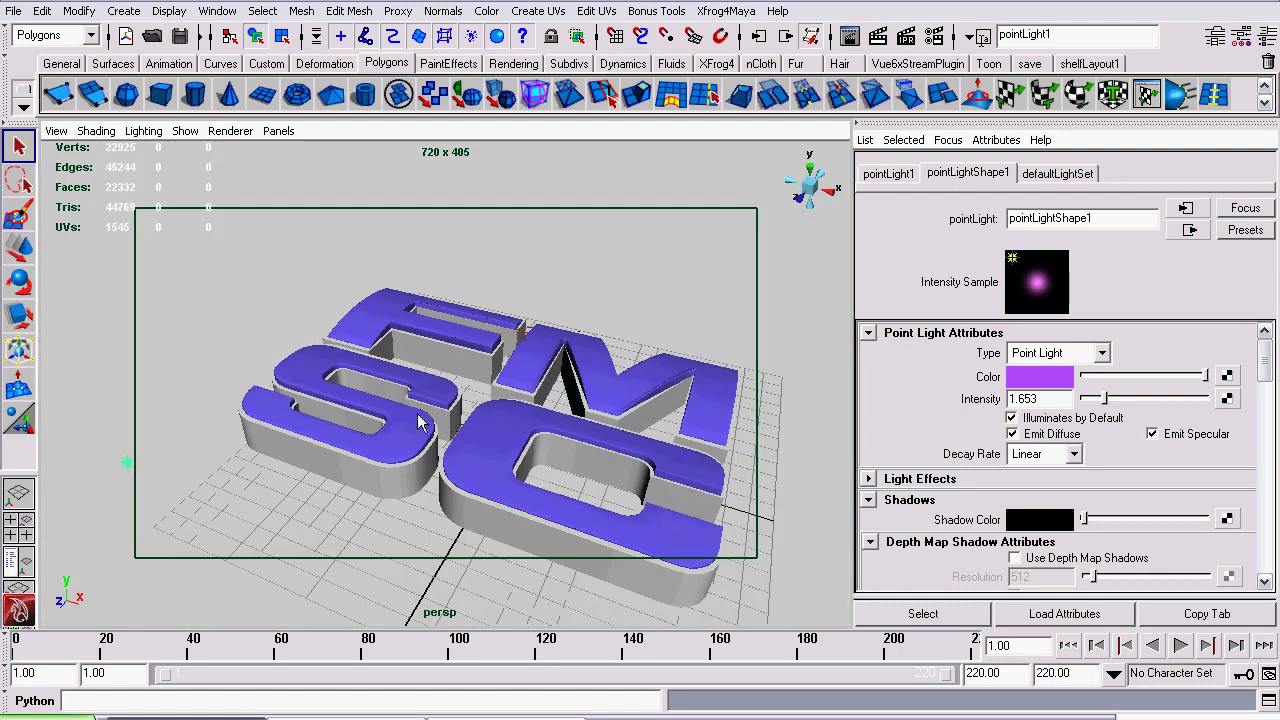
{"action": "middle_click_drag", "start_coordinate": [532, 462], "coordinate": [276, 331], "text": "alt"}
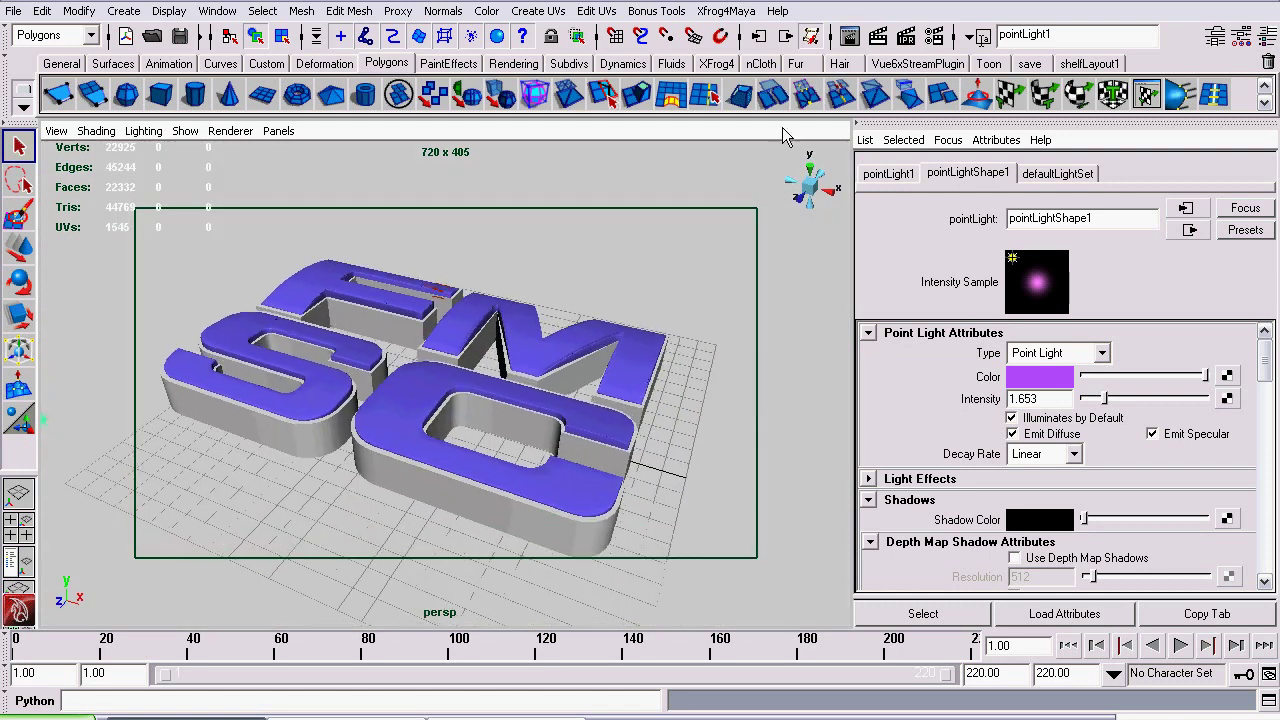
{"action": "left_click", "coordinate": [948, 37]}
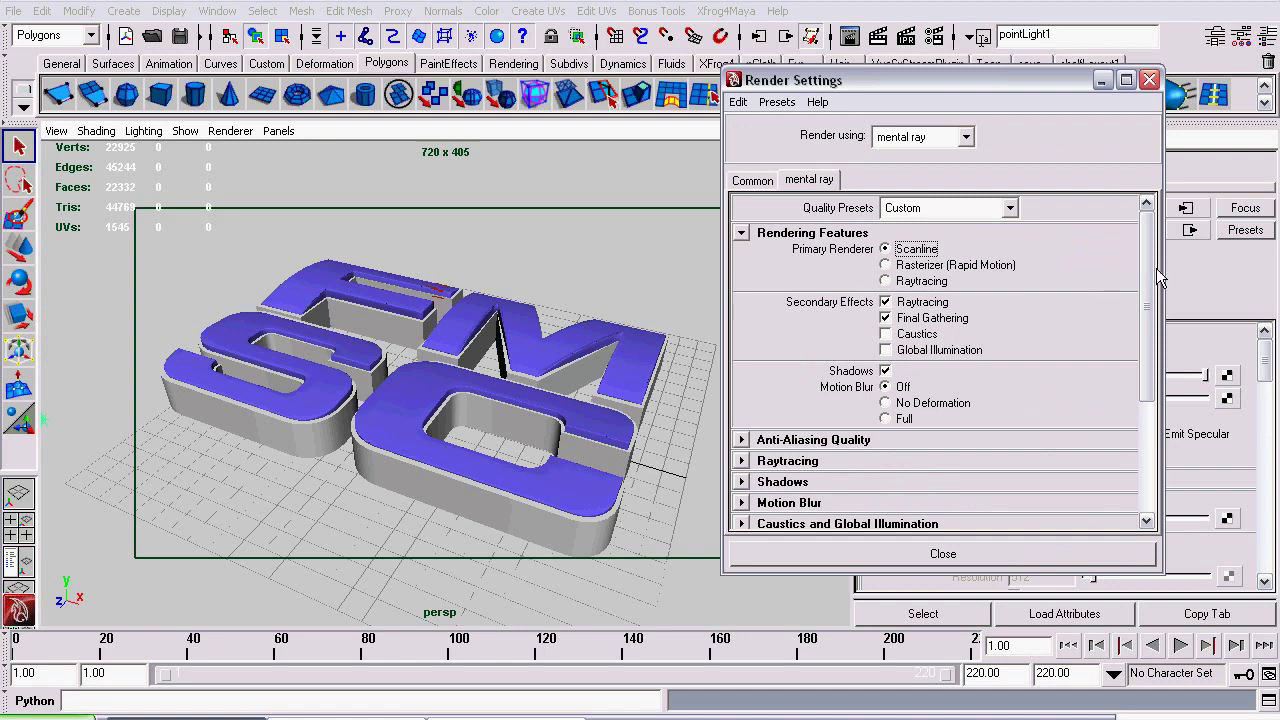
{"action": "scroll", "coordinate": [1150, 280], "scroll_direction": "down", "scroll_amount": 5}
{"action": "left_click", "coordinate": [741, 351]}
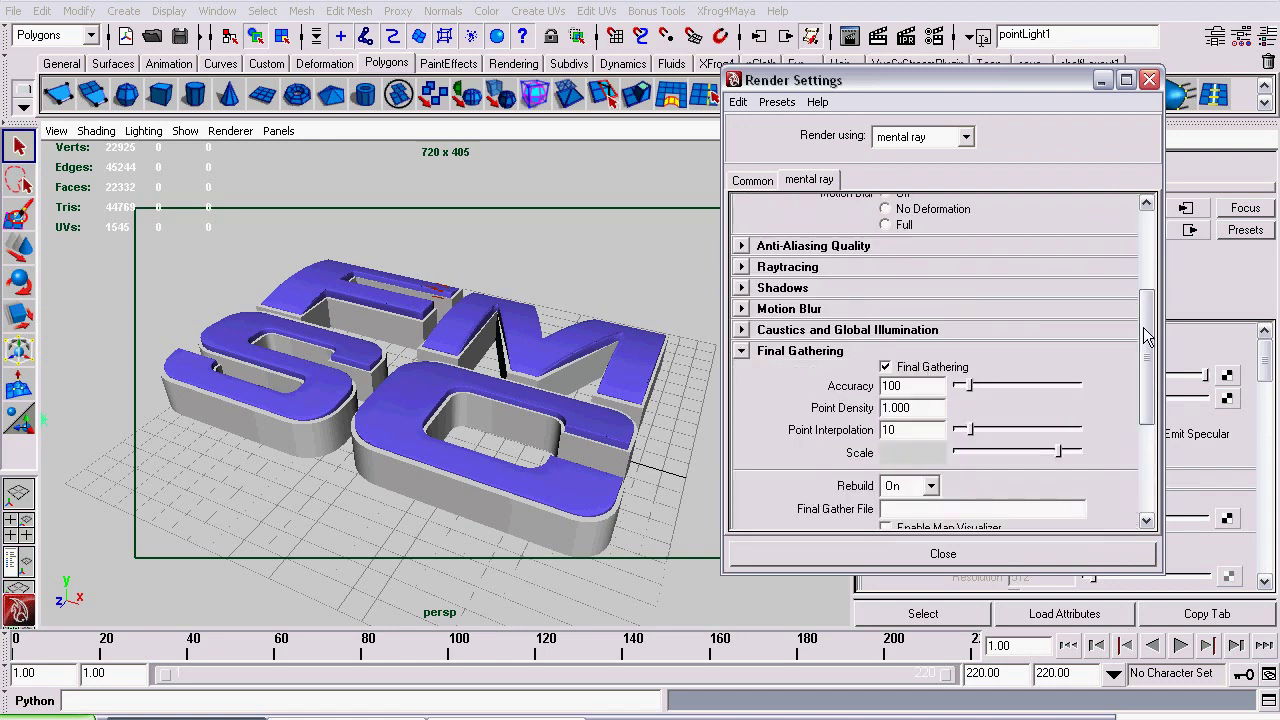
{"action": "scroll", "coordinate": [1140, 330], "scroll_direction": "down", "scroll_amount": 2}
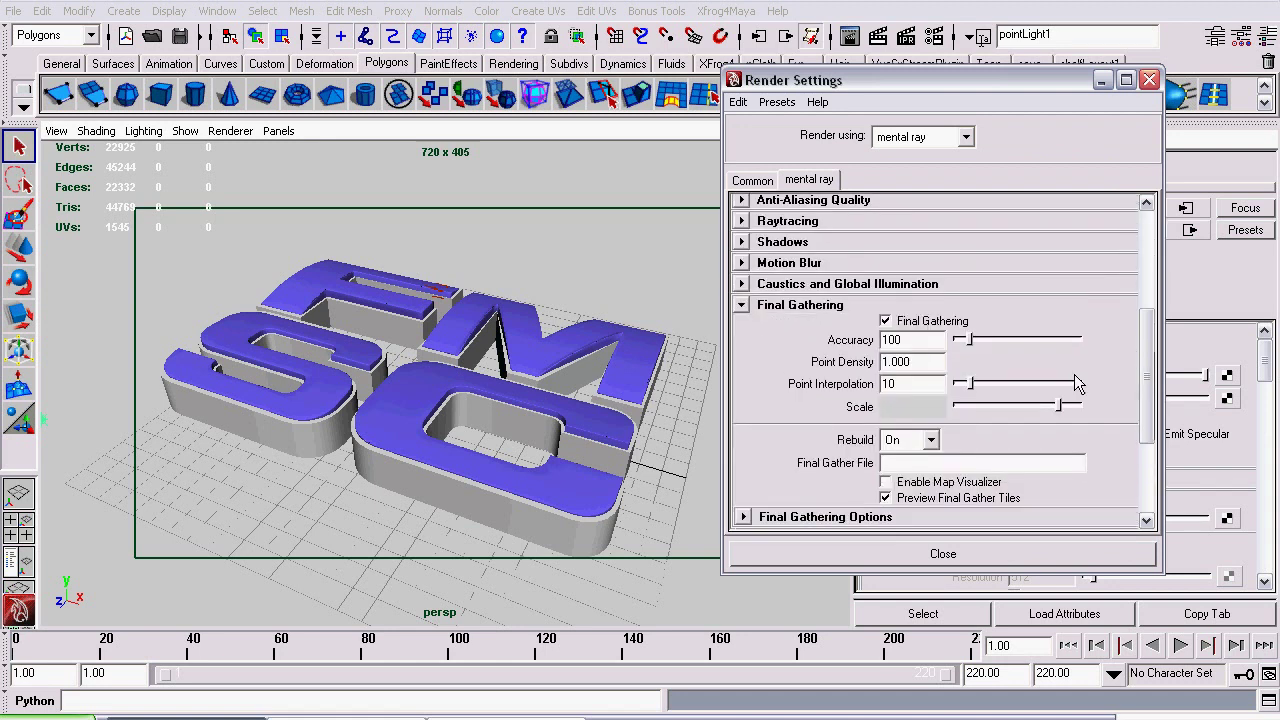
Step: Inspect the Final Gathering scale color, cancel the color selection and close the render settings
{"action": "left_click", "coordinate": [914, 407]}
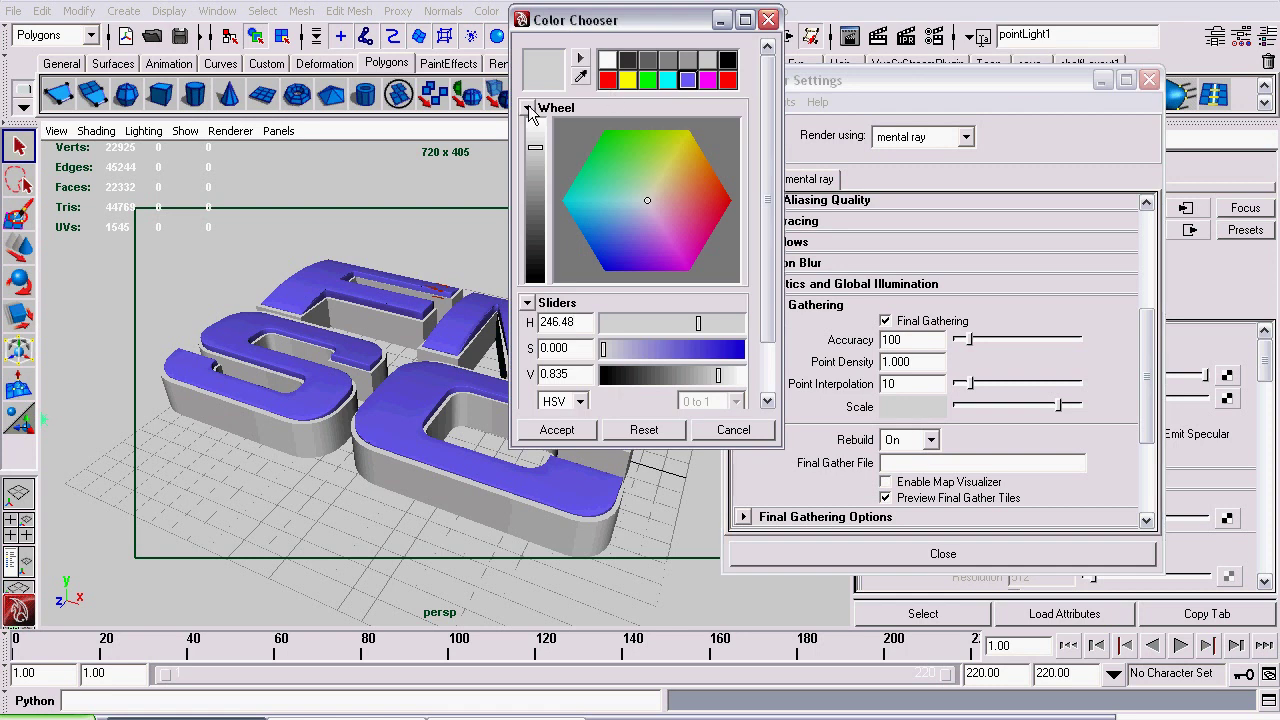
{"action": "left_click_drag", "start_coordinate": [354, 349], "coordinate": [342, 329], "text": "alt"}
{"action": "middle_click_drag", "start_coordinate": [370, 373], "coordinate": [357, 257], "text": "alt"}
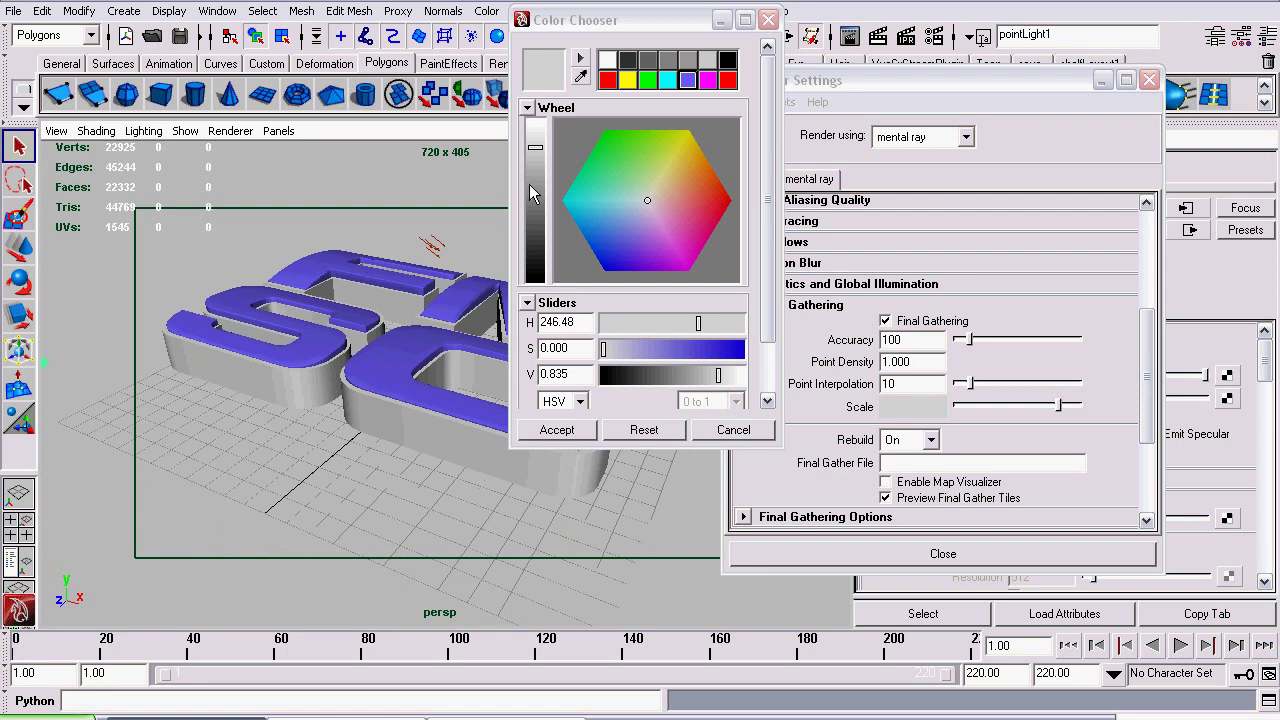
{"action": "left_click_drag", "start_coordinate": [324, 360], "coordinate": [388, 355], "text": "alt"}
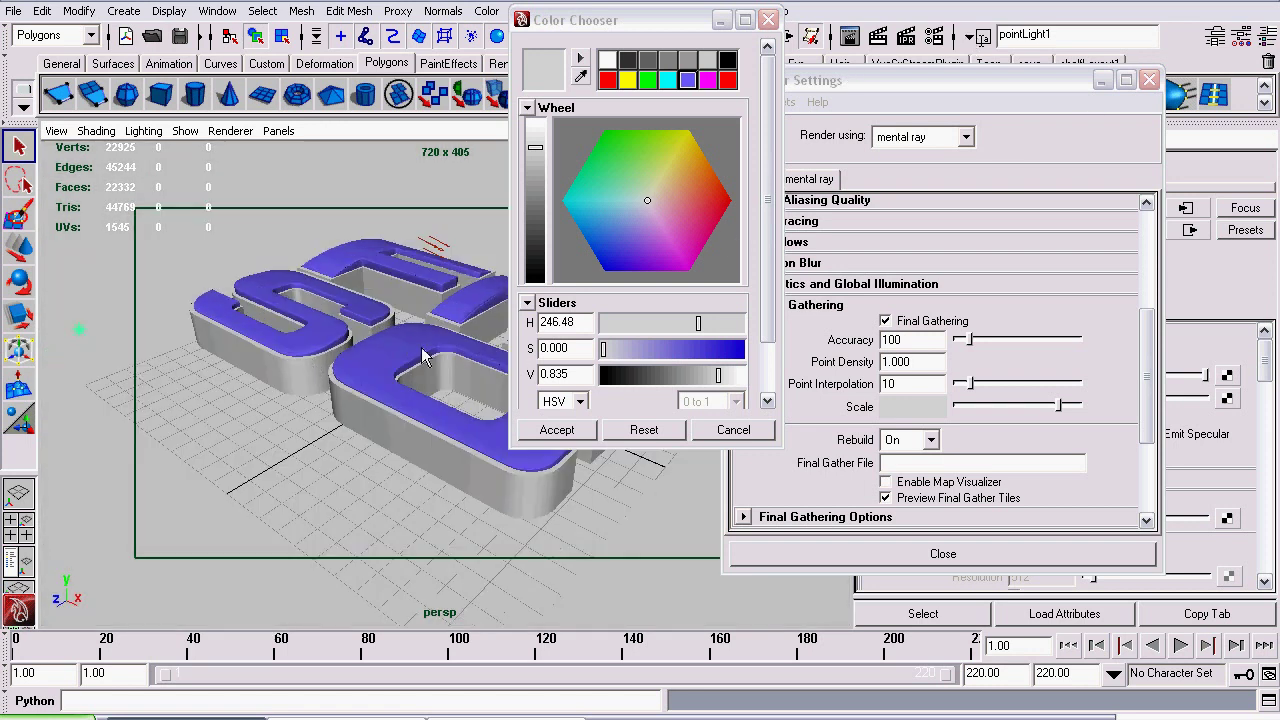
{"action": "right_click_drag", "start_coordinate": [427, 357], "coordinate": [277, 406], "text": "alt"}
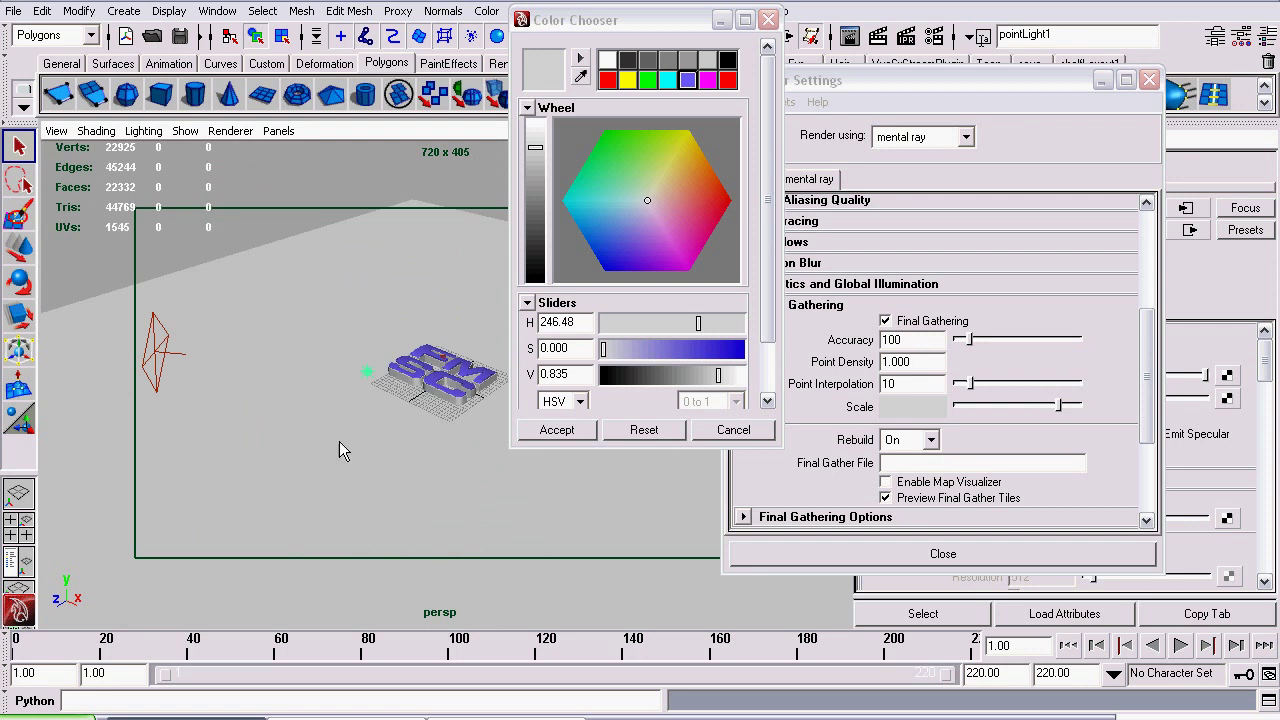
{"action": "key", "text": "f"}
{"action": "scroll", "coordinate": [316, 431], "scroll_direction": "down", "scroll_amount": 3}
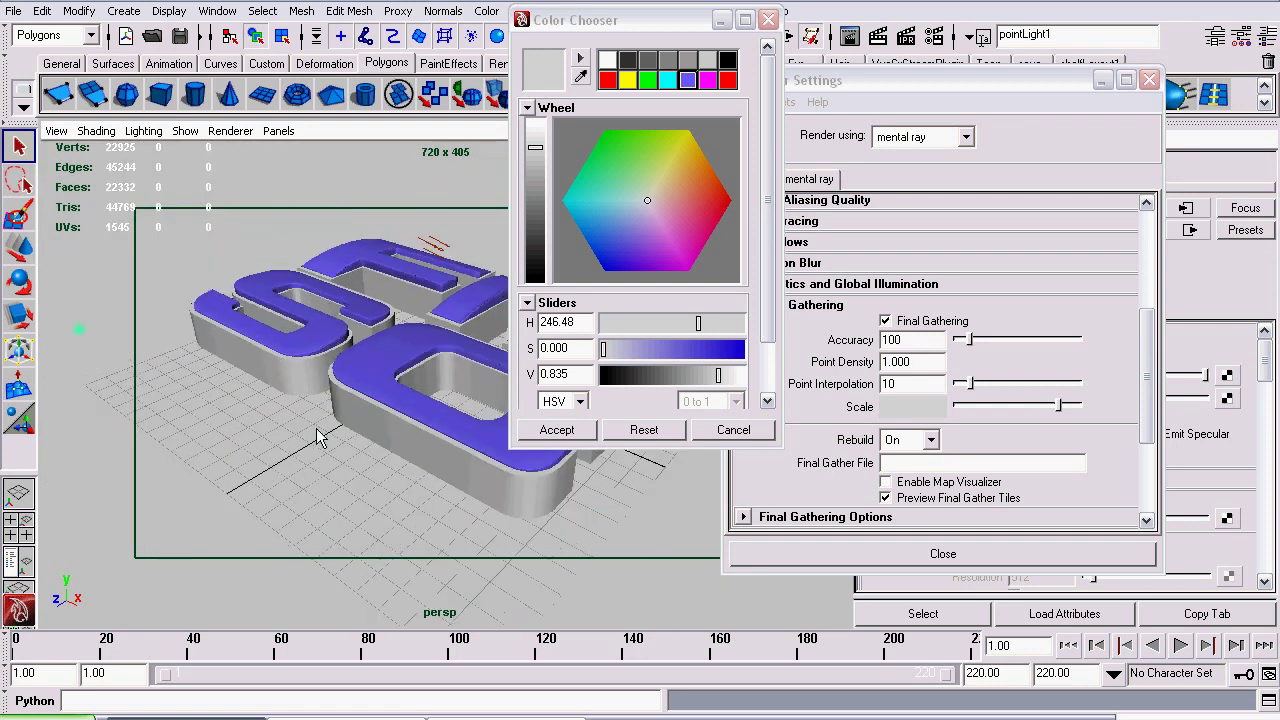
{"action": "middle_click_drag", "start_coordinate": [368, 375], "coordinate": [298, 389], "text": "alt"}
{"action": "scroll", "coordinate": [757, 270], "scroll_direction": "down", "scroll_amount": 3}
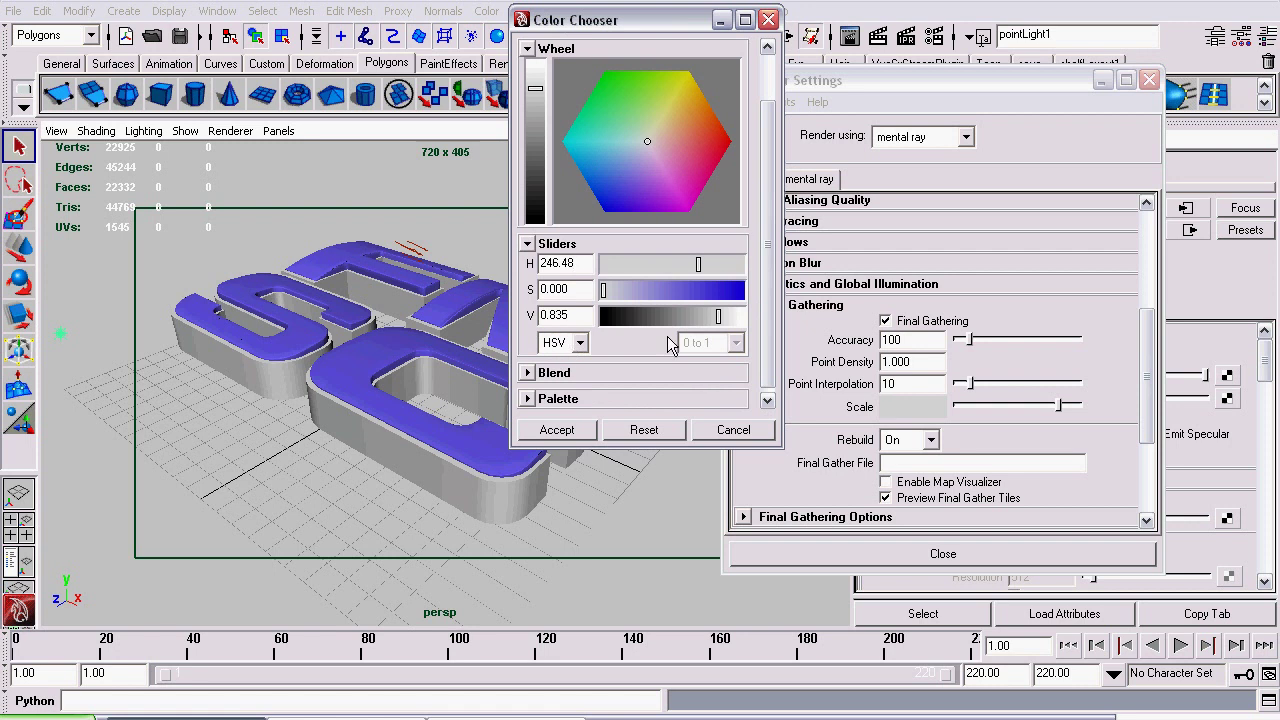
{"action": "middle_click_drag", "start_coordinate": [328, 429], "coordinate": [352, 415], "text": "alt"}
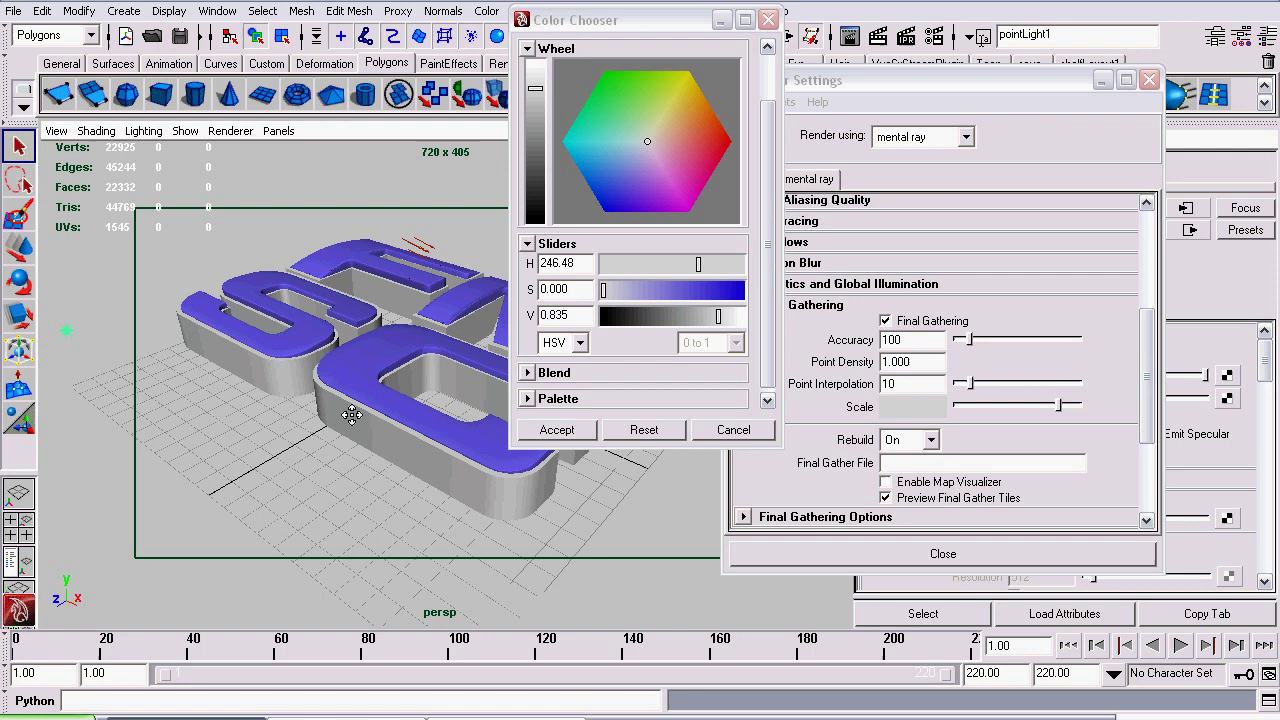
{"action": "left_click_drag", "start_coordinate": [350, 402], "coordinate": [350, 385], "text": "alt"}
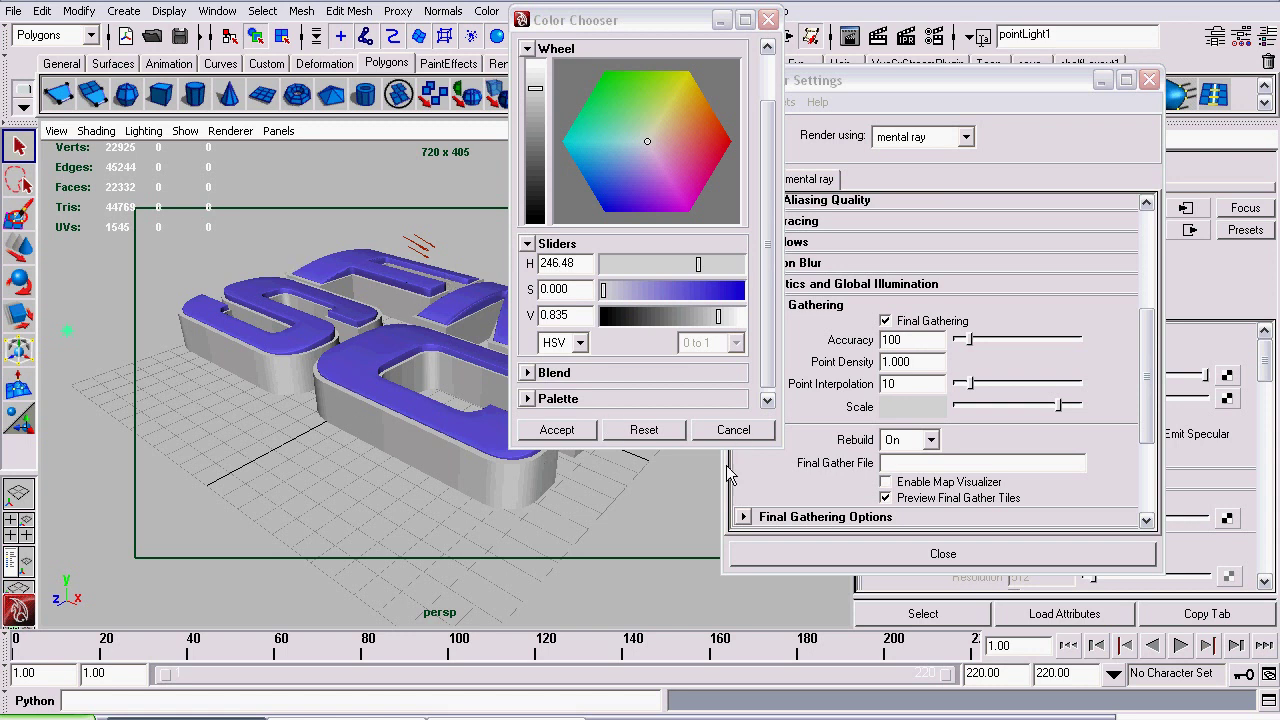
{"action": "left_click", "coordinate": [733, 429]}
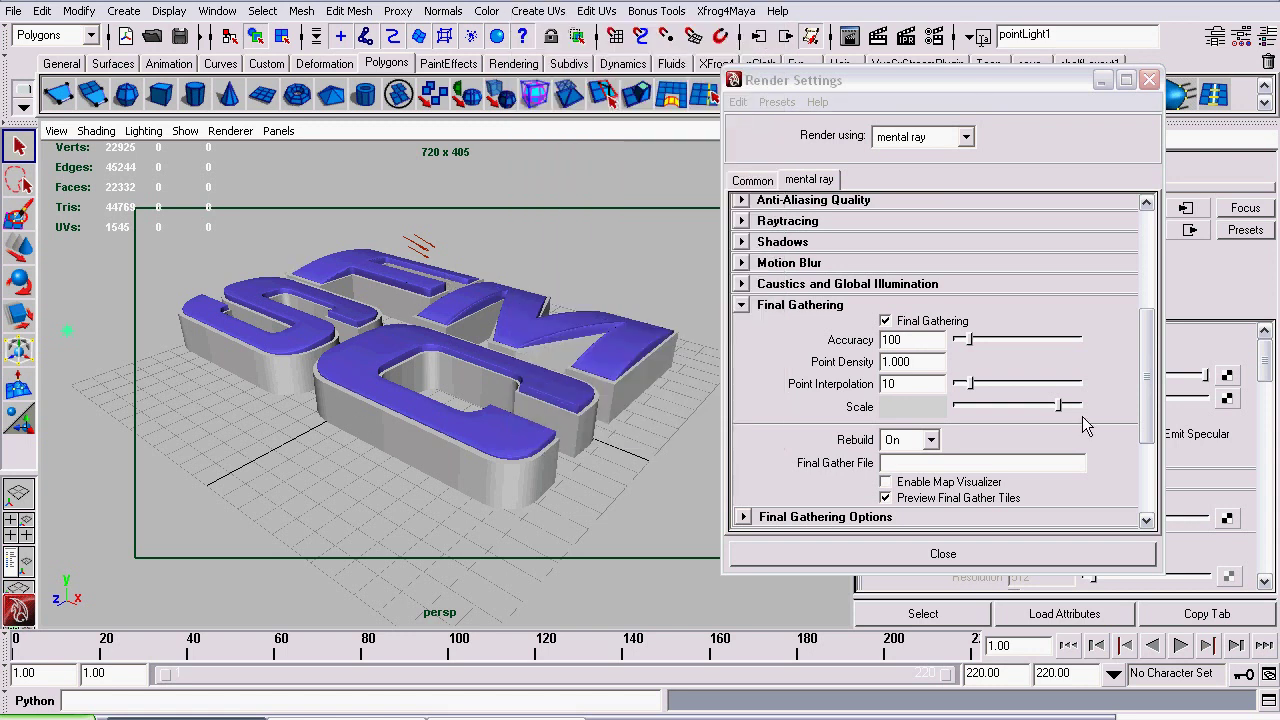
{"action": "left_click", "coordinate": [885, 554]}
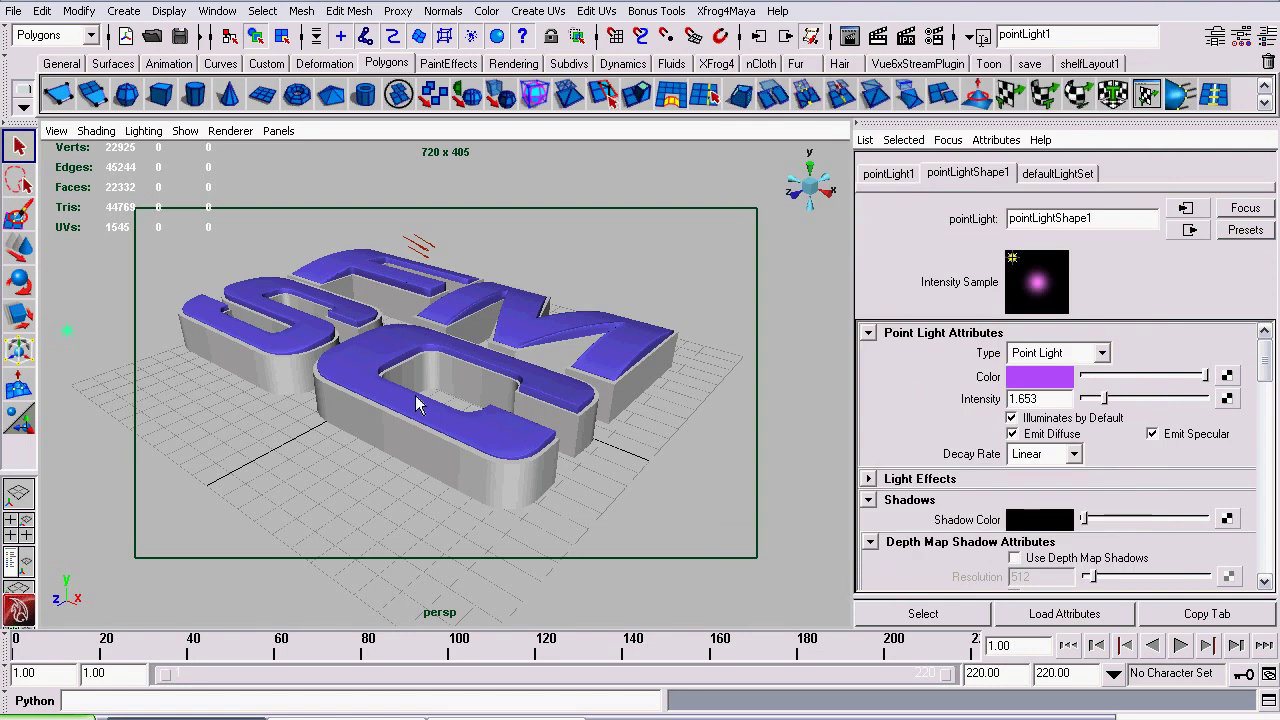
Step: Select the perspective camera and examine its attributes down to the Environment settings
{"action": "left_click_drag", "start_coordinate": [423, 400], "coordinate": [343, 327], "text": "alt"}
{"action": "left_click", "coordinate": [55, 131]}
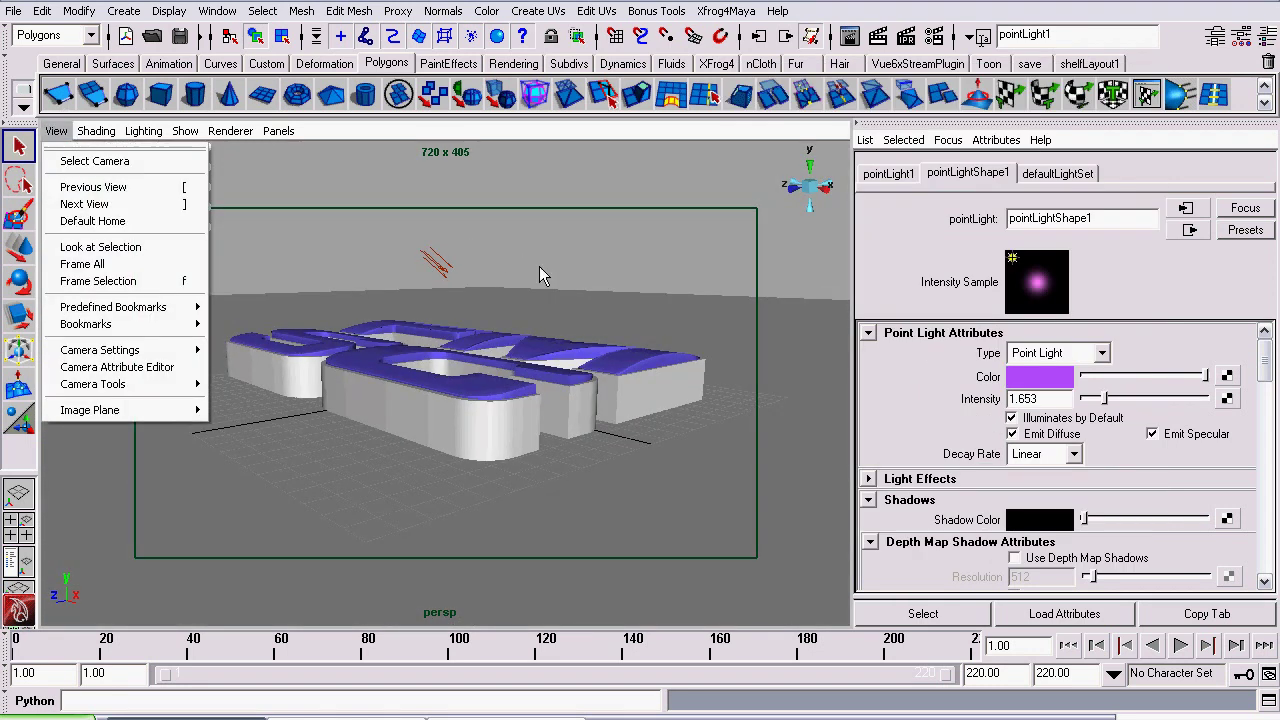
{"action": "left_click_drag", "start_coordinate": [540, 270], "coordinate": [500, 292], "text": "alt"}
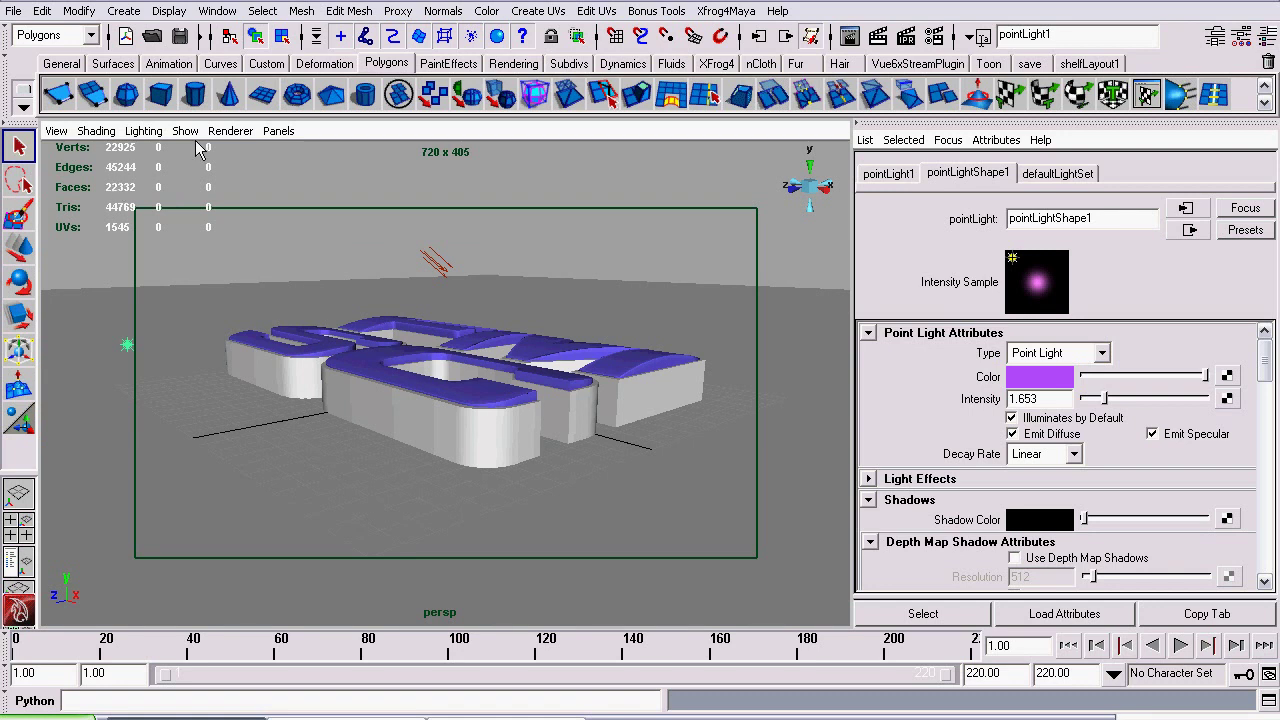
{"action": "left_click", "coordinate": [55, 131]}
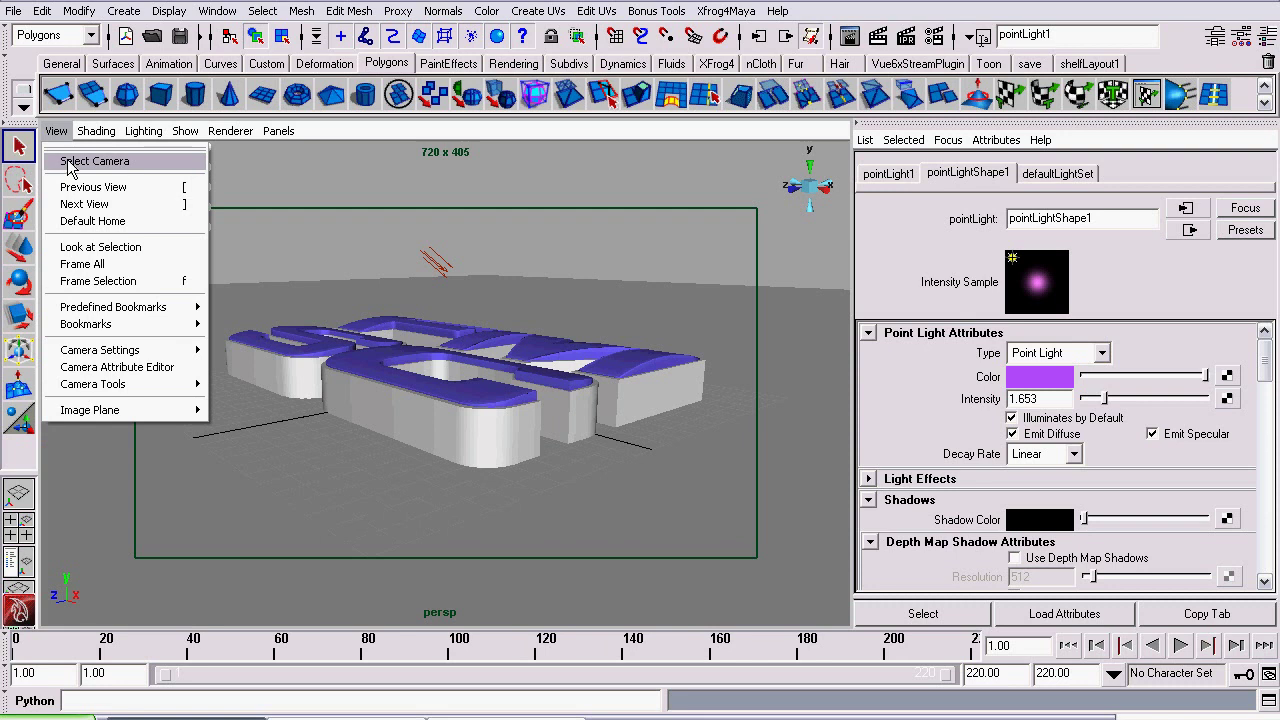
{"action": "left_click", "coordinate": [70, 162]}
{"action": "scroll", "coordinate": [991, 520], "scroll_direction": "up", "scroll_amount": 5}
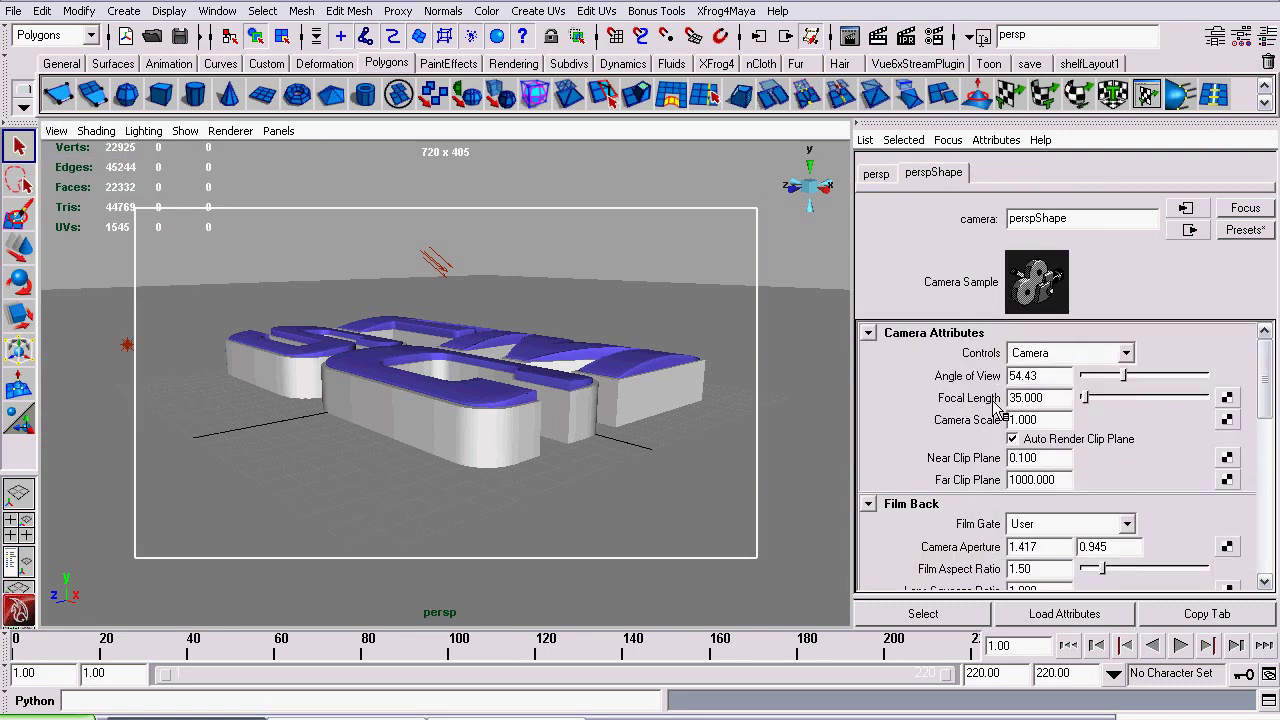
{"action": "scroll", "coordinate": [1155, 403], "scroll_direction": "down", "scroll_amount": 3}
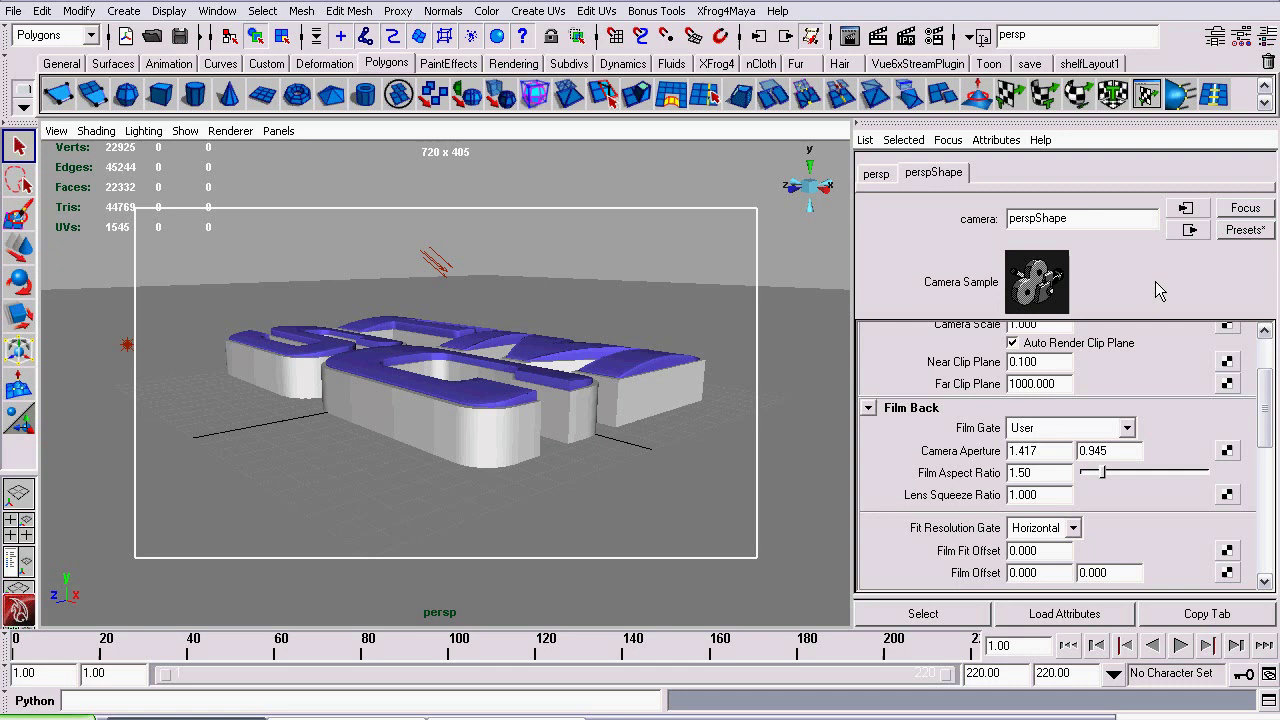
{"action": "scroll", "coordinate": [1035, 540], "scroll_direction": "down", "scroll_amount": 5}
{"action": "scroll", "coordinate": [1035, 540], "scroll_direction": "down", "scroll_amount": 6}
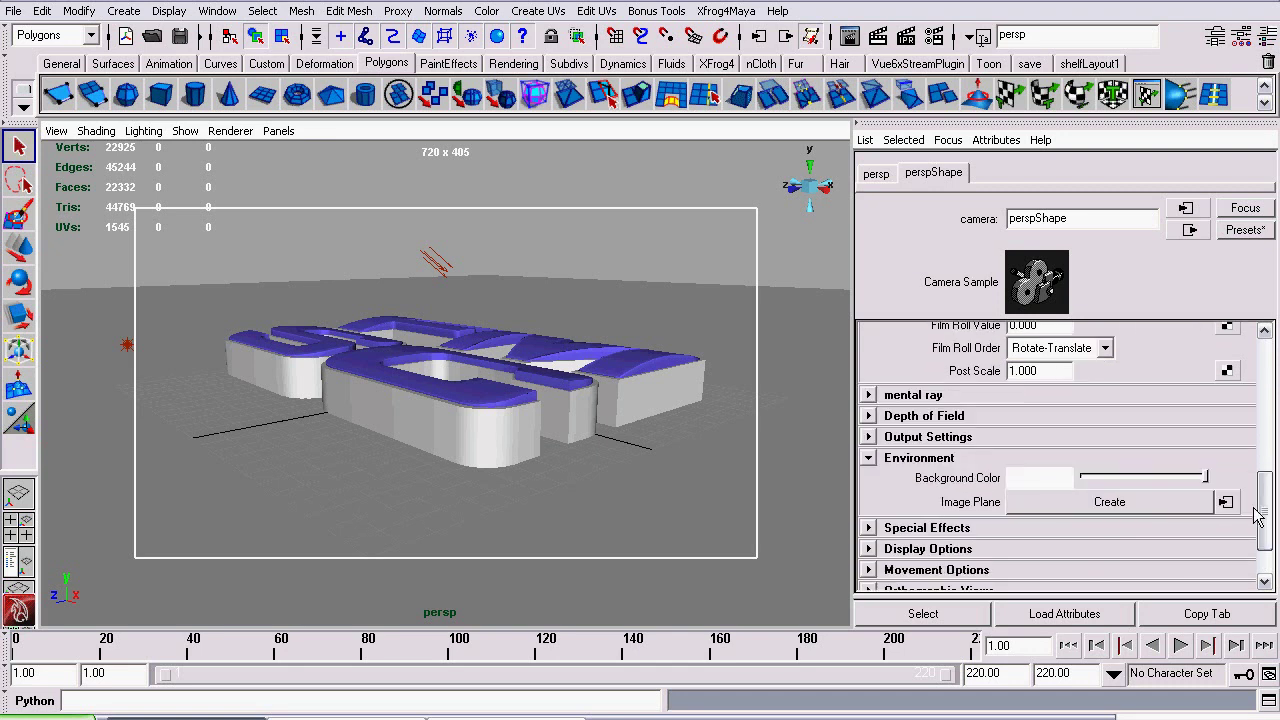
Step: Inspect the perspective camera's environment background color and cancel the color selection
{"action": "left_click", "coordinate": [1042, 458]}
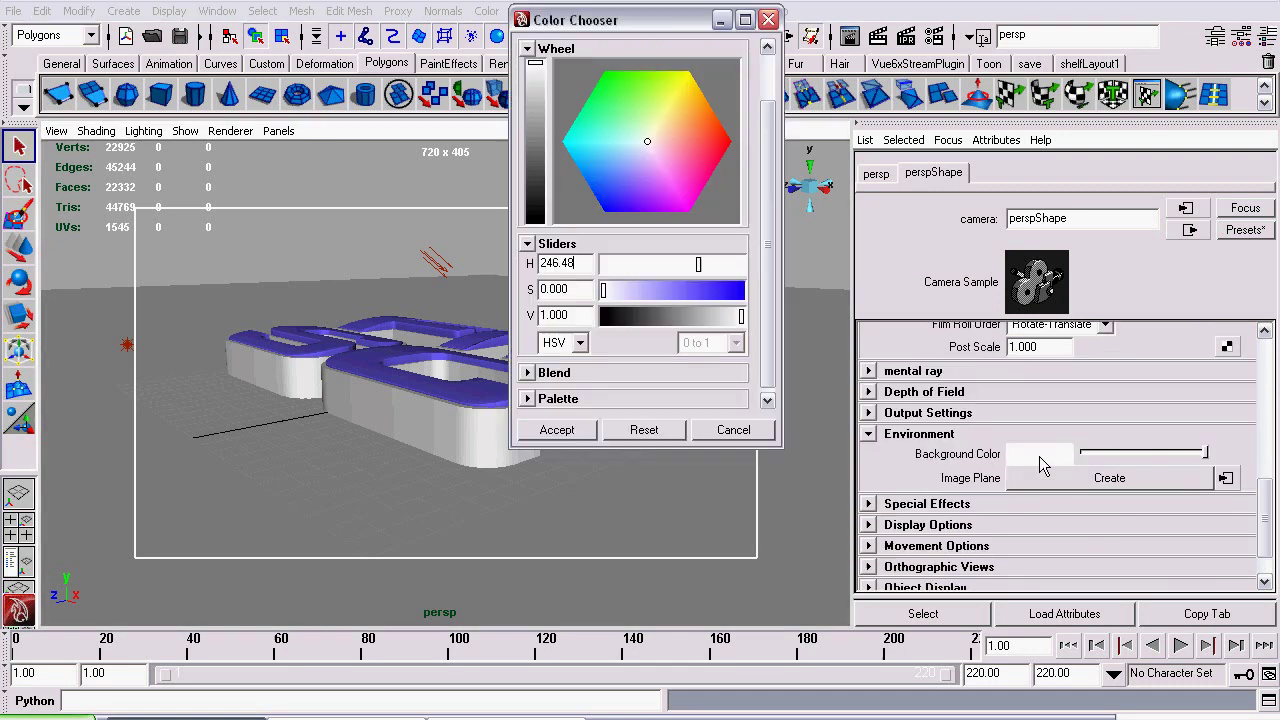
{"action": "left_click_drag", "start_coordinate": [770, 224], "coordinate": [763, 168]}
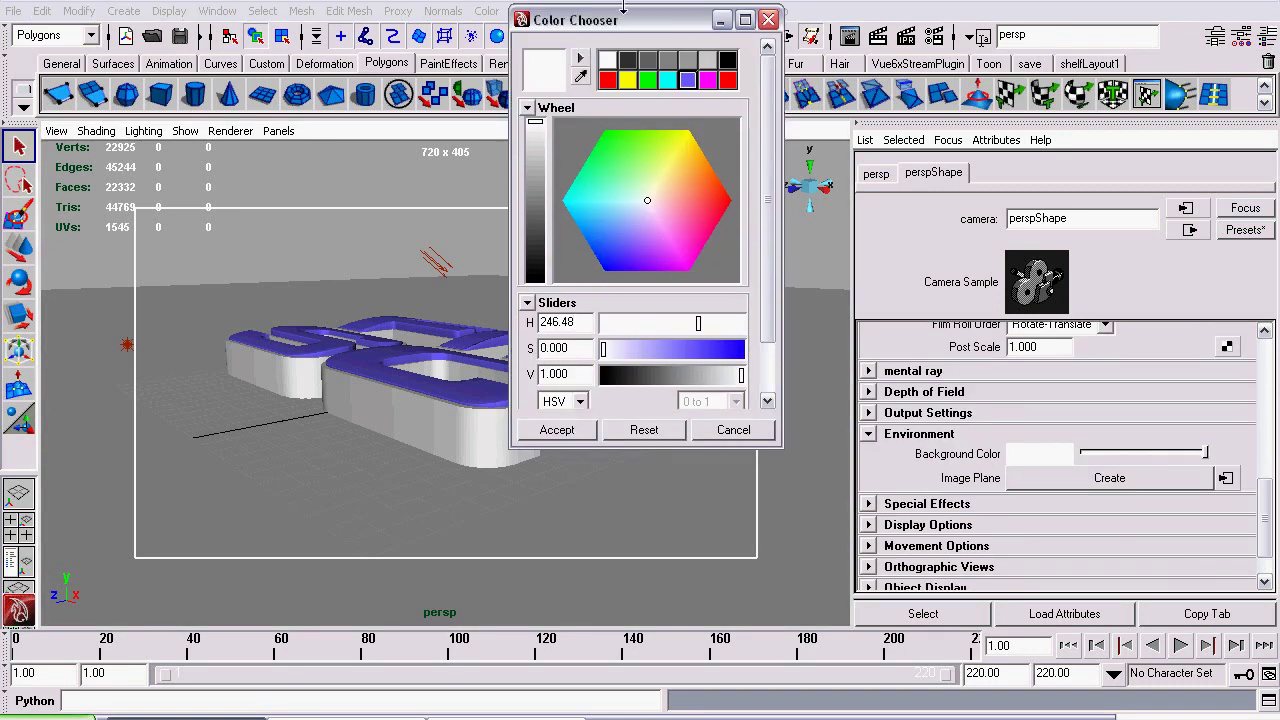
{"action": "left_click_drag", "start_coordinate": [623, 7], "coordinate": [617, 29]}
{"action": "left_click", "coordinate": [736, 430]}
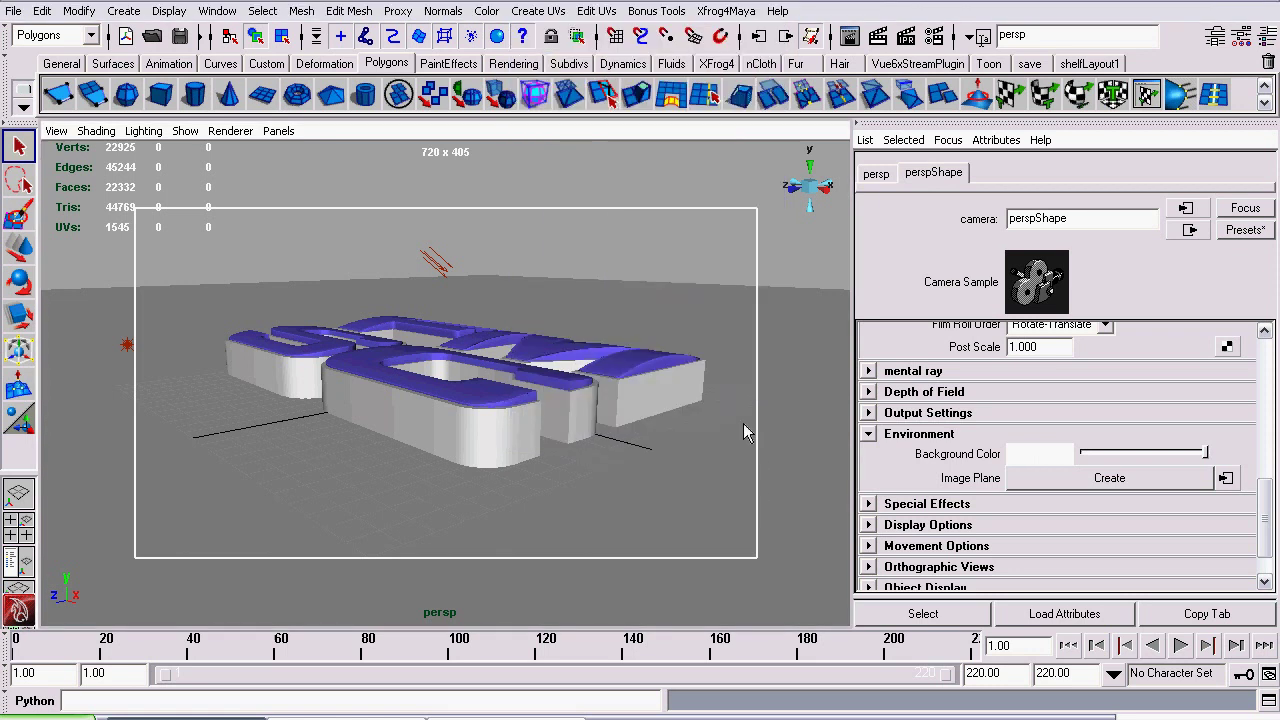
Step: Select the ground plane beneath the letters and inspect its shape attributes
{"action": "left_click_drag", "start_coordinate": [743, 423], "coordinate": [482, 510], "text": "alt"}
{"action": "middle_click_drag", "start_coordinate": [562, 508], "coordinate": [526, 402], "text": "alt"}
{"action": "right_click_drag", "start_coordinate": [628, 462], "coordinate": [540, 455], "text": "alt"}
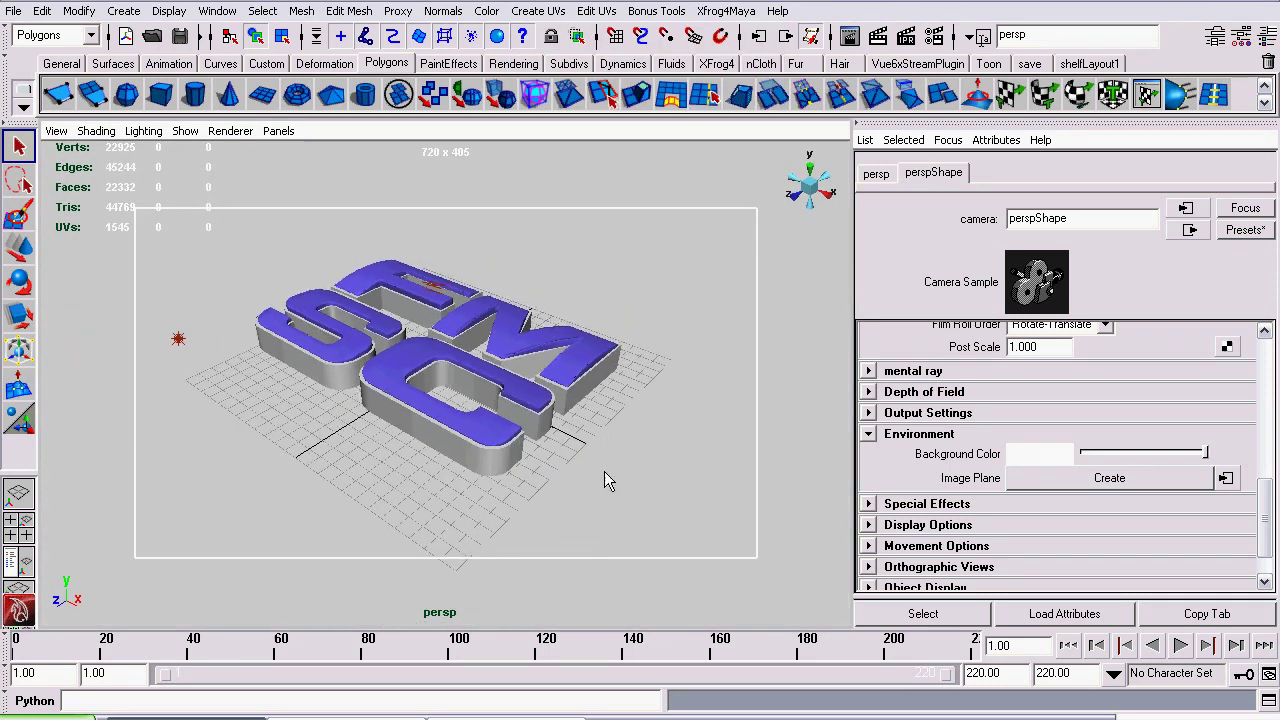
{"action": "left_click", "coordinate": [579, 409]}
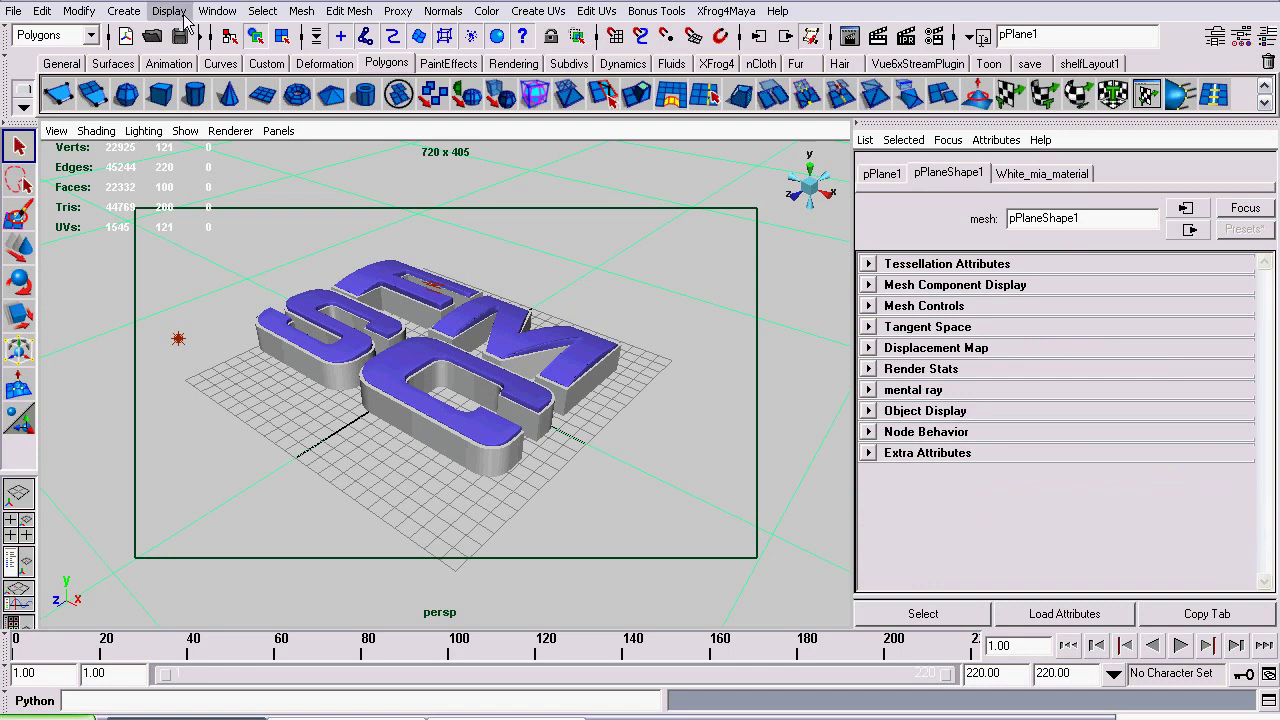
Step: Open Hypershade and create a new mia_material from the mental ray materials
{"action": "left_click", "coordinate": [122, 13]}
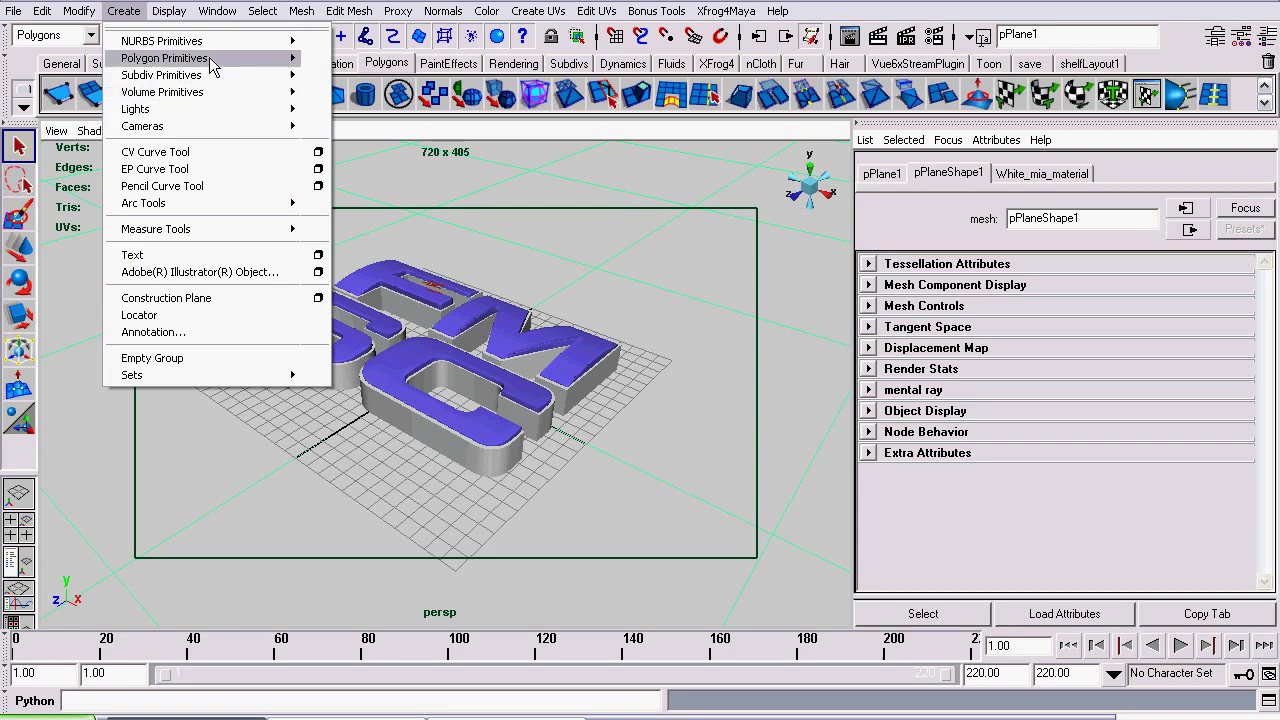
{"action": "mouse_move", "coordinate": [217, 12]}
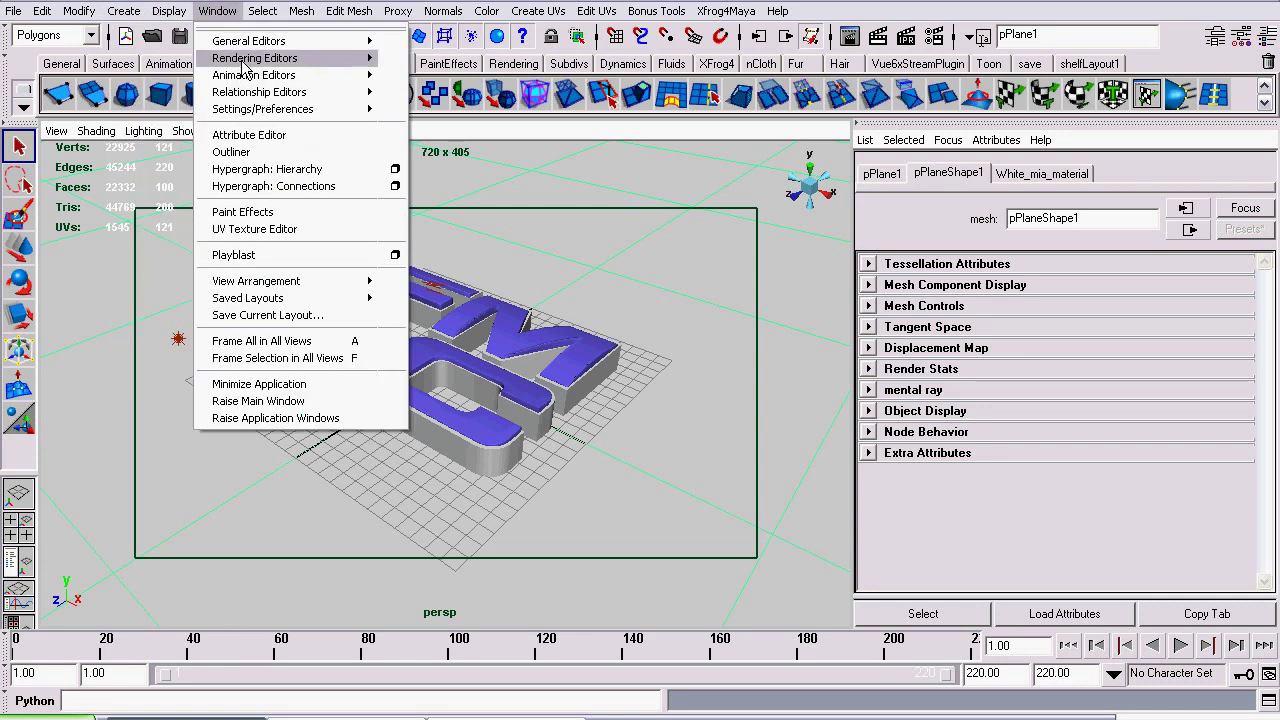
{"action": "mouse_move", "coordinate": [243, 62]}
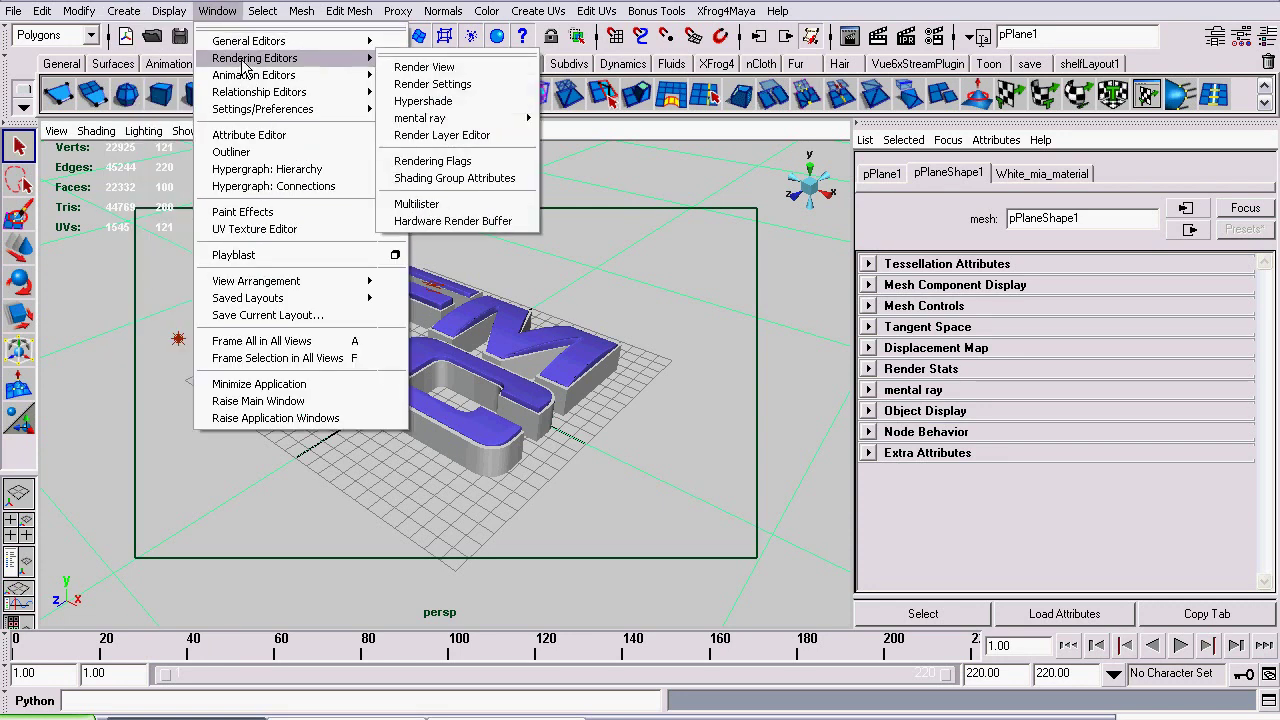
{"action": "left_click", "coordinate": [424, 102]}
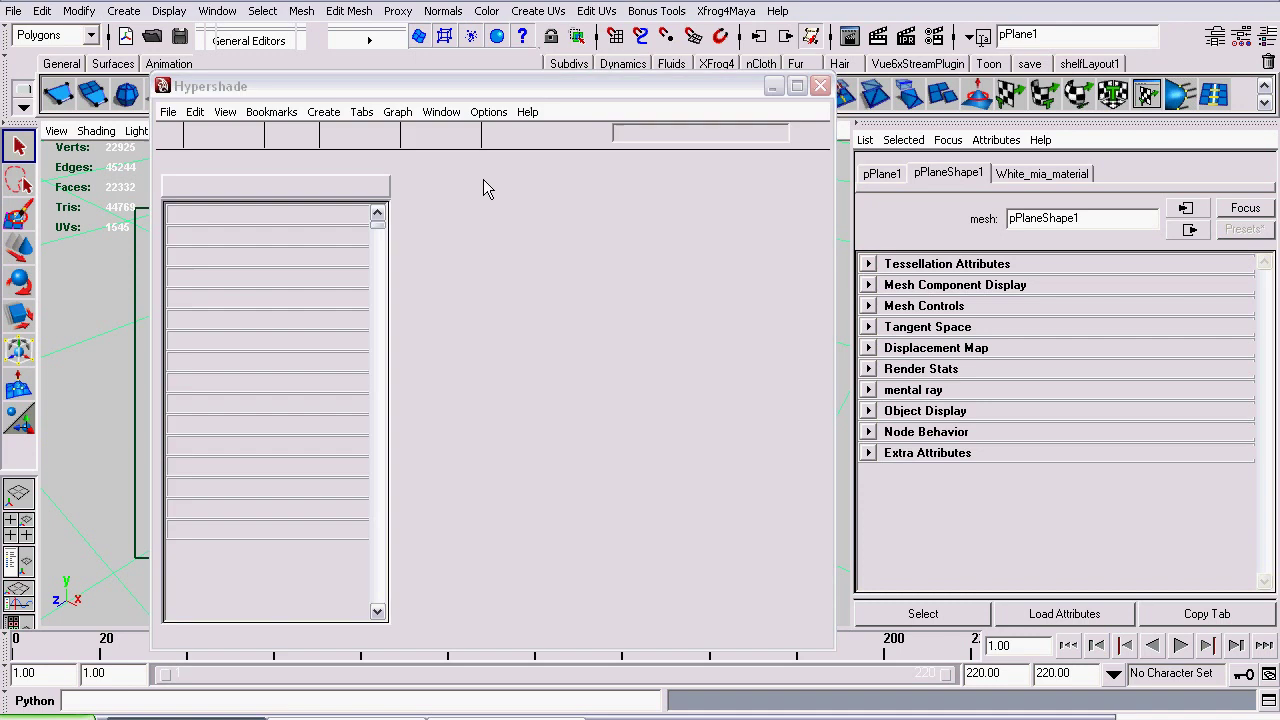
{"action": "left_click", "coordinate": [613, 530]}
{"action": "left_click", "coordinate": [250, 189]}
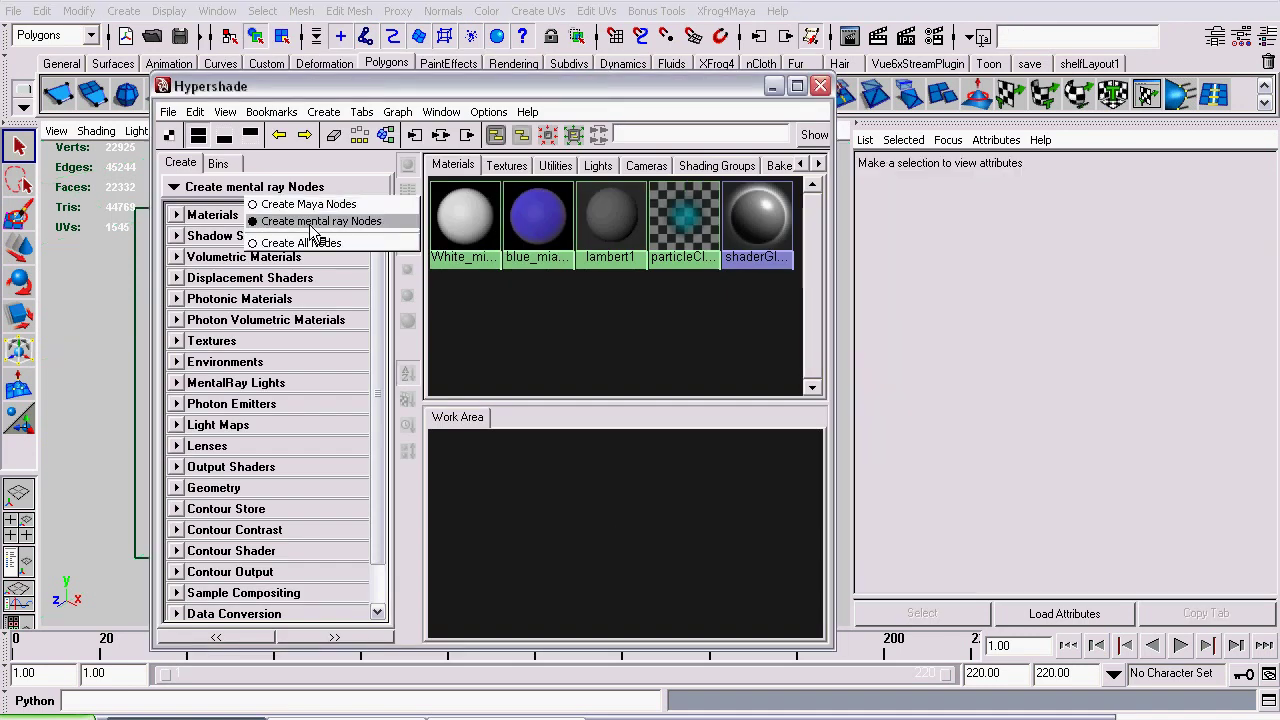
{"action": "left_click", "coordinate": [177, 245]}
{"action": "left_click", "coordinate": [177, 216]}
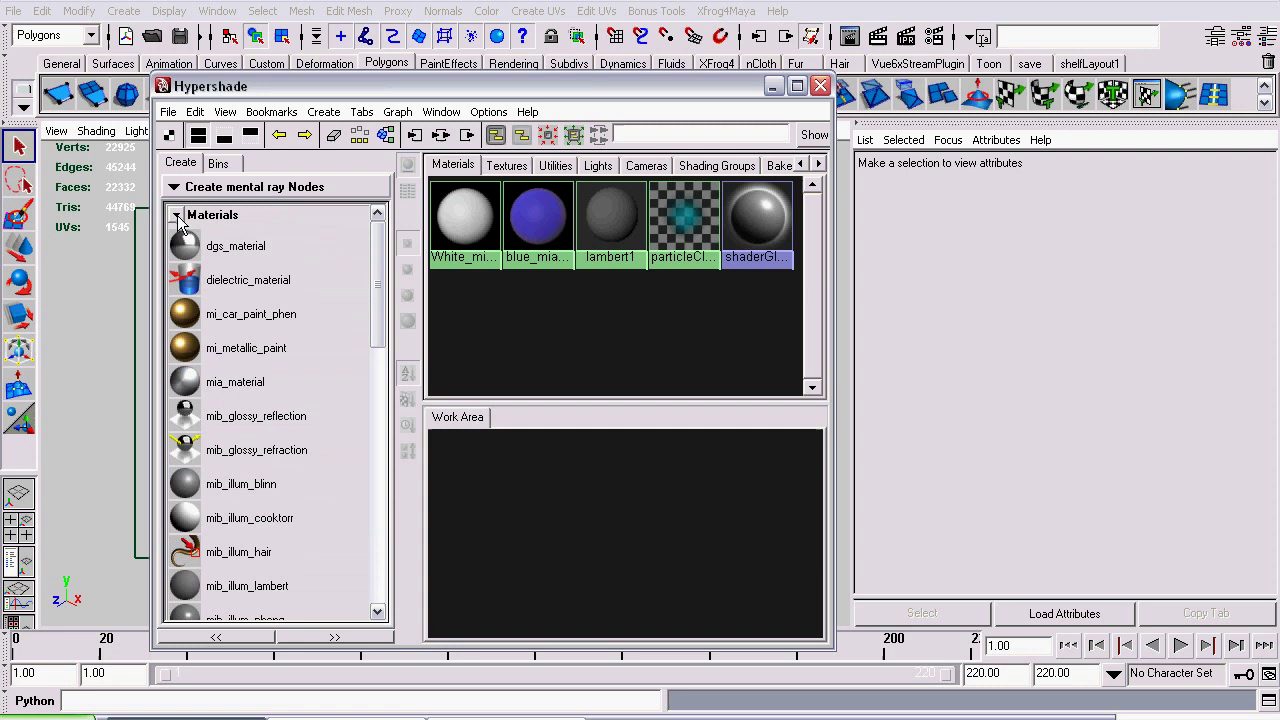
{"action": "left_click_drag", "start_coordinate": [375, 278], "coordinate": [374, 296]}
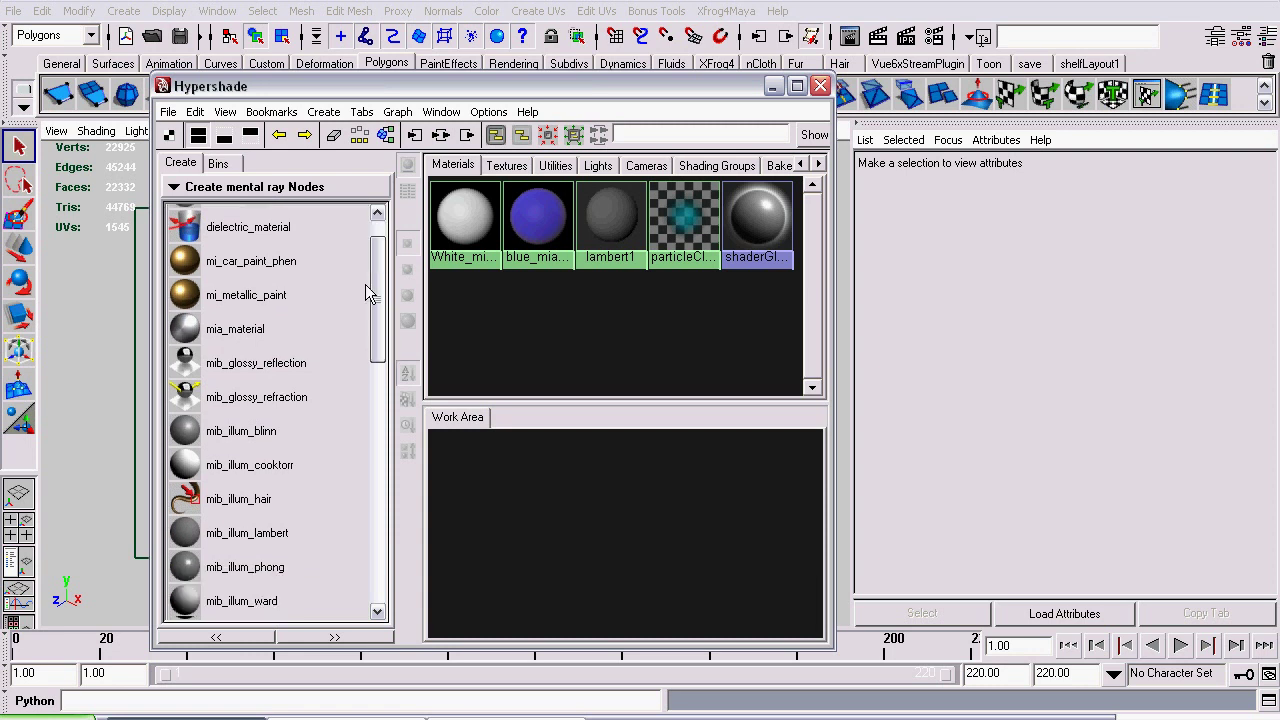
{"action": "left_click", "coordinate": [205, 332]}
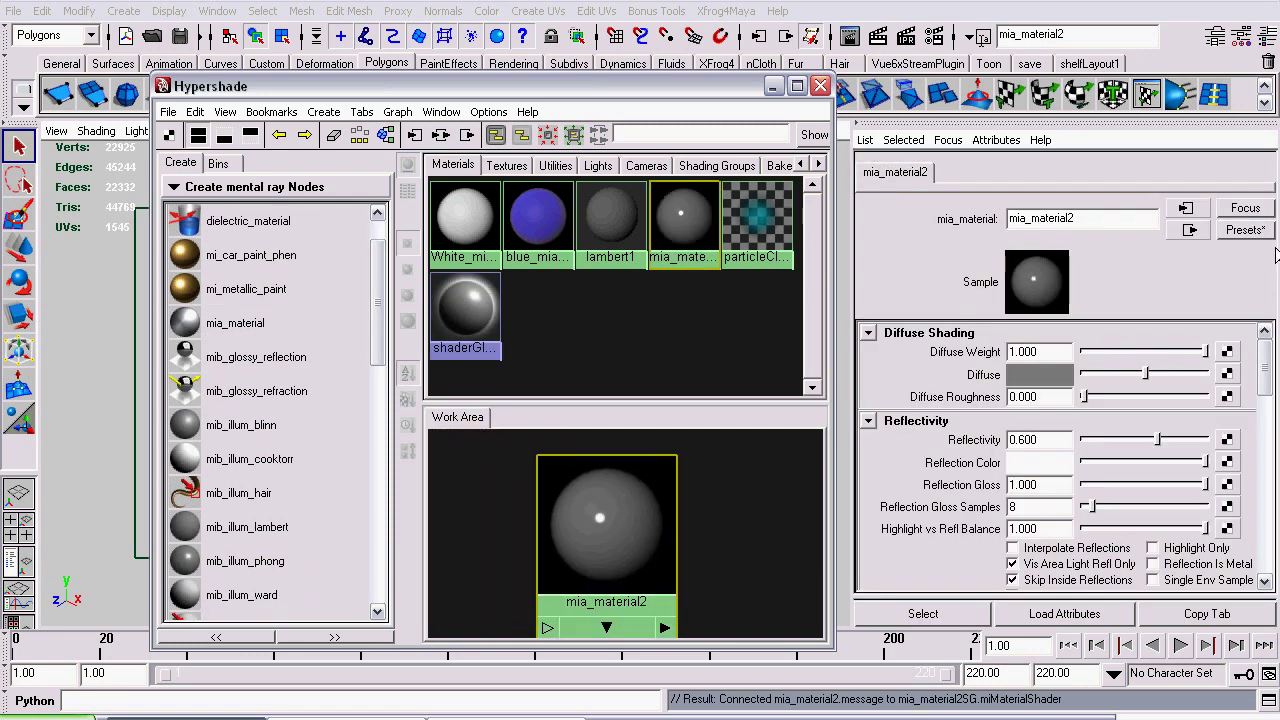
Step: Replace the new mia_material's attributes with the Stone preset
{"action": "left_click", "coordinate": [1244, 230]}
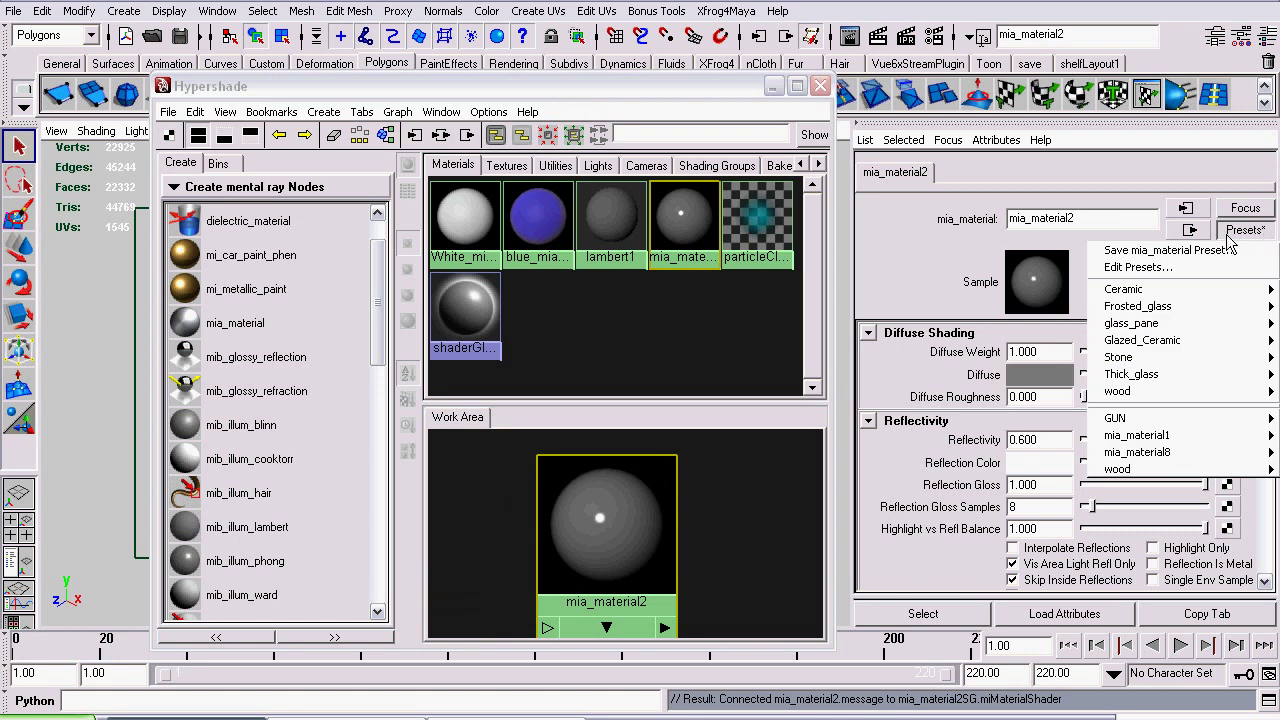
{"action": "mouse_move", "coordinate": [1191, 365]}
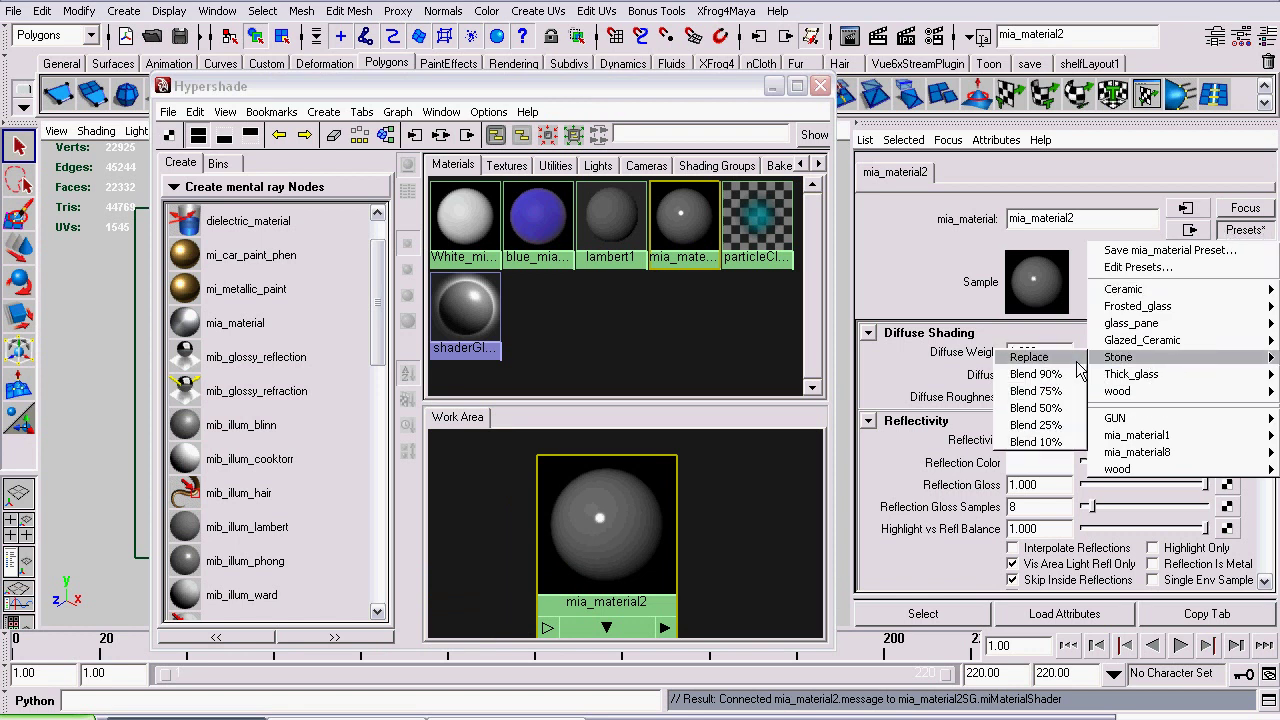
{"action": "left_click", "coordinate": [1030, 357]}
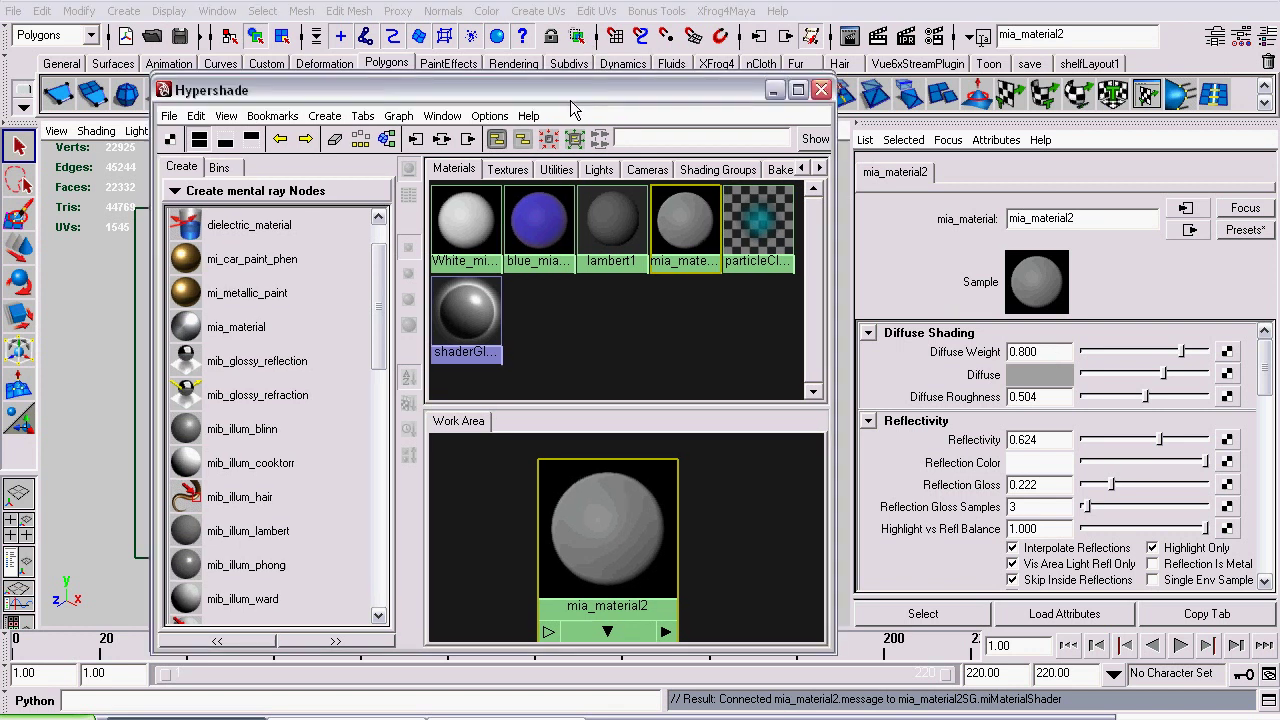
Step: Set the new mia_material's diffuse color to white
{"action": "left_click_drag", "start_coordinate": [570, 95], "coordinate": [612, 45]}
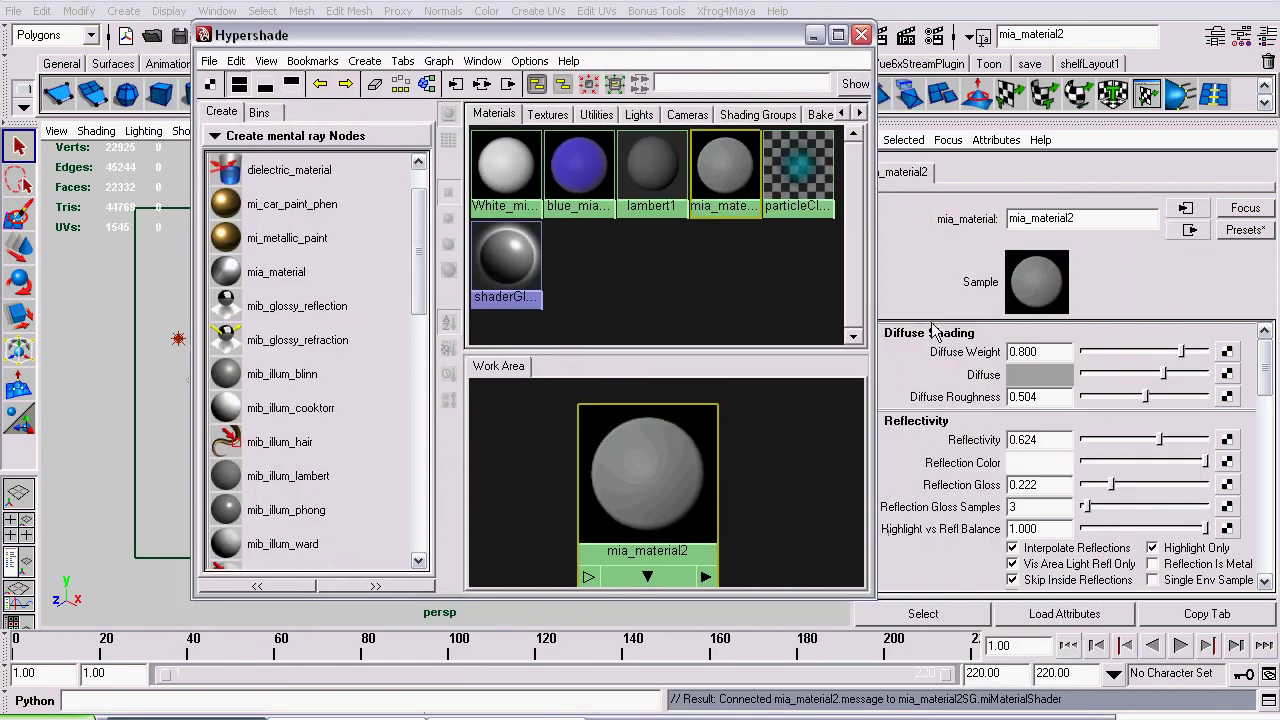
{"action": "left_click", "coordinate": [1043, 381]}
{"action": "left_click", "coordinate": [606, 83]}
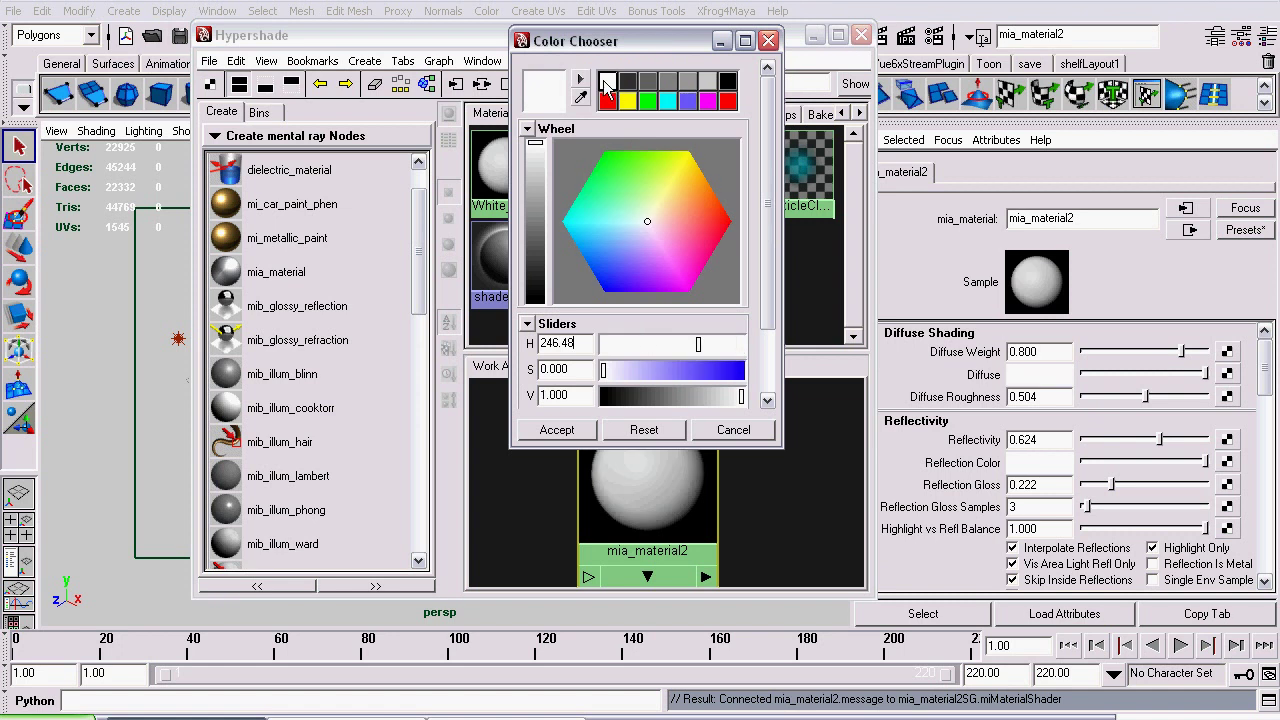
{"action": "left_click", "coordinate": [558, 432]}
Step: Reopen the last render of the letters, examine the white surfaces and close it
{"action": "left_click_drag", "start_coordinate": [750, 36], "coordinate": [720, 247]}
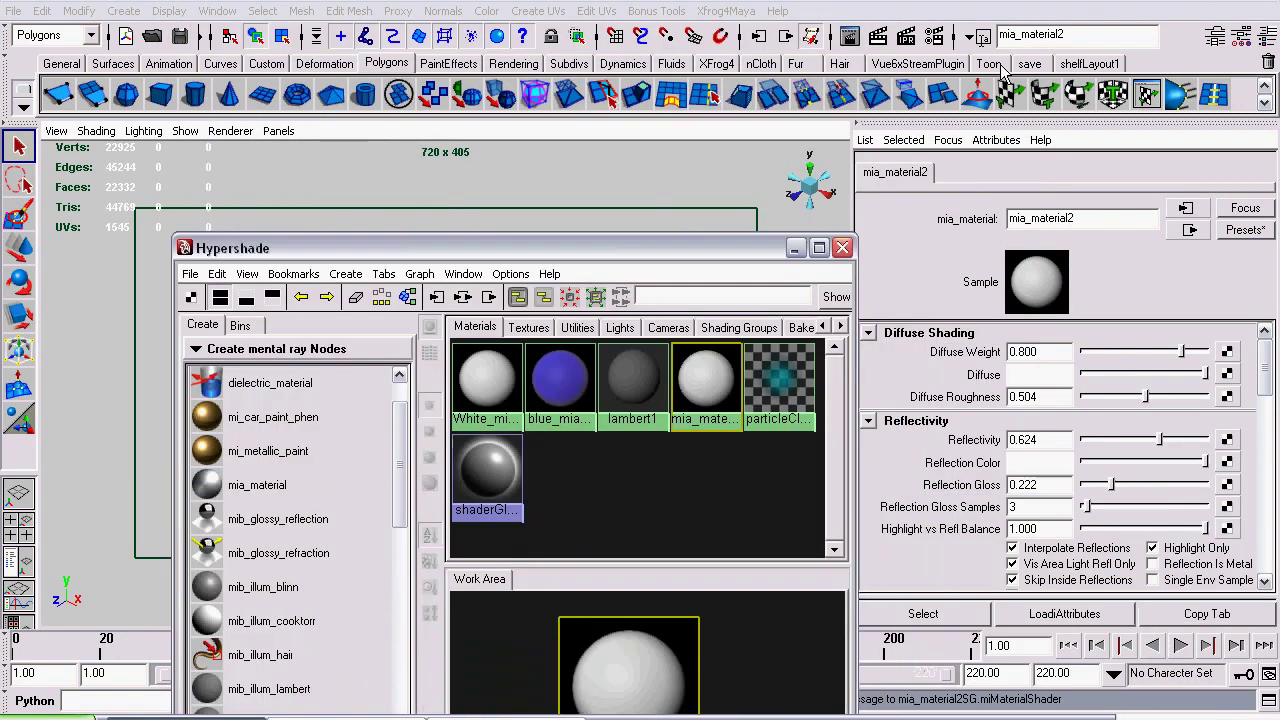
{"action": "left_click", "coordinate": [849, 36]}
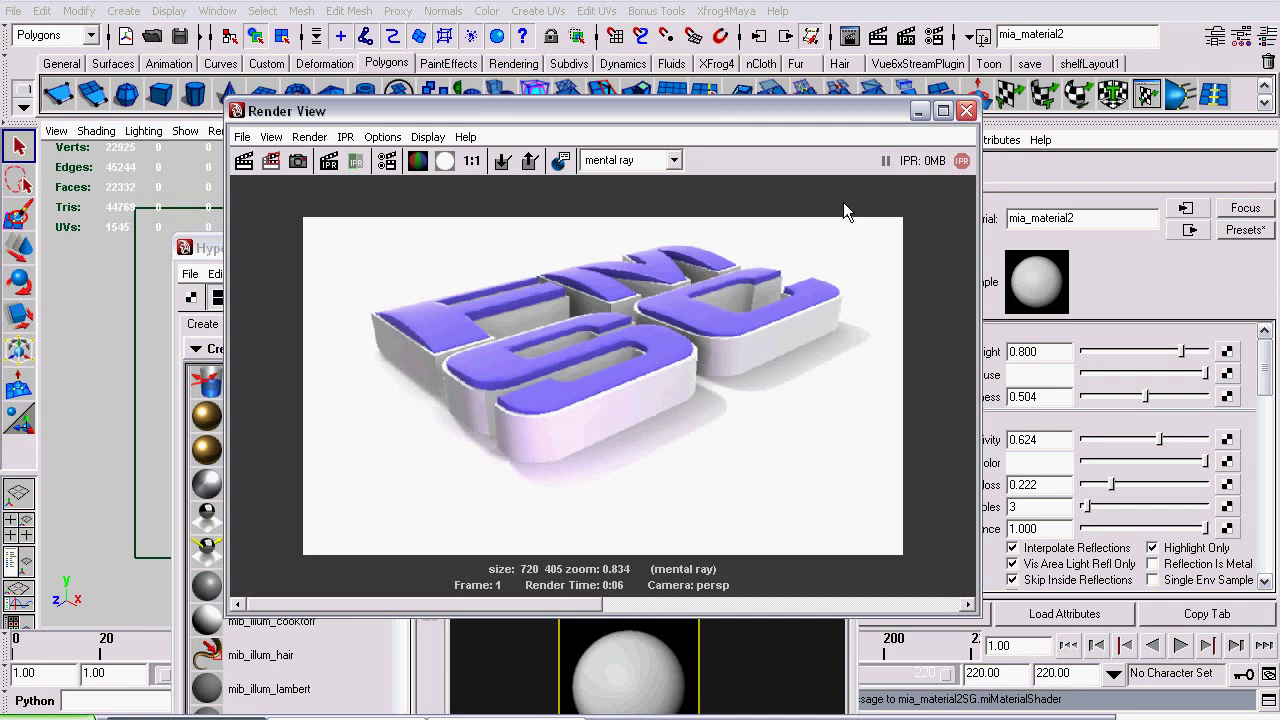
{"action": "left_click", "coordinate": [966, 110]}
Step: Set the new mia_material's diffuse color to the violet-blue preset swatch
{"action": "left_click_drag", "start_coordinate": [645, 165], "coordinate": [585, 125]}
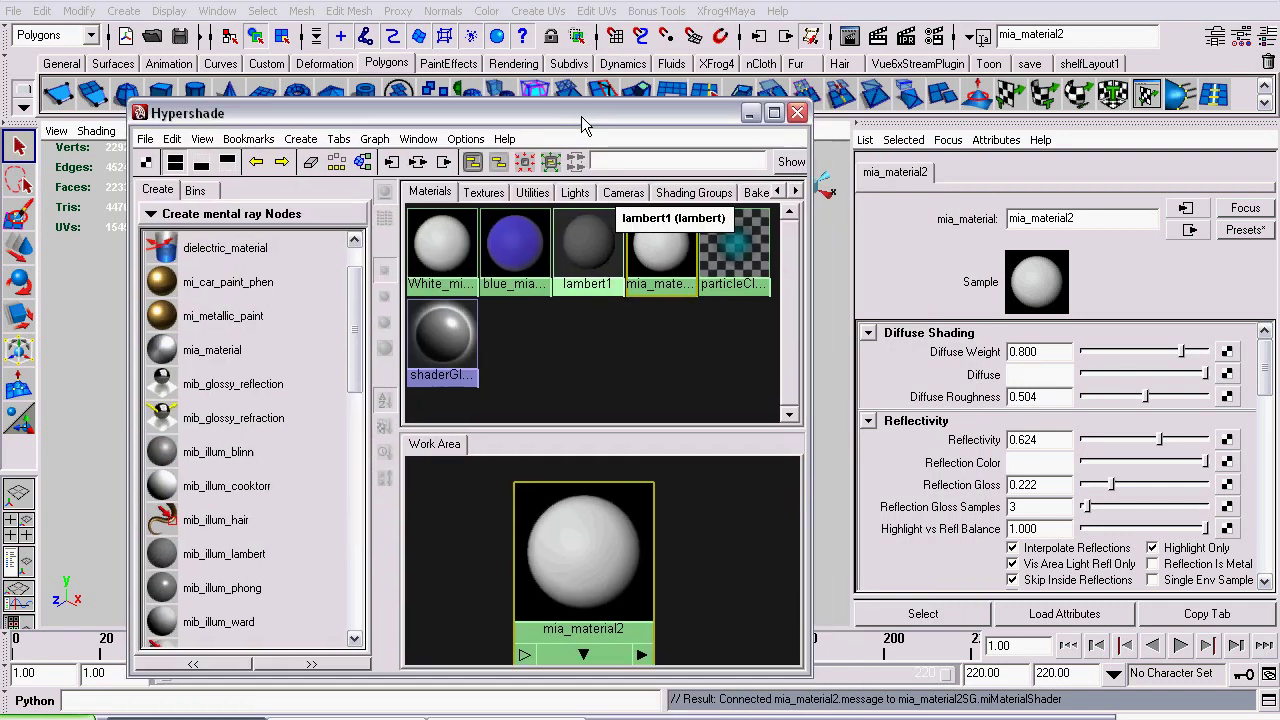
{"action": "left_click", "coordinate": [1017, 377]}
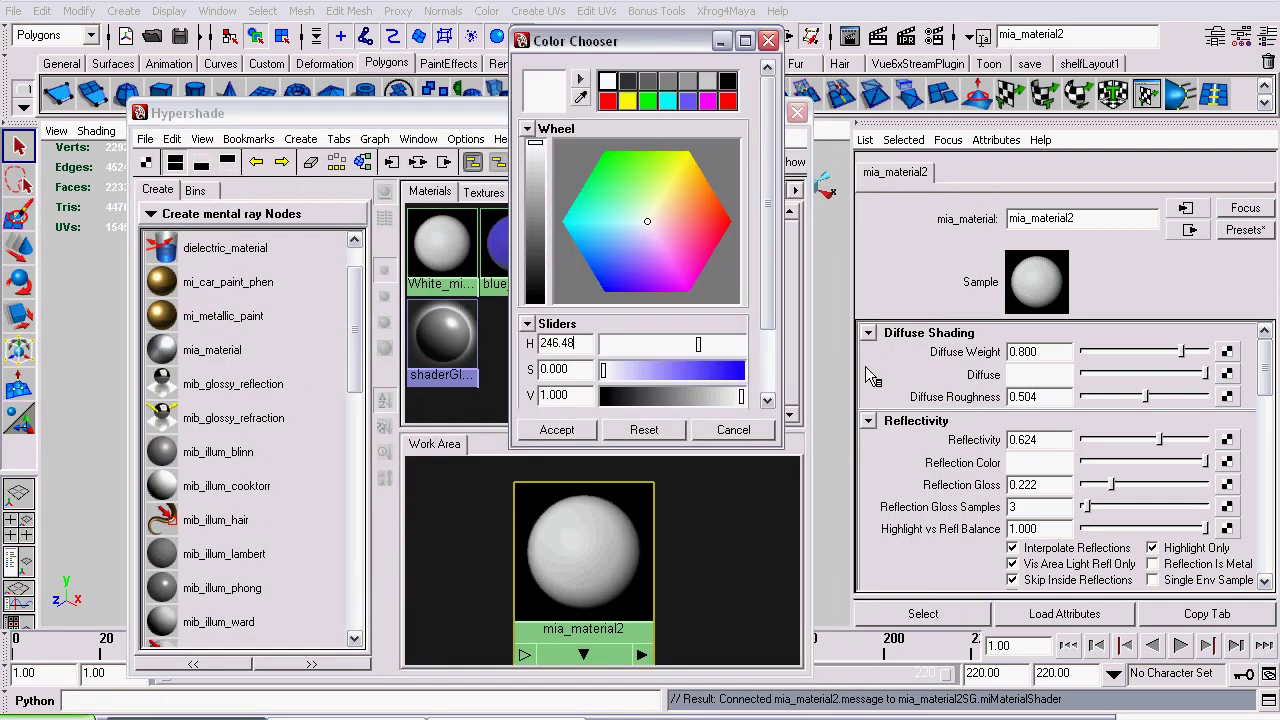
{"action": "left_click", "coordinate": [687, 103]}
{"action": "left_click", "coordinate": [556, 430]}
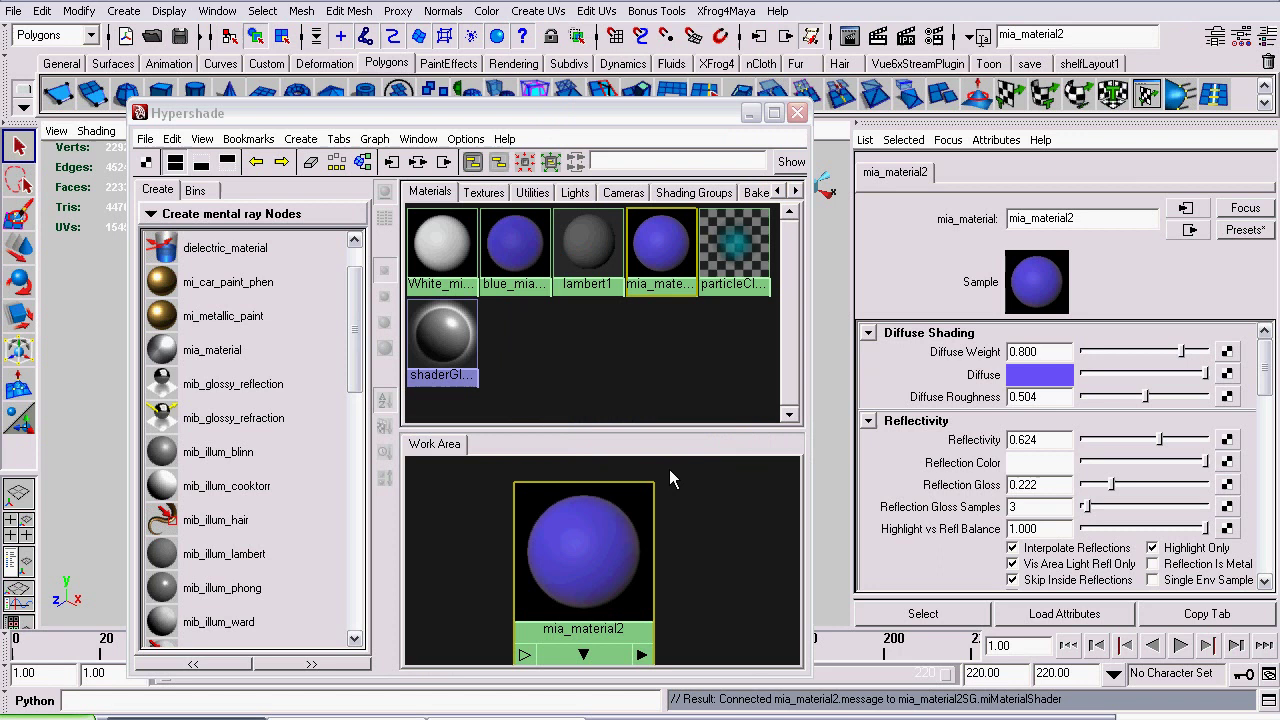
Step: Raise the new mia_material's diffuse roughness to 1.000
{"action": "left_click_drag", "start_coordinate": [1145, 397], "coordinate": [794, 168]}
{"action": "left_click_drag", "start_coordinate": [726, 120], "coordinate": [731, 38]}
{"action": "left_click_drag", "start_coordinate": [1145, 400], "coordinate": [1262, 401]}
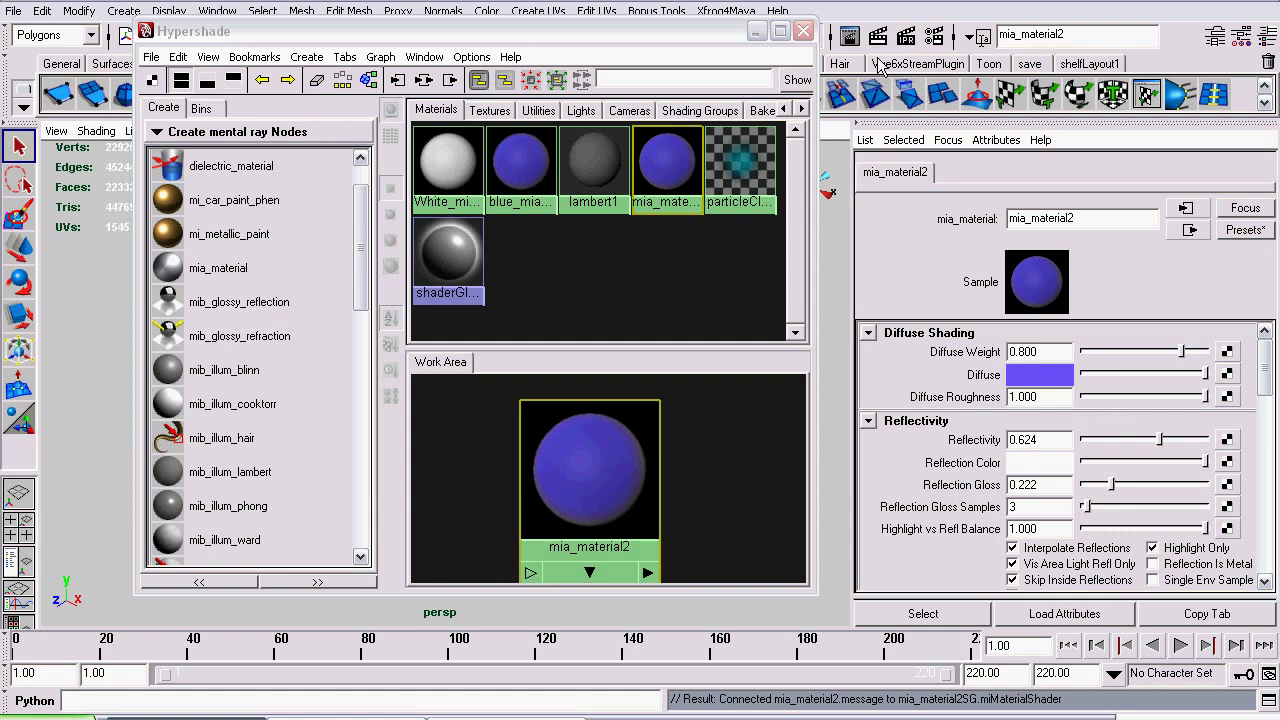
Step: Examine the letters' blue tops in the last render up close and close the render window
{"action": "left_click_drag", "start_coordinate": [672, 31], "coordinate": [882, 205]}
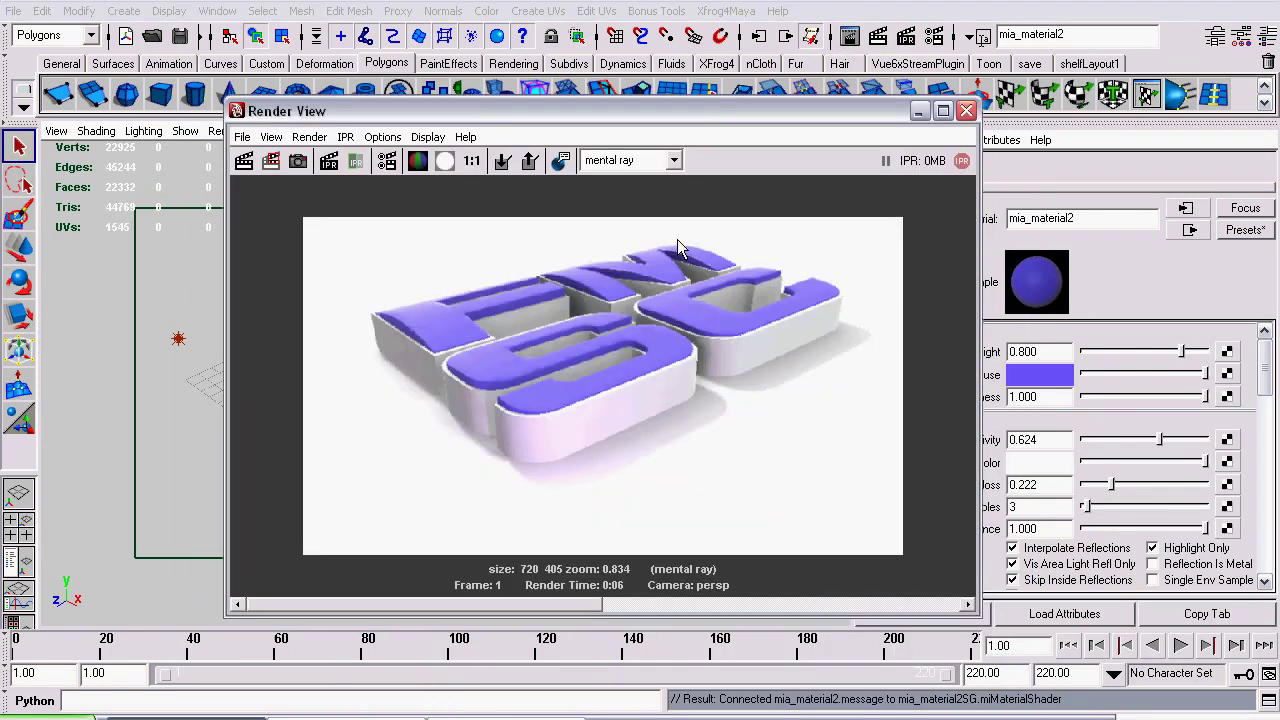
{"action": "scroll", "coordinate": [611, 356], "scroll_direction": "up", "scroll_amount": 2}
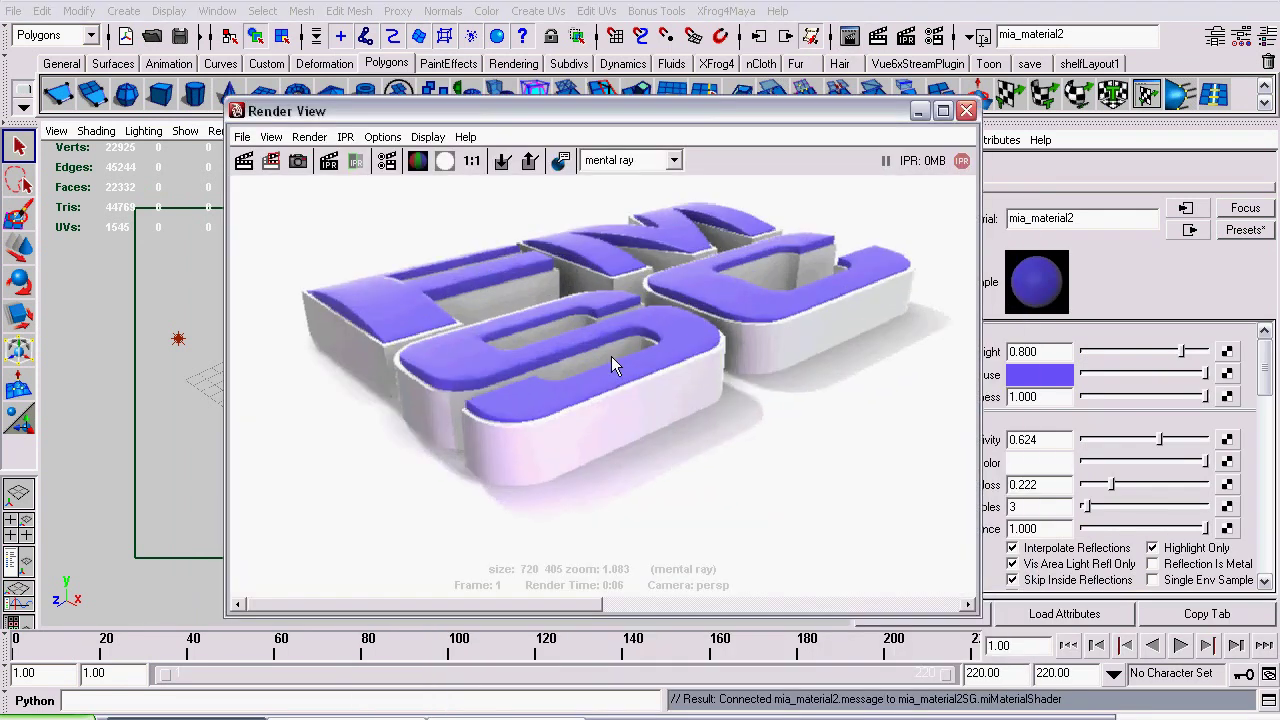
{"action": "left_click", "coordinate": [966, 110]}
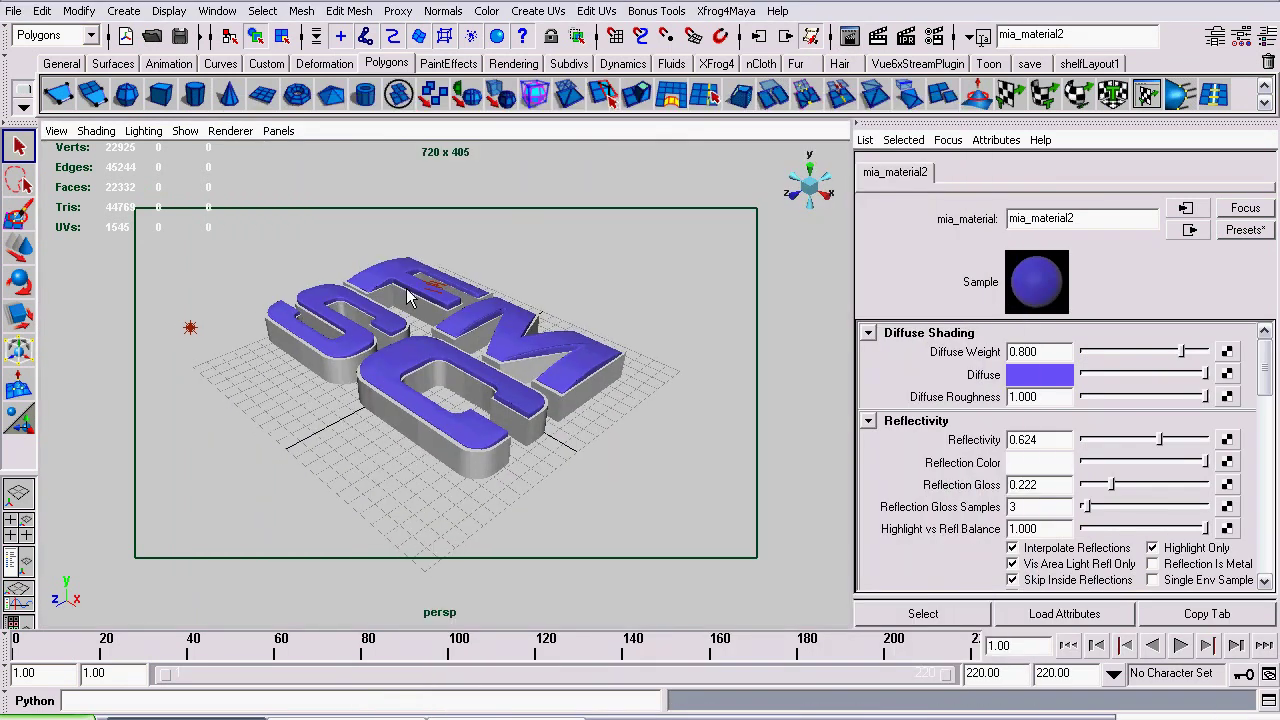
Step: Change the diffuse color of the FM letters' blue_mia_material to bright green
{"action": "left_click", "coordinate": [360, 270]}
{"action": "left_click", "coordinate": [1047, 173]}
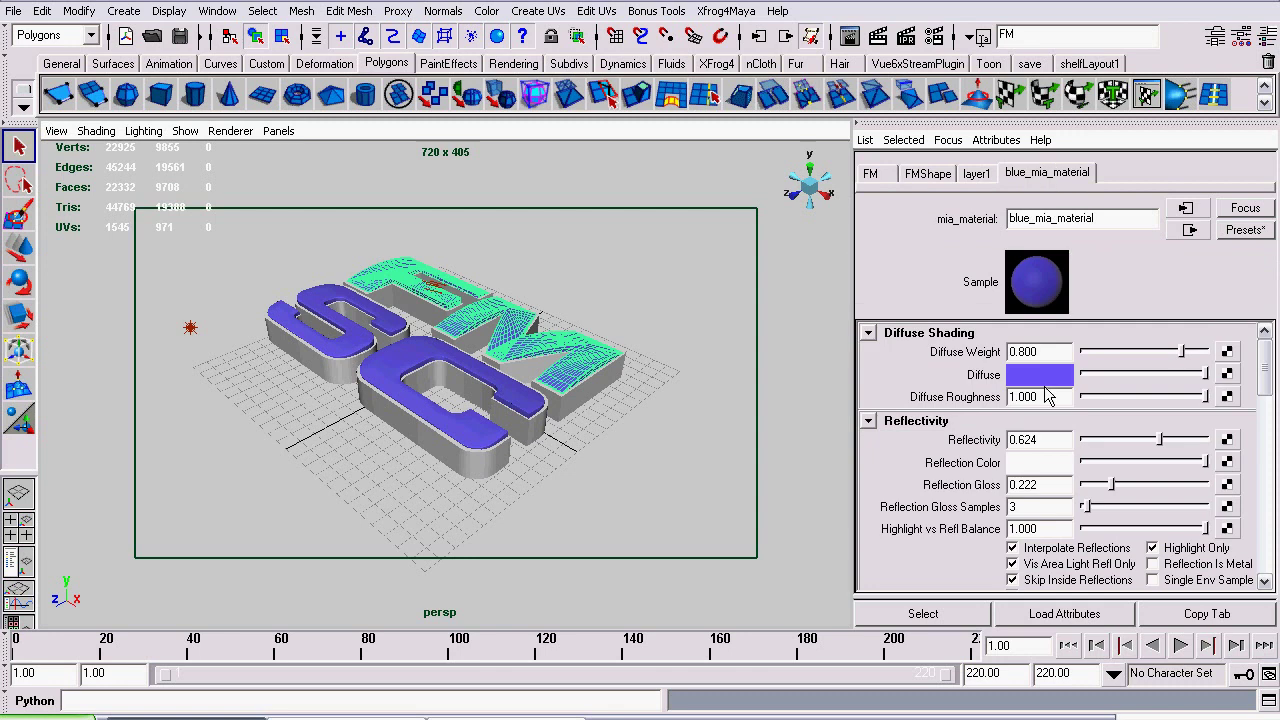
{"action": "left_click", "coordinate": [1038, 375]}
{"action": "left_click", "coordinate": [614, 180]}
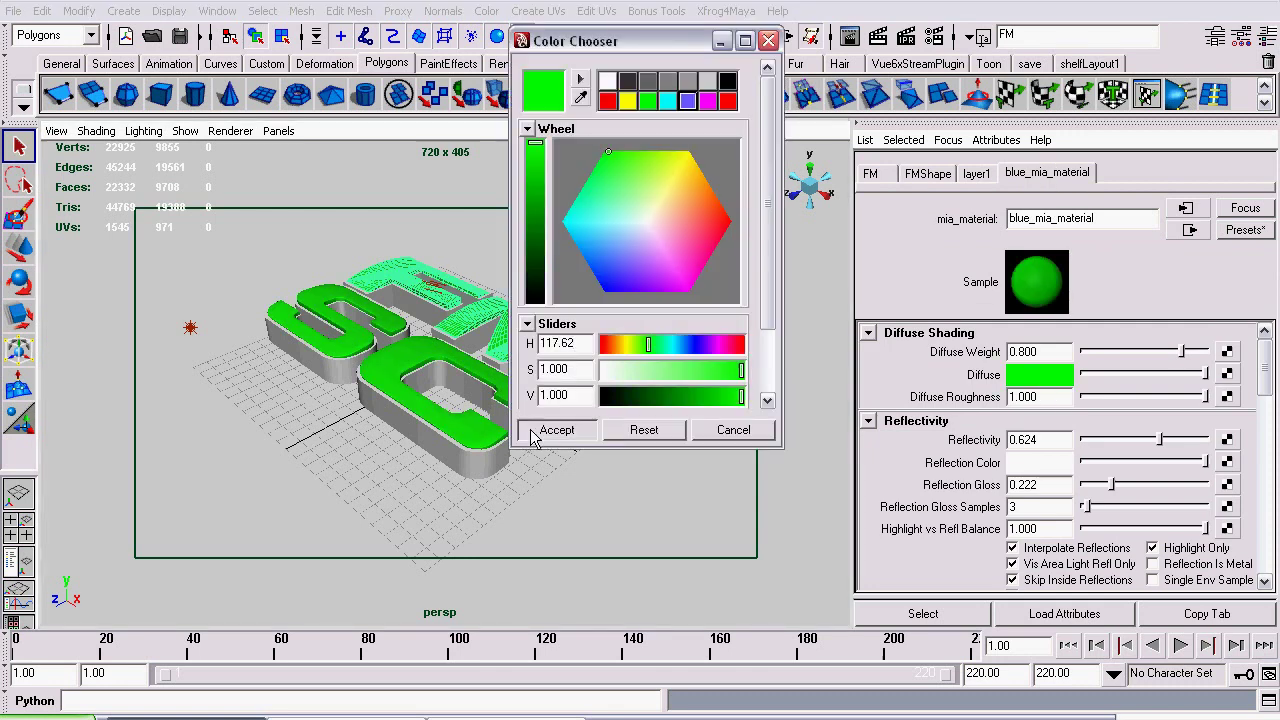
{"action": "left_click", "coordinate": [533, 432]}
Step: Render the letters from the current view, examine the green tops and soft shadows, and close the render
{"action": "left_click", "coordinate": [879, 37]}
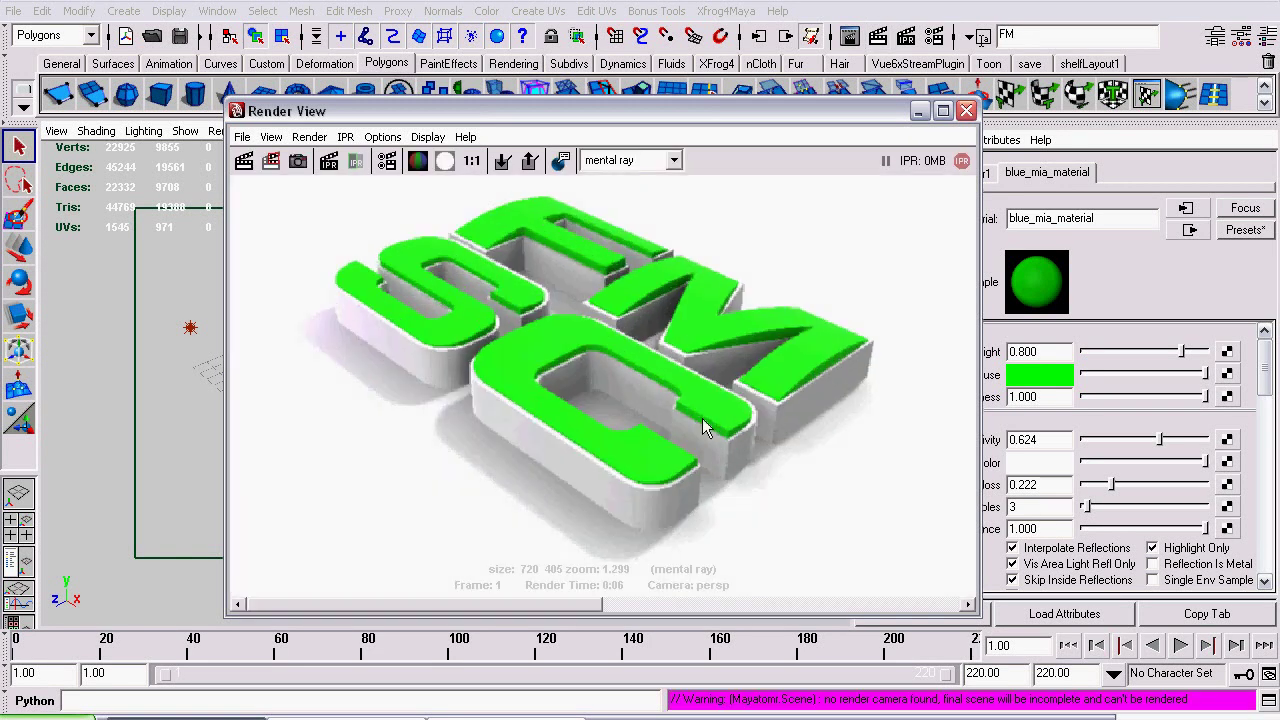
{"action": "scroll", "coordinate": [700, 418], "scroll_direction": "up", "scroll_amount": 5}
{"action": "scroll", "coordinate": [737, 365], "scroll_direction": "down", "scroll_amount": 2}
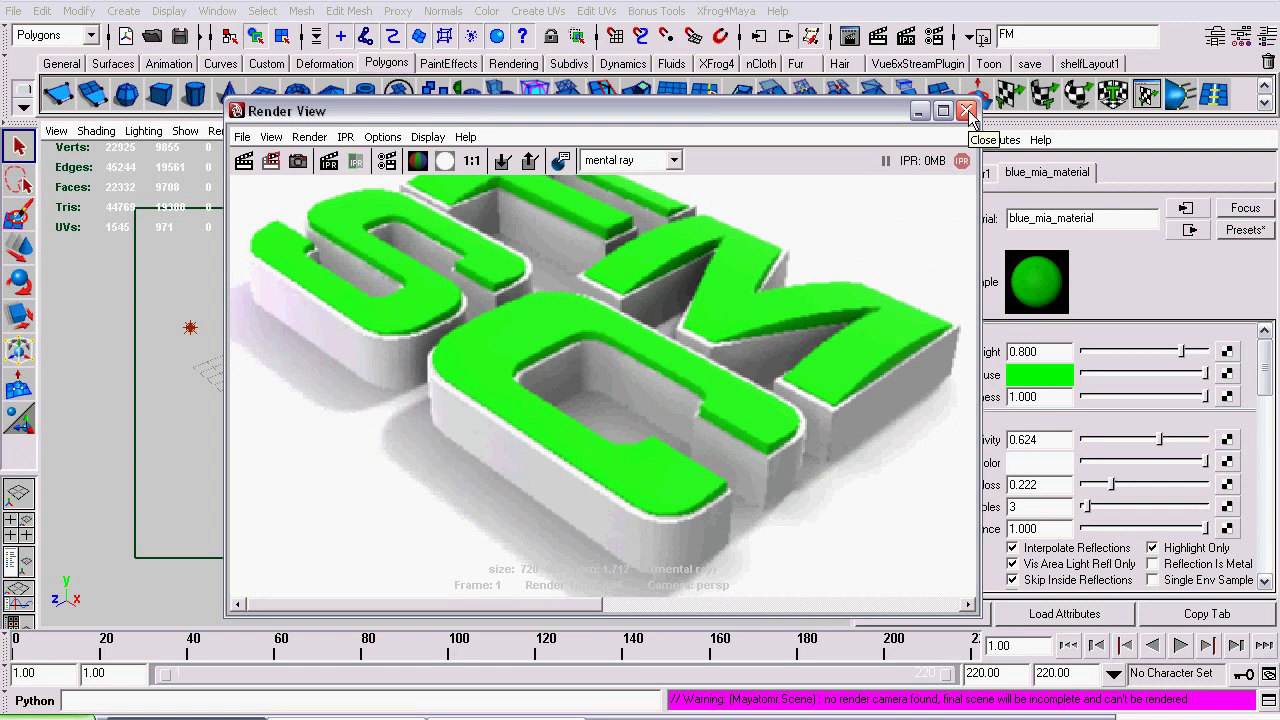
{"action": "scroll", "coordinate": [715, 353], "scroll_direction": "down", "scroll_amount": 5}
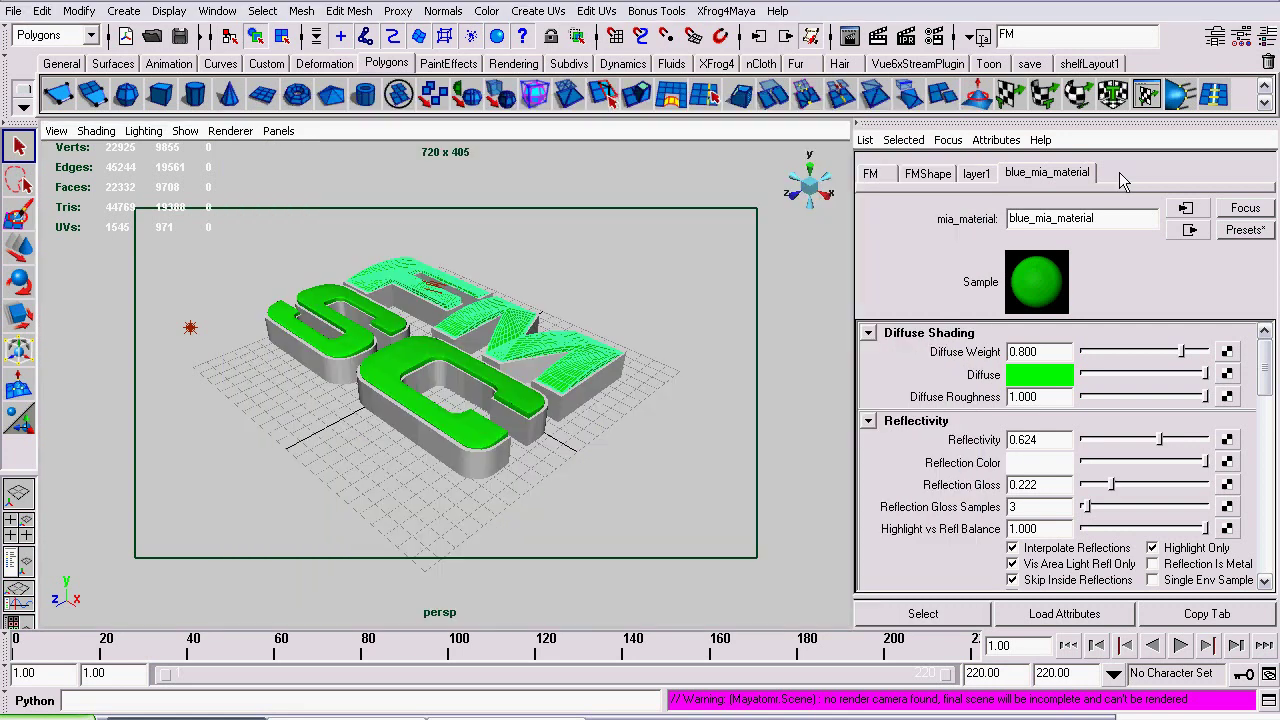
Step: Hide layer1, show layer2 and render the sphere from a close, low viewpoint
{"action": "left_click", "coordinate": [1267, 37]}
{"action": "left_click", "coordinate": [1114, 255]}
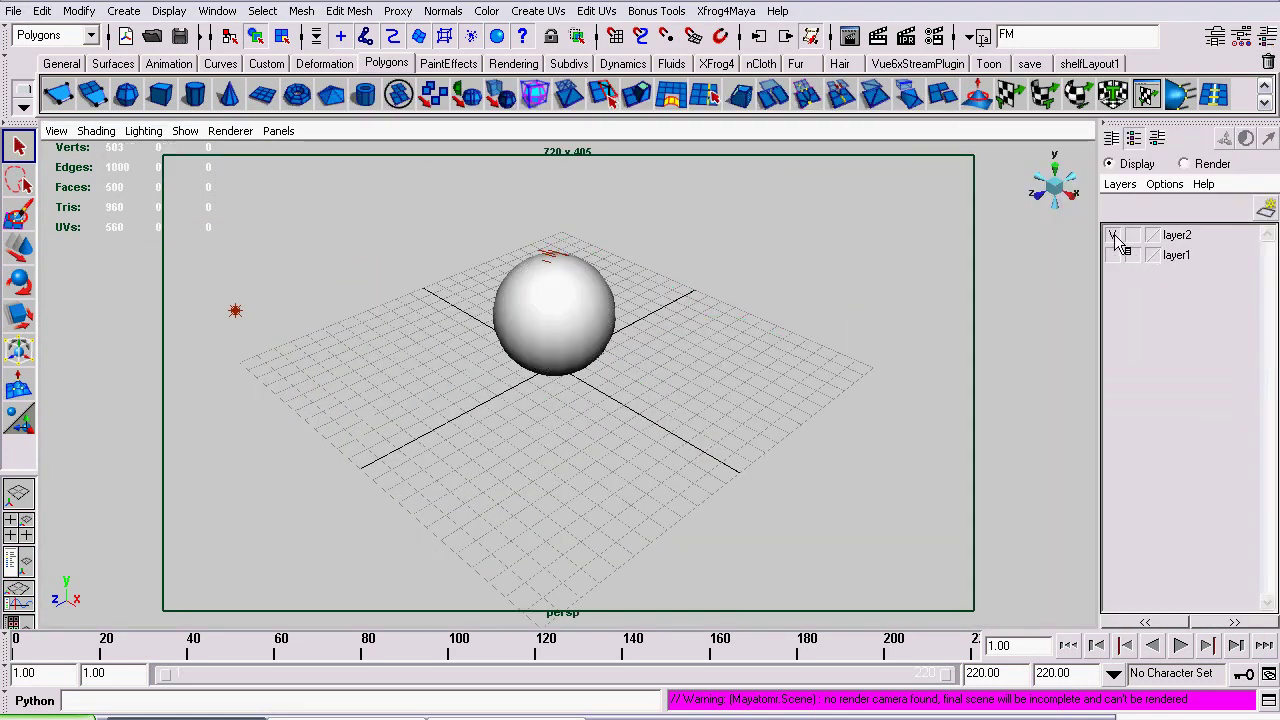
{"action": "middle_click_drag", "start_coordinate": [532, 368], "coordinate": [580, 480], "text": "alt"}
{"action": "right_click_drag", "start_coordinate": [580, 480], "coordinate": [735, 468], "text": "alt"}
{"action": "left_click_drag", "start_coordinate": [735, 468], "coordinate": [766, 359], "text": "alt"}
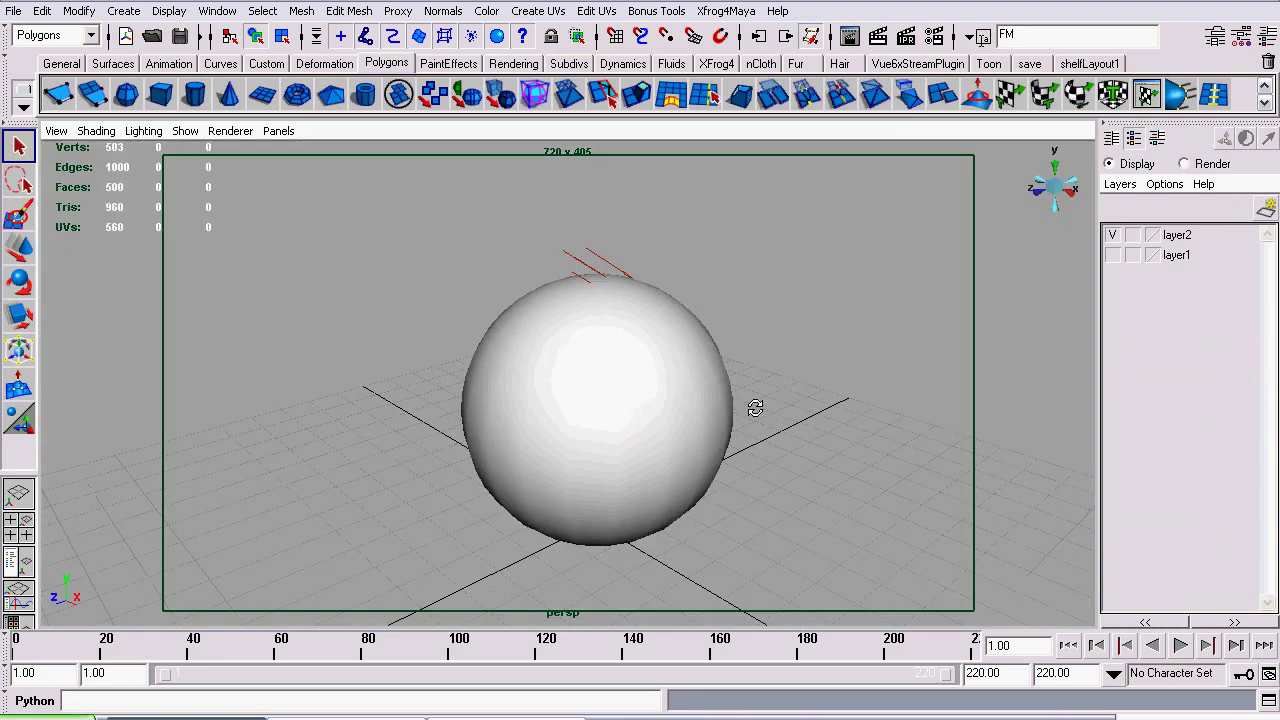
{"action": "left_click", "coordinate": [877, 40]}
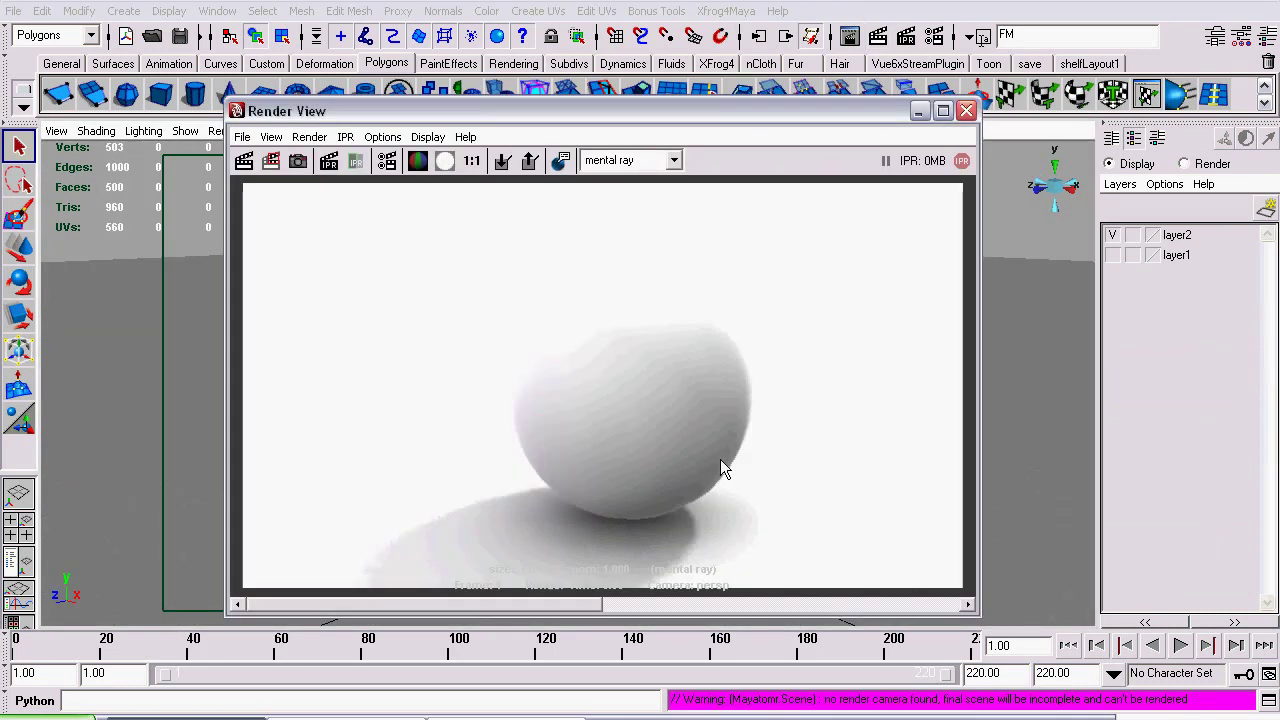
Step: Examine the sphere render's shading and soft shadow, check the Final Gathering settings, and close the render
{"action": "right_click_drag", "start_coordinate": [708, 345], "coordinate": [760, 363], "text": "alt"}
{"action": "scroll", "coordinate": [760, 361], "scroll_direction": "up", "scroll_amount": 4}
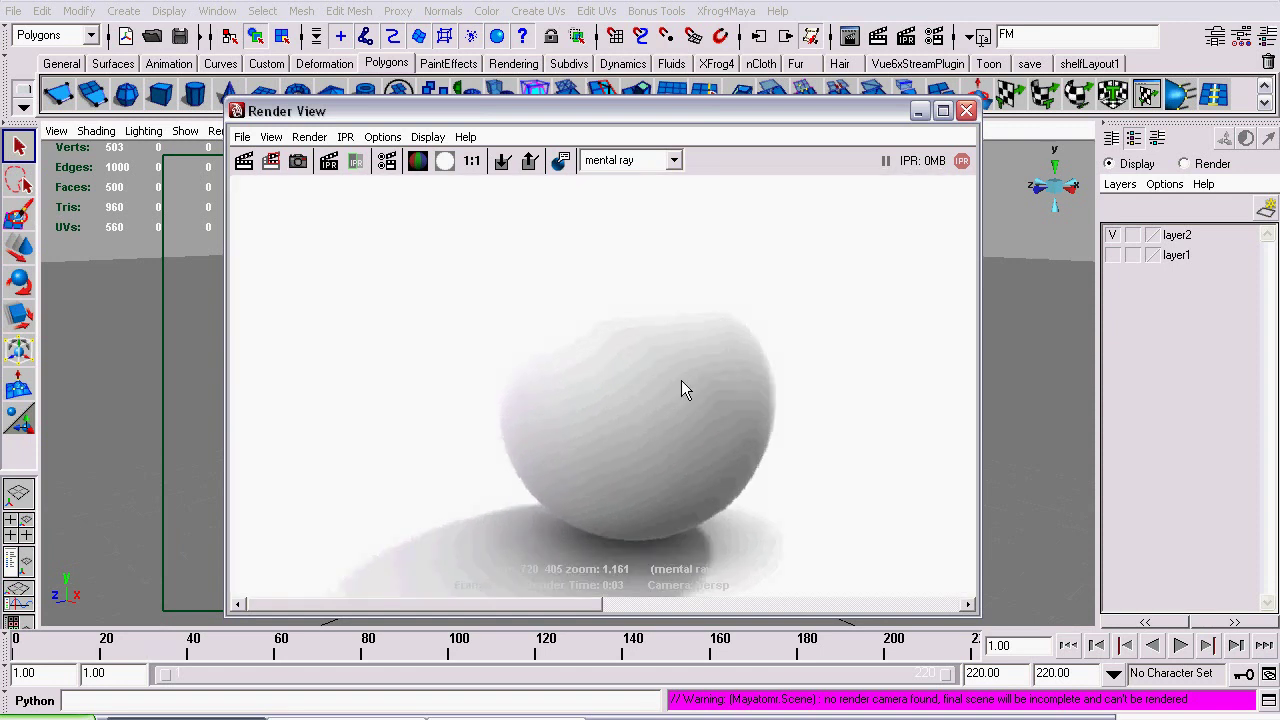
{"action": "scroll", "coordinate": [680, 381], "scroll_direction": "up", "scroll_amount": 3}
{"action": "scroll", "coordinate": [492, 396], "scroll_direction": "down", "scroll_amount": 5}
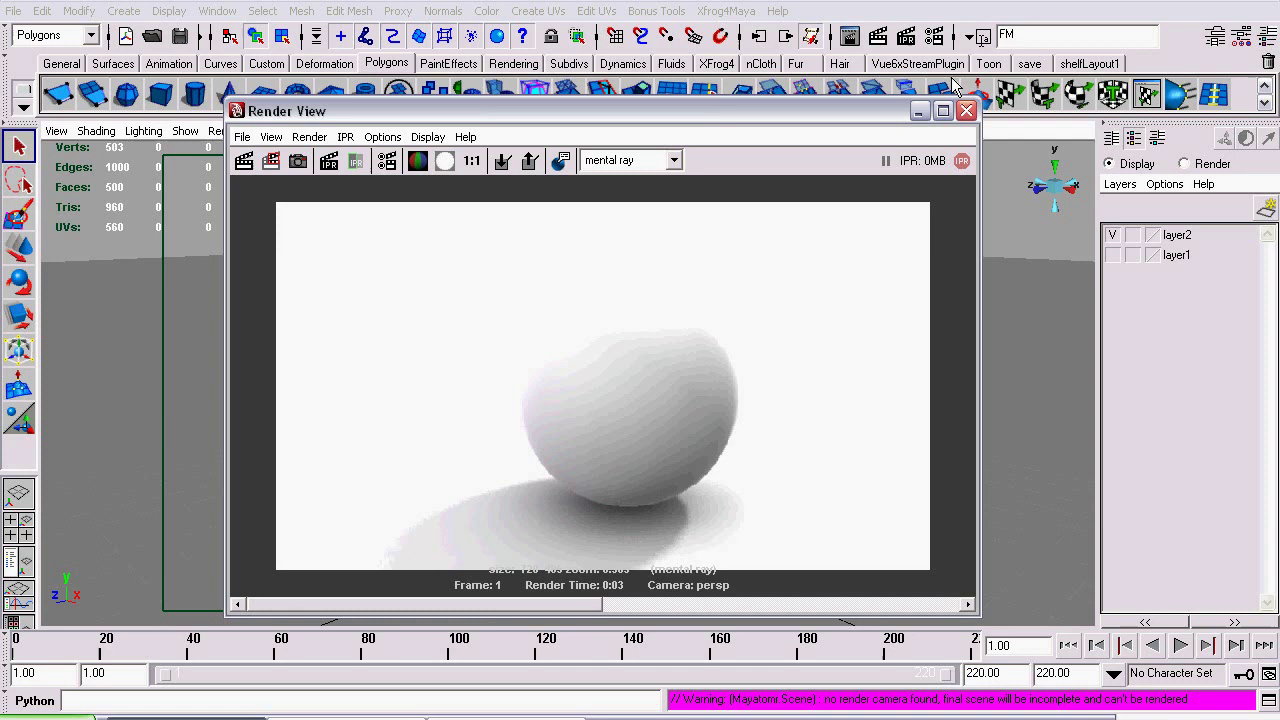
{"action": "left_click", "coordinate": [934, 40]}
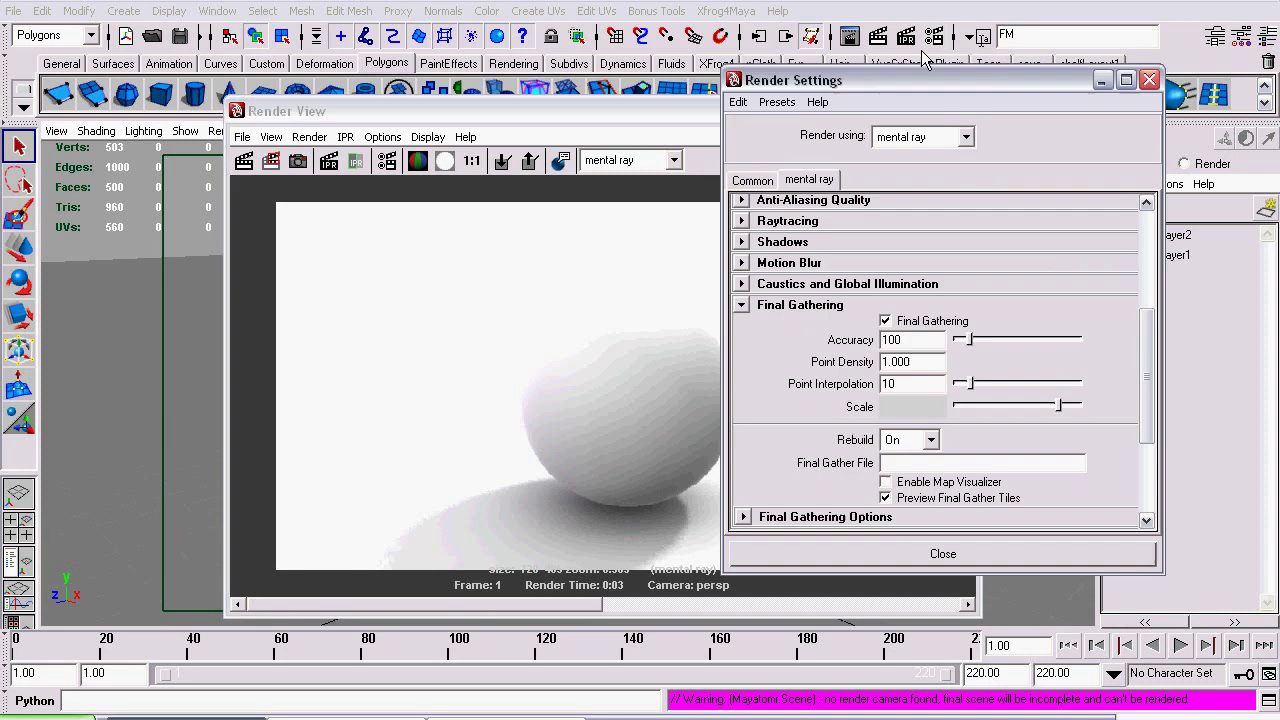
{"action": "left_click", "coordinate": [943, 553]}
{"action": "scroll", "coordinate": [657, 445], "scroll_direction": "up", "scroll_amount": 4}
{"action": "scroll", "coordinate": [657, 445], "scroll_direction": "down", "scroll_amount": 1}
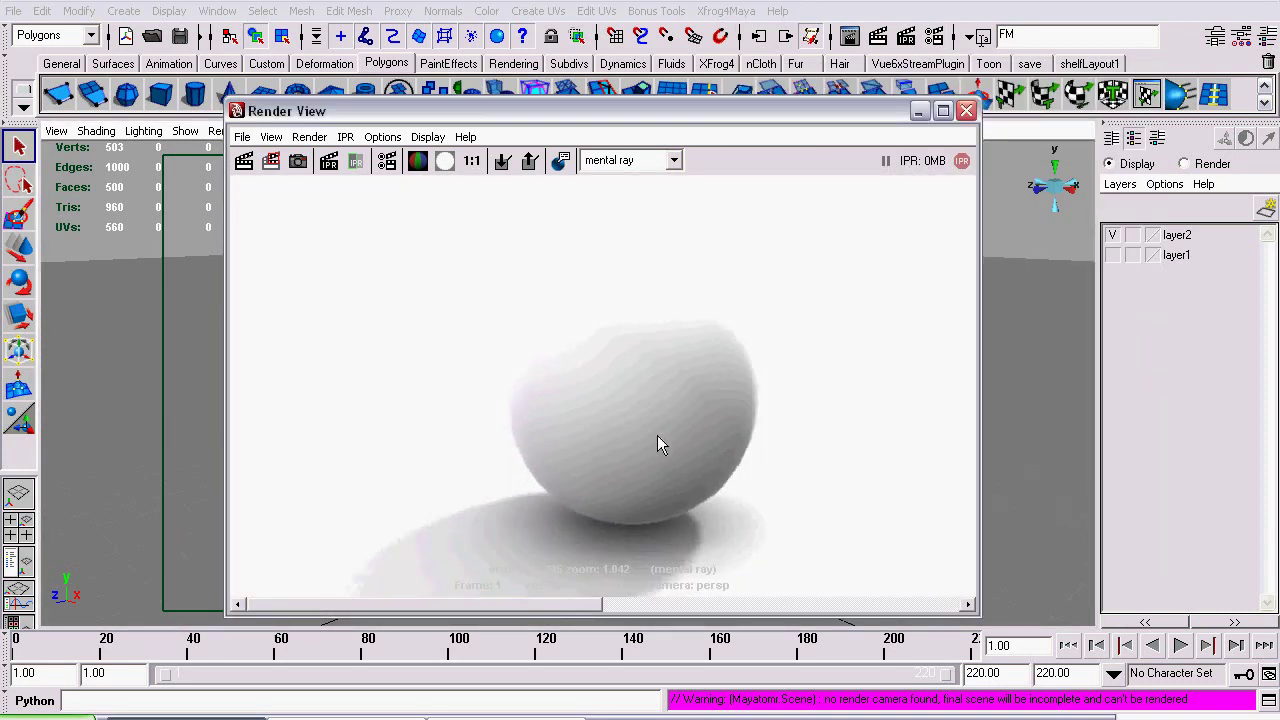
{"action": "scroll", "coordinate": [657, 445], "scroll_direction": "down", "scroll_amount": 2}
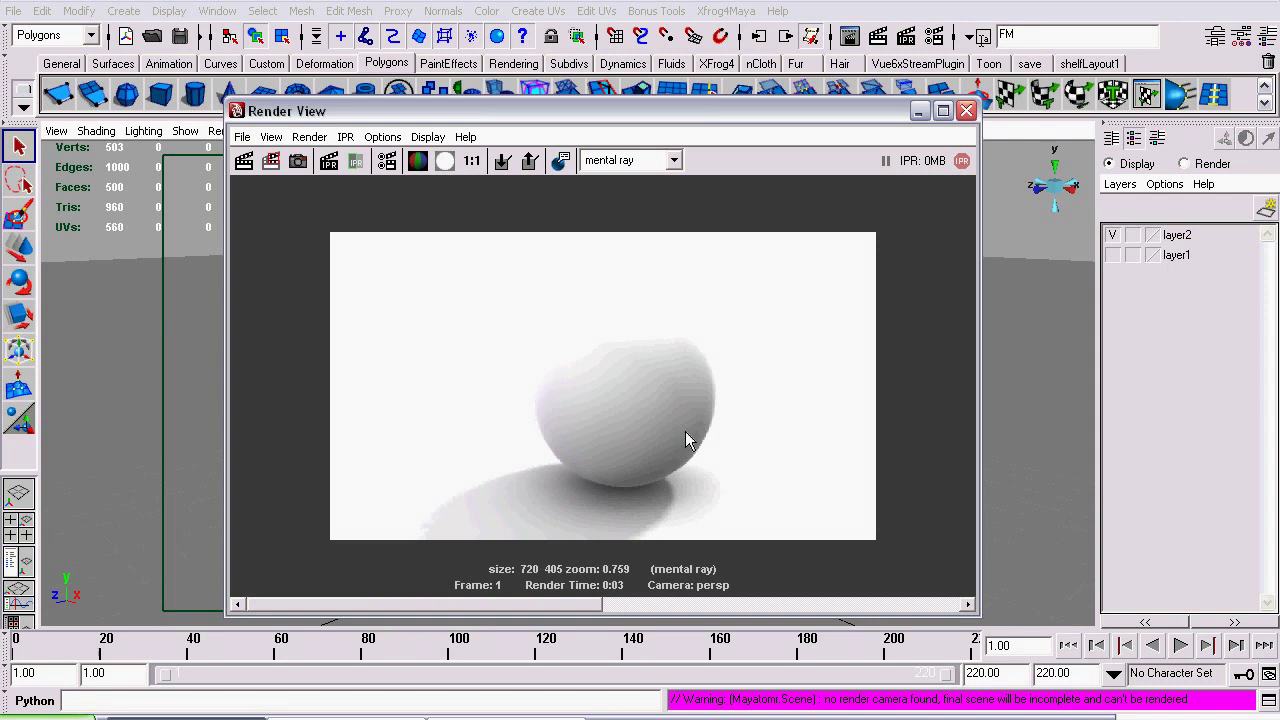
{"action": "left_click", "coordinate": [968, 110]}
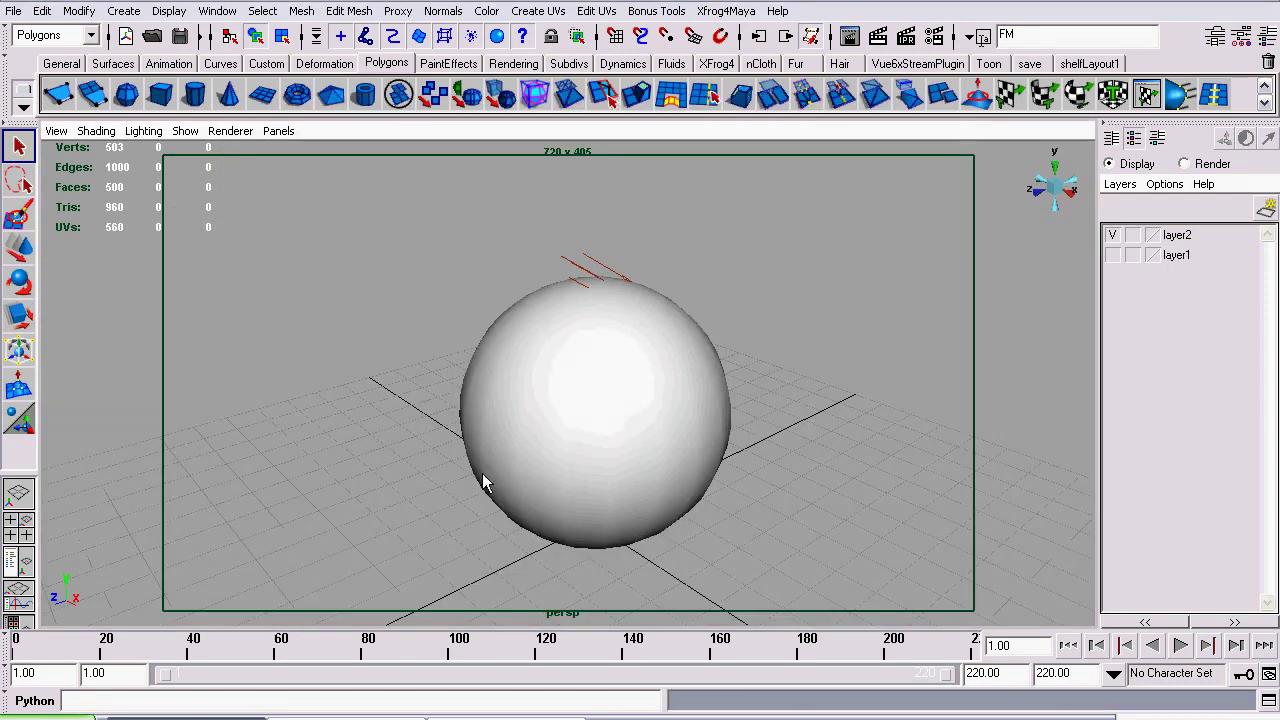
Step: Hide layer2 and show layer1 with the letters again
{"action": "left_click", "coordinate": [1112, 235]}
{"action": "left_click", "coordinate": [1112, 255]}
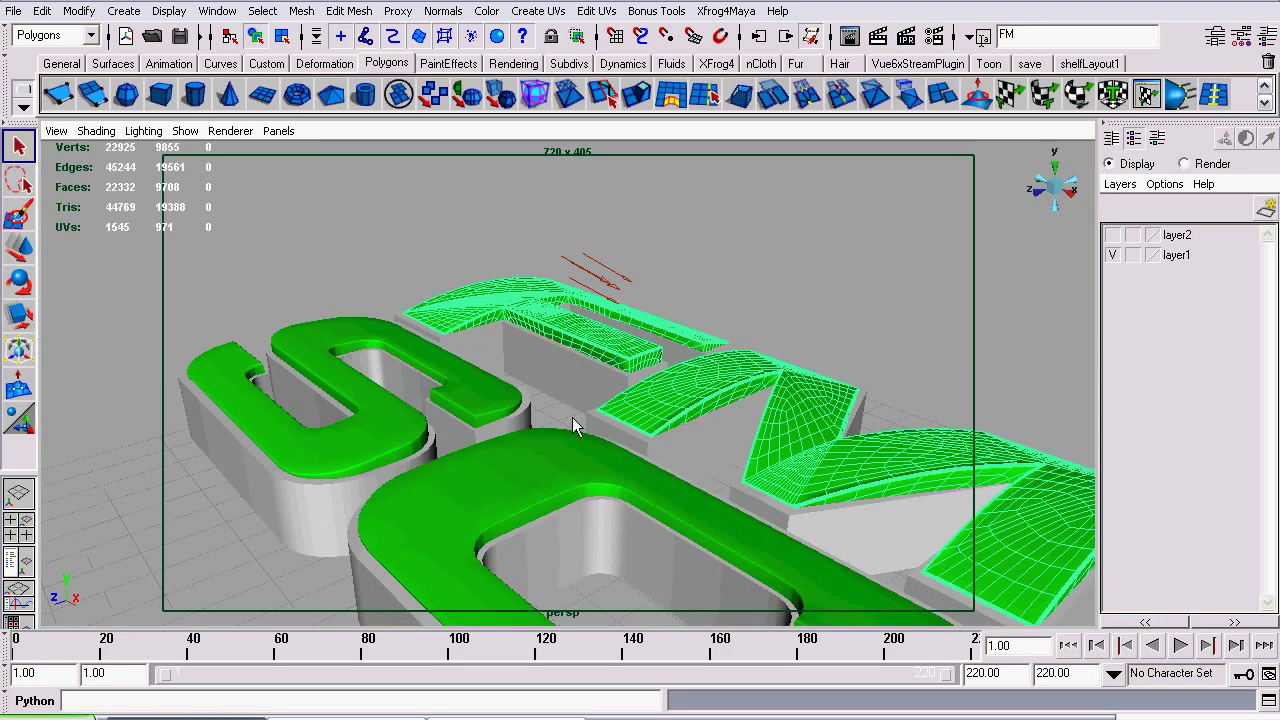